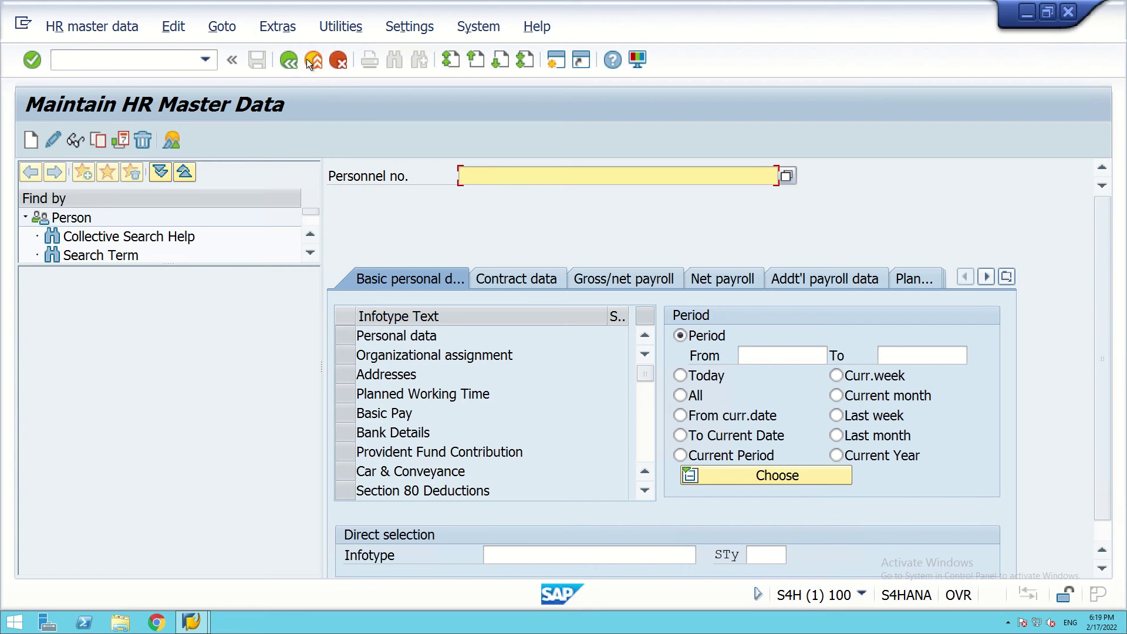
- Go back from HR master data to SAP Easy Access, showing the Favorites list with FI12_HBANK and SLG1
click(284, 62)
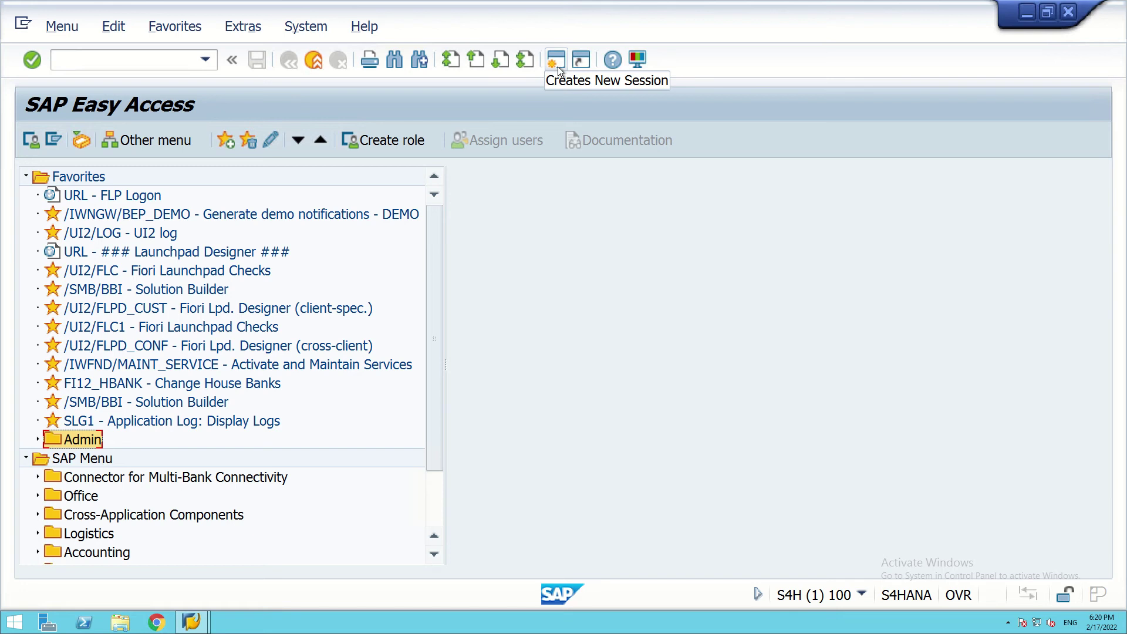
- Insert transaction PC00_M40_CALC_SIMU (Payroll simulation India), picked from the suggestions, into the Admin favorites
click(174, 28)
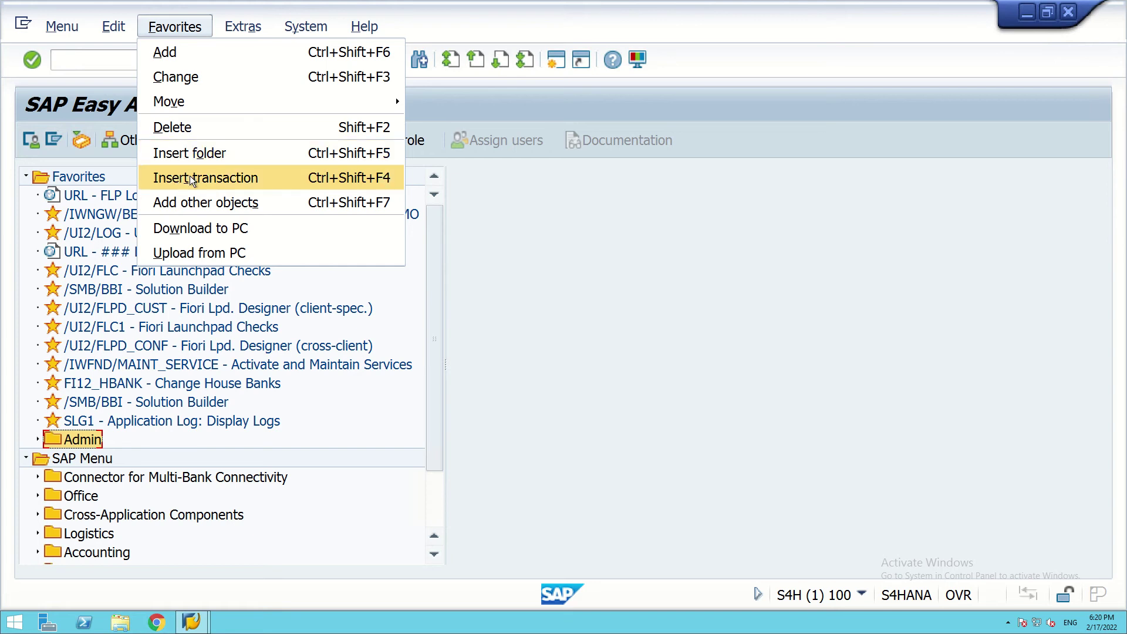
click(191, 178)
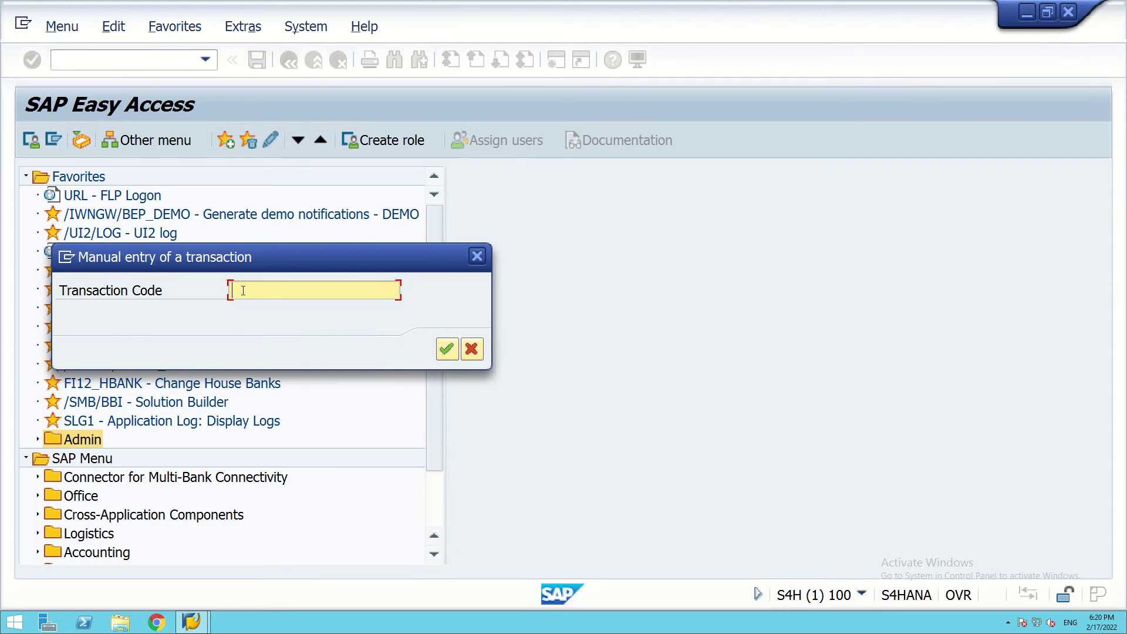
text(p)
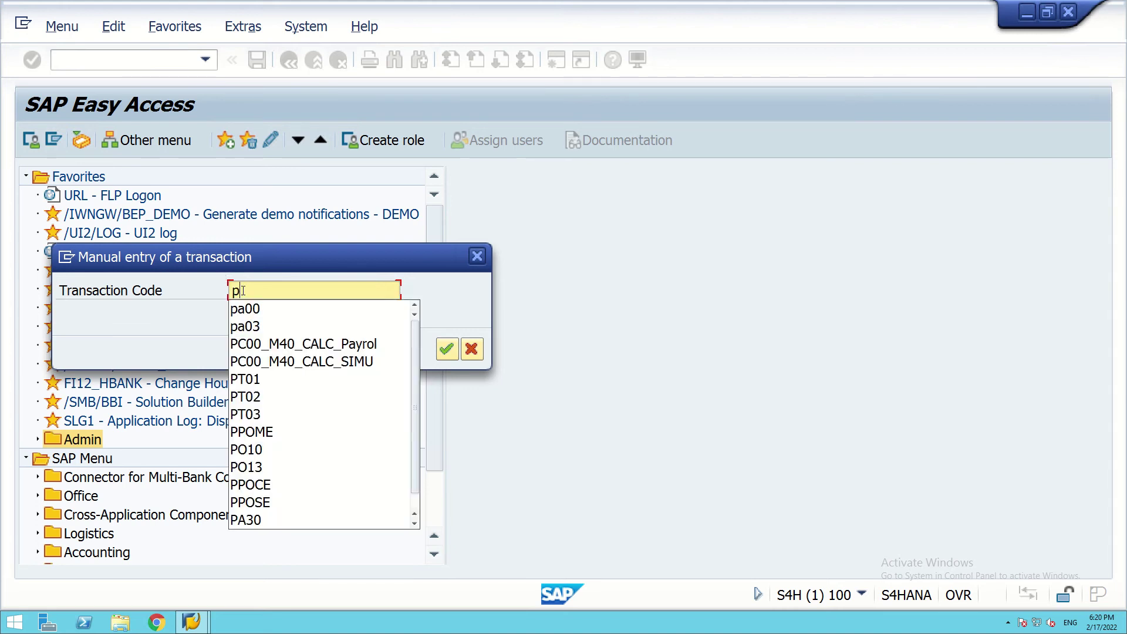
click(288, 362)
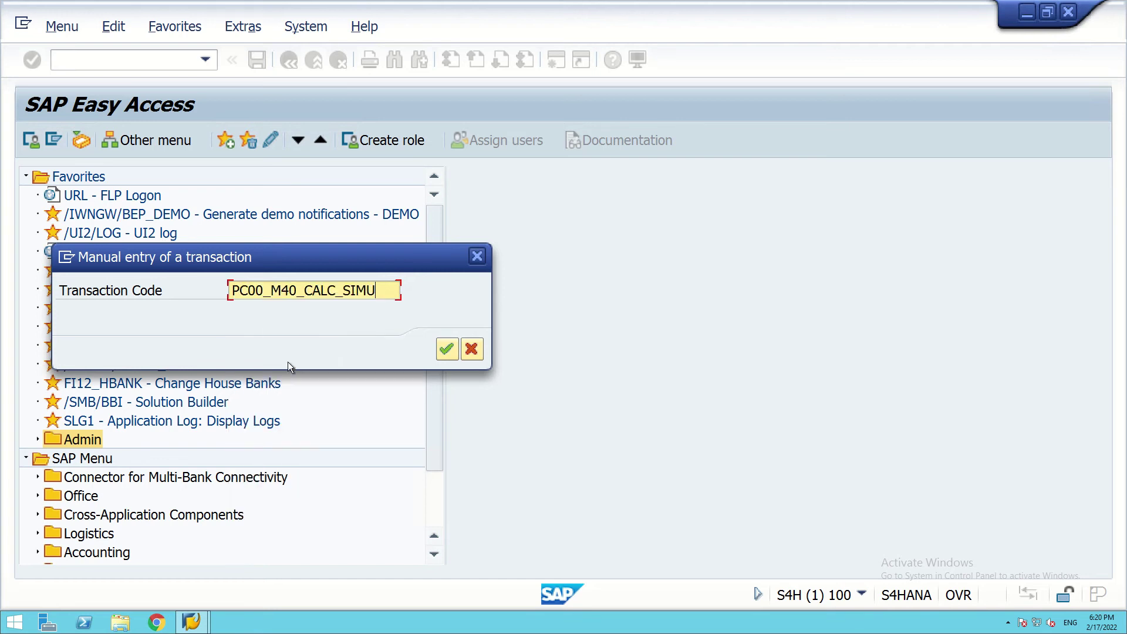
click(447, 349)
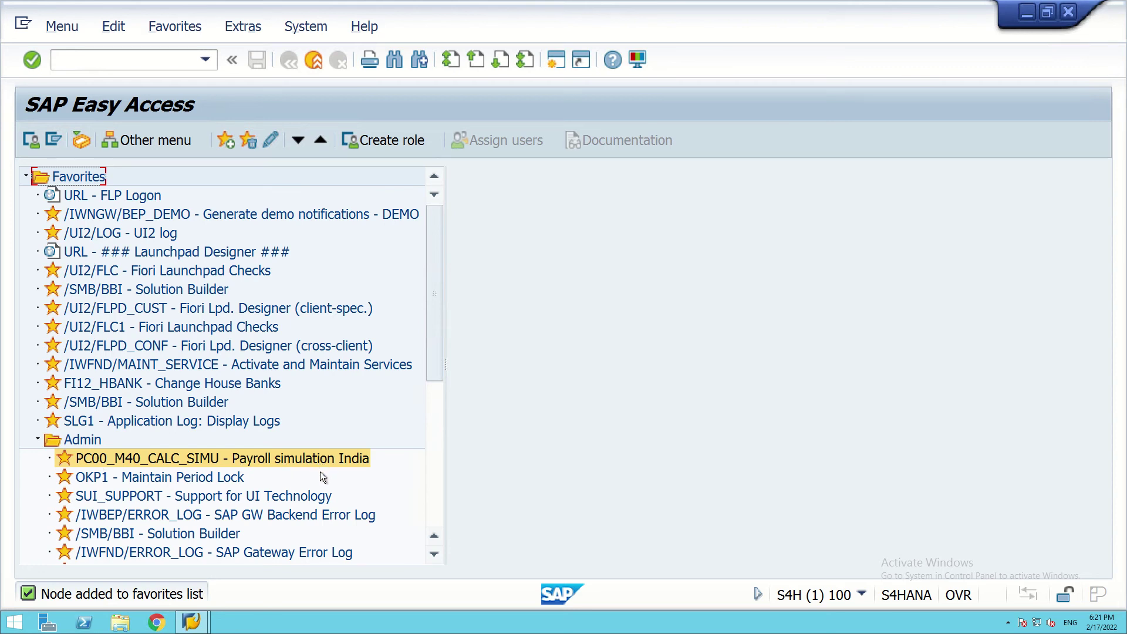
- Add transaction PA03 Maintain Personnel Control Record to the Admin favorites
click(167, 26)
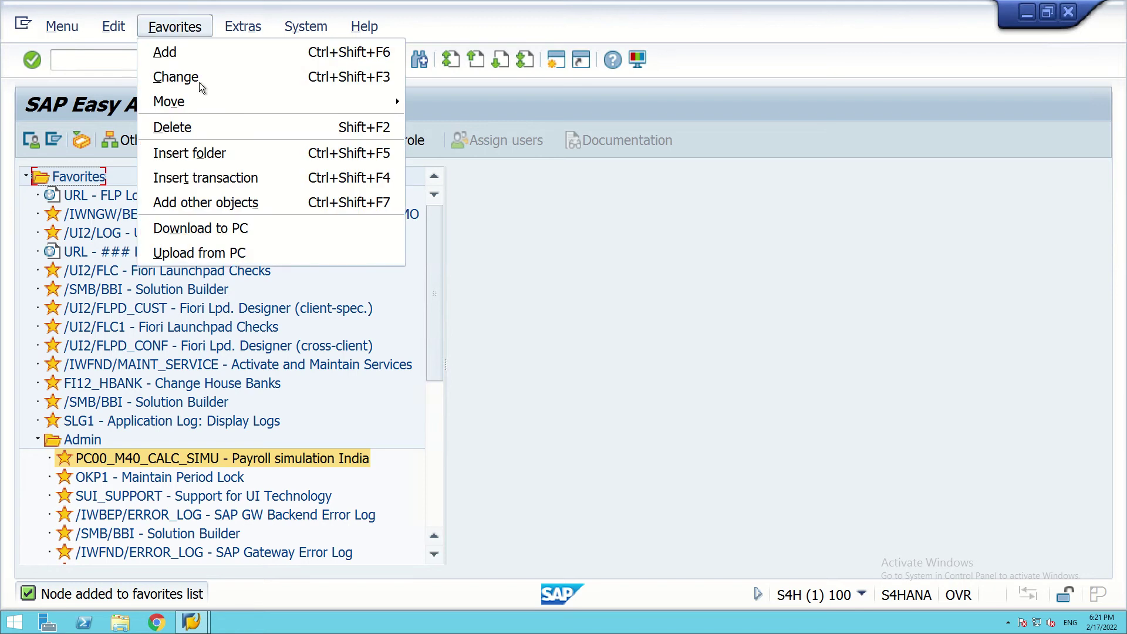
click(218, 178)
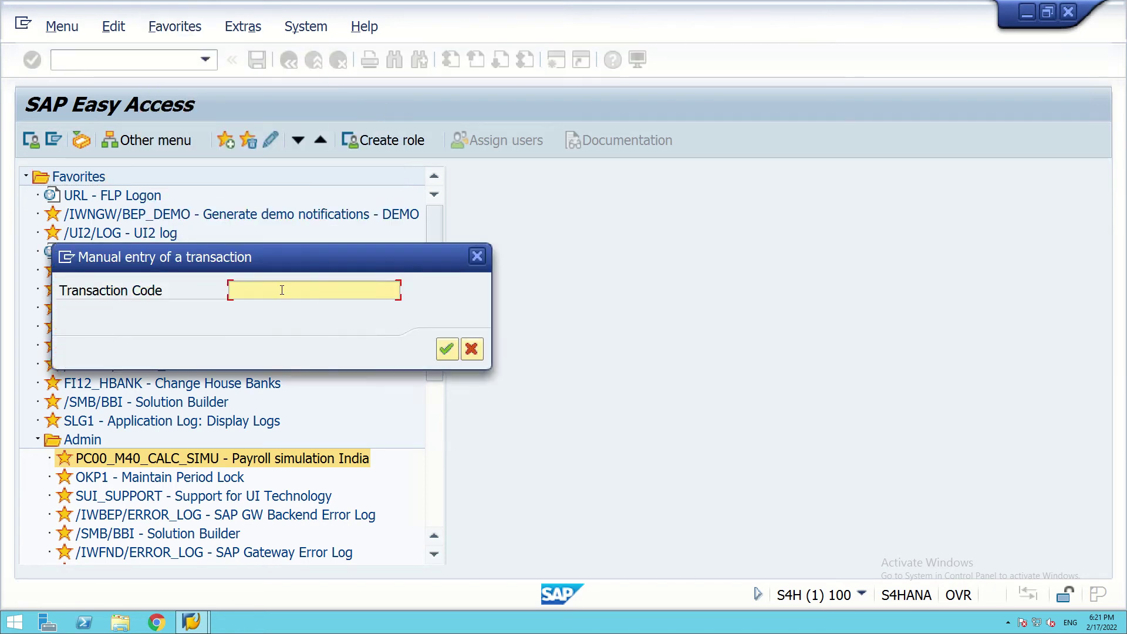
text(p)
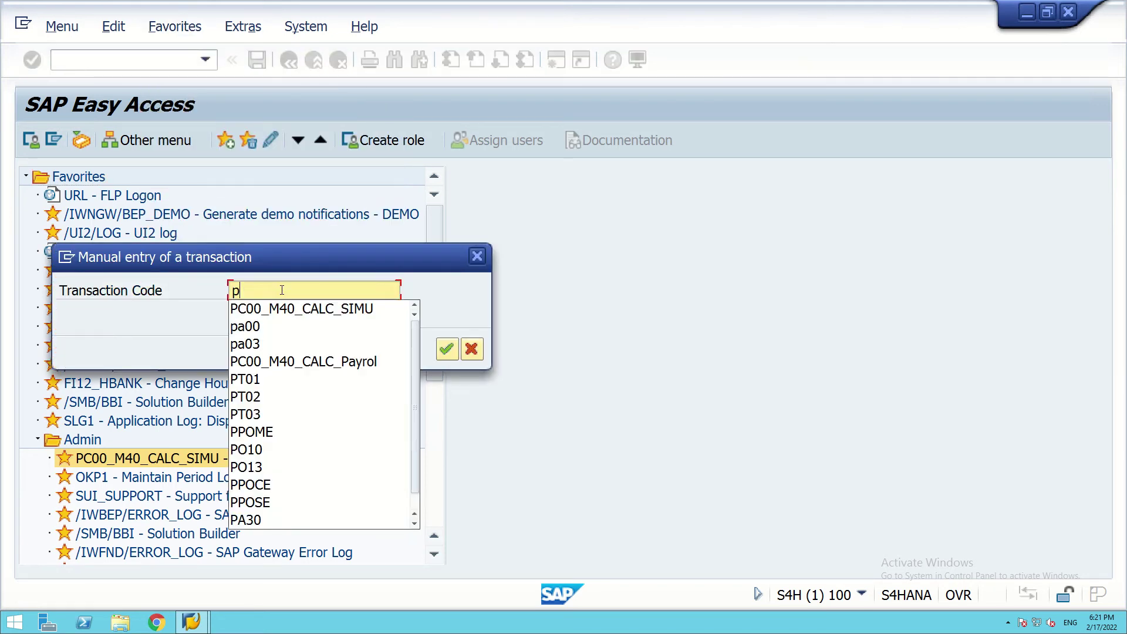
text(a)
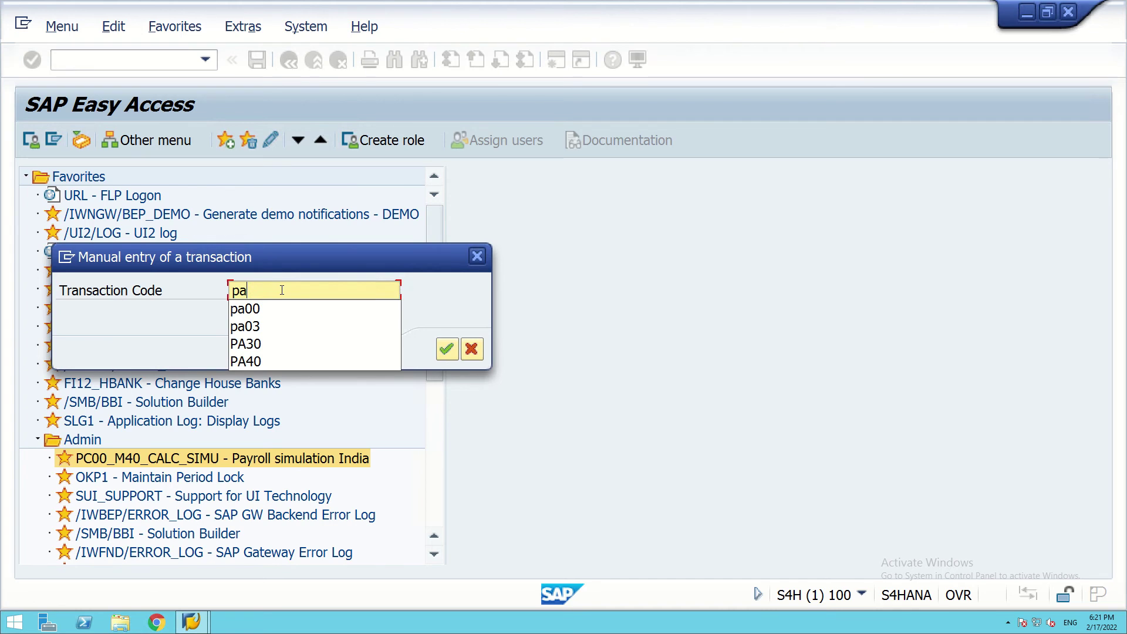
text(03)
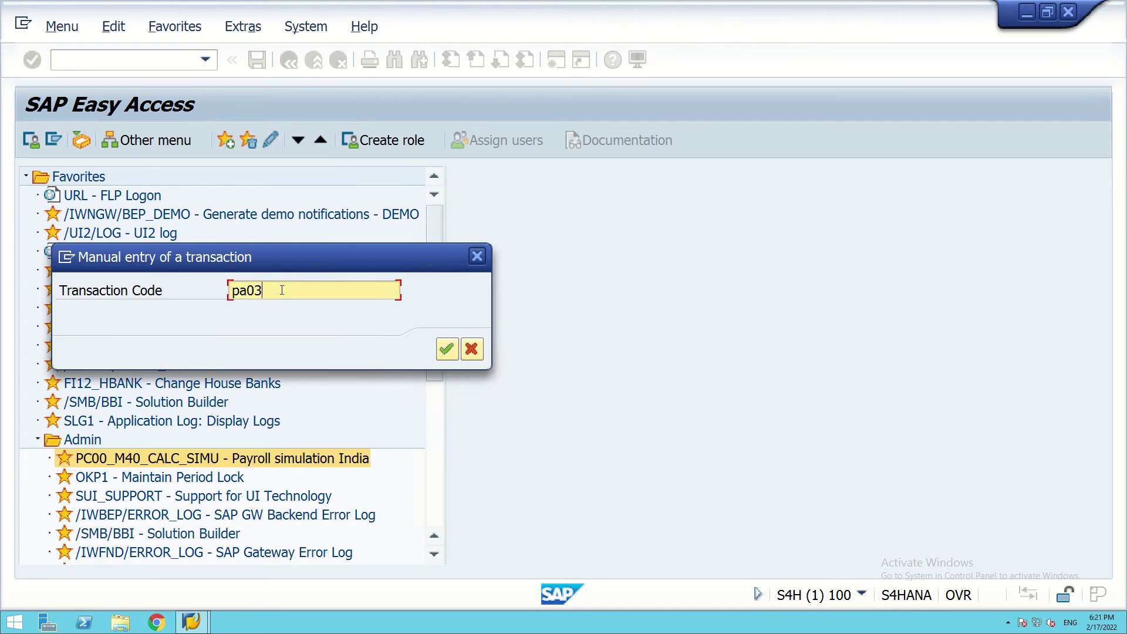
click(445, 347)
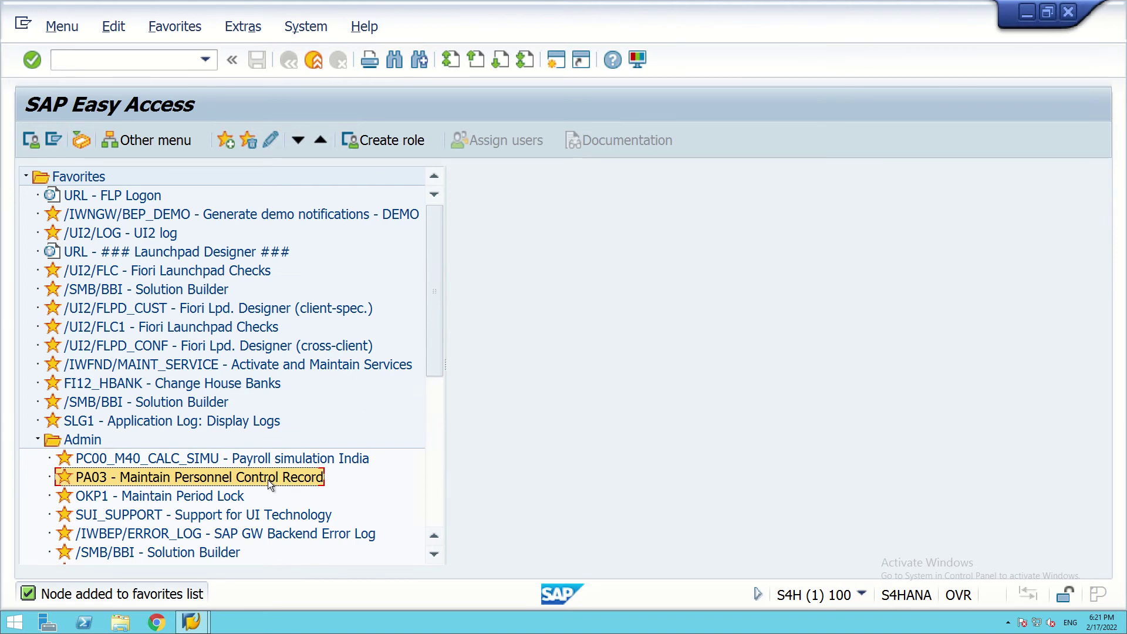
- Add transaction SCAL Factory Calendar with GUI to the Admin favorites
click(168, 27)
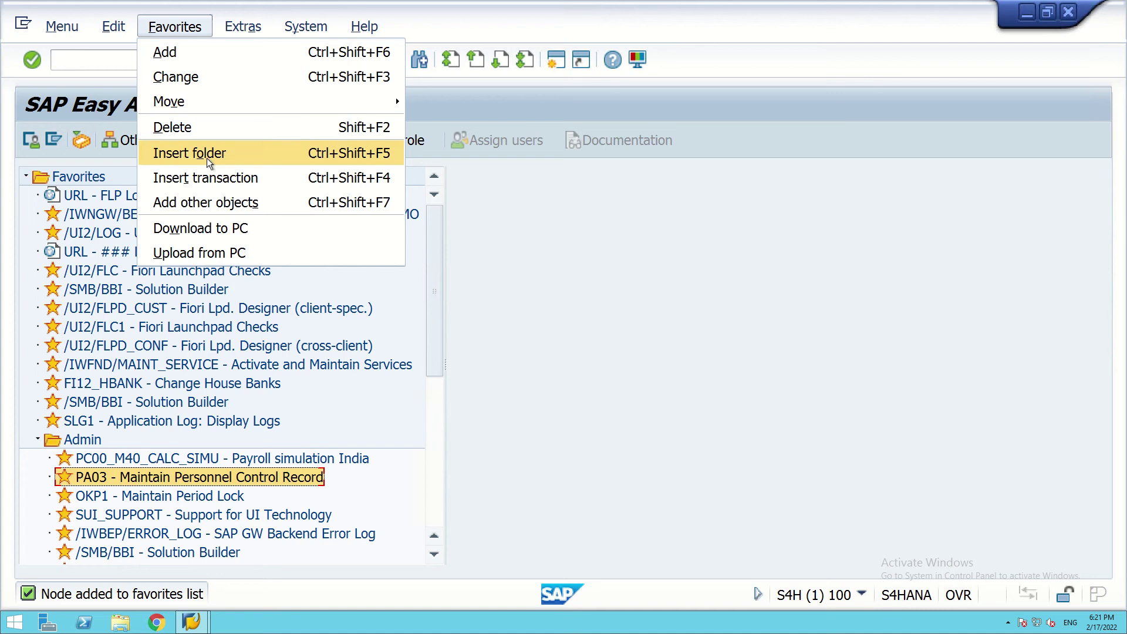
click(209, 177)
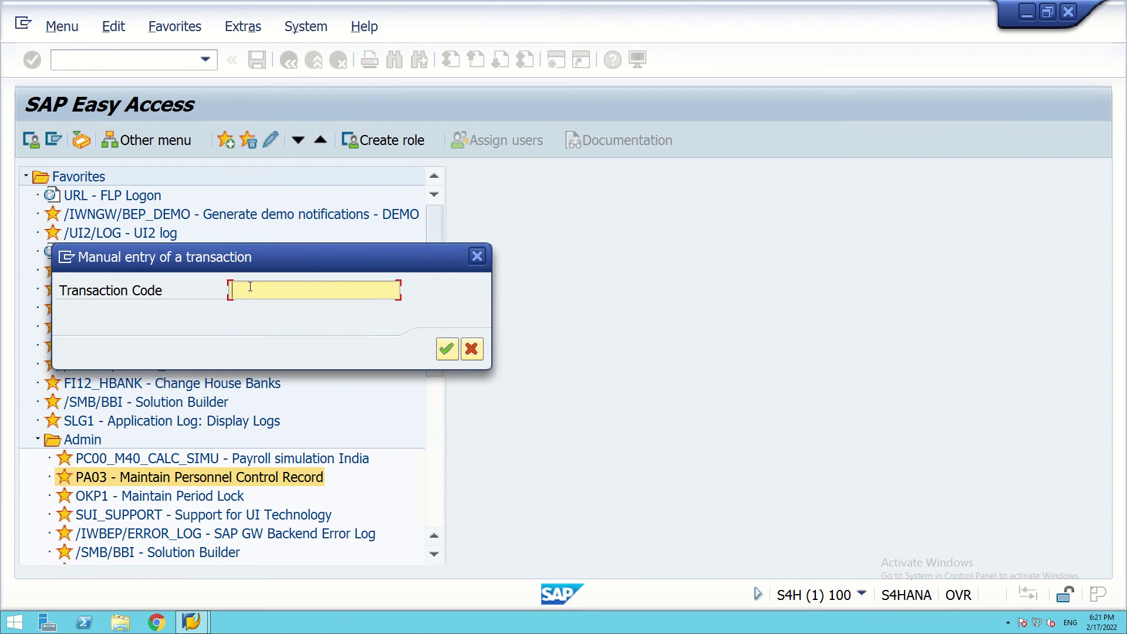
text(SCAL)
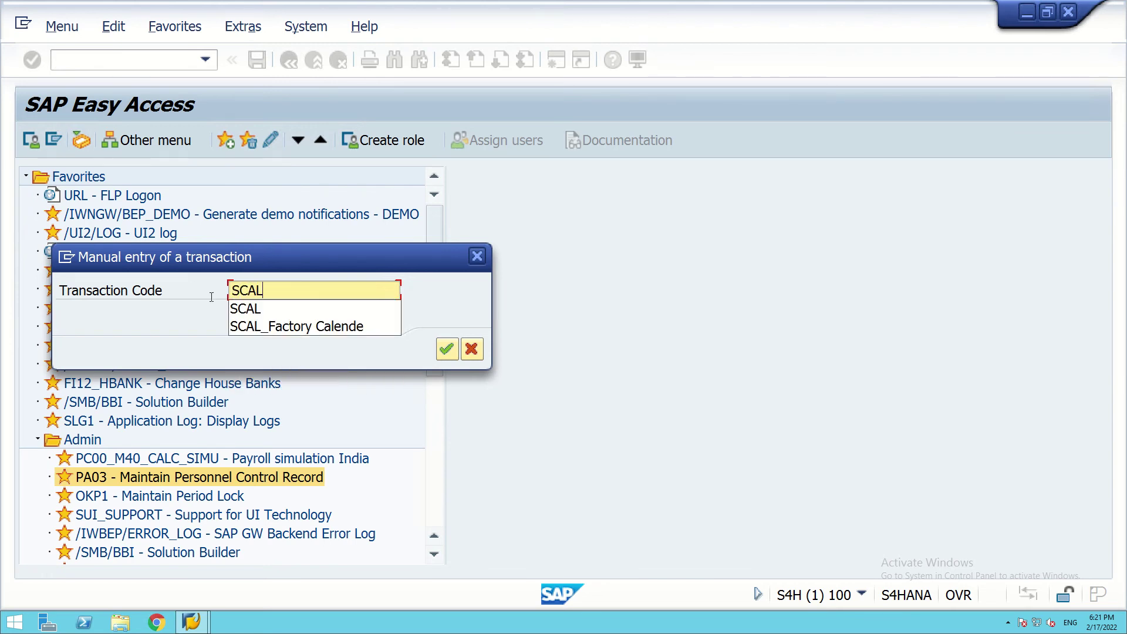
click(252, 314)
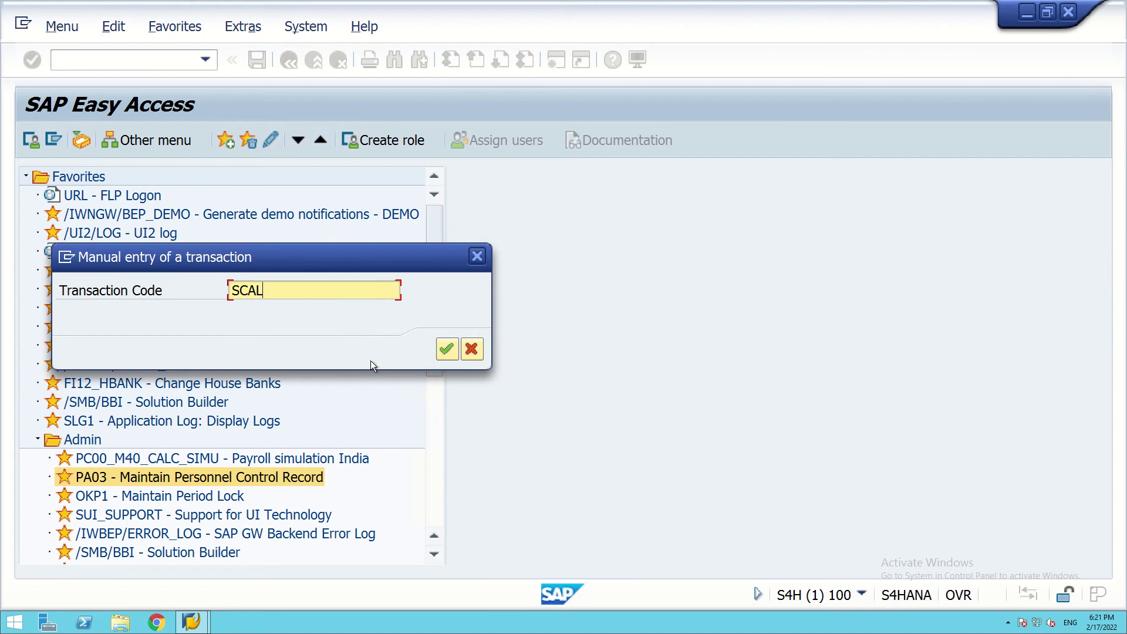
click(445, 350)
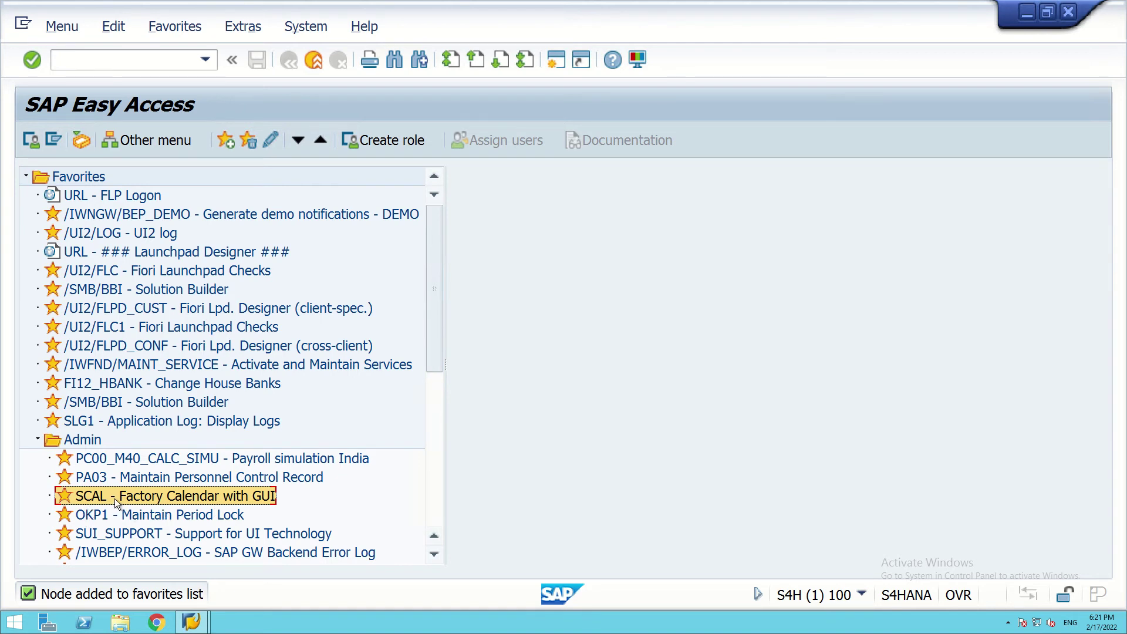
- Add transaction PT60 Time Evaluation to the Admin favorites
click(171, 27)
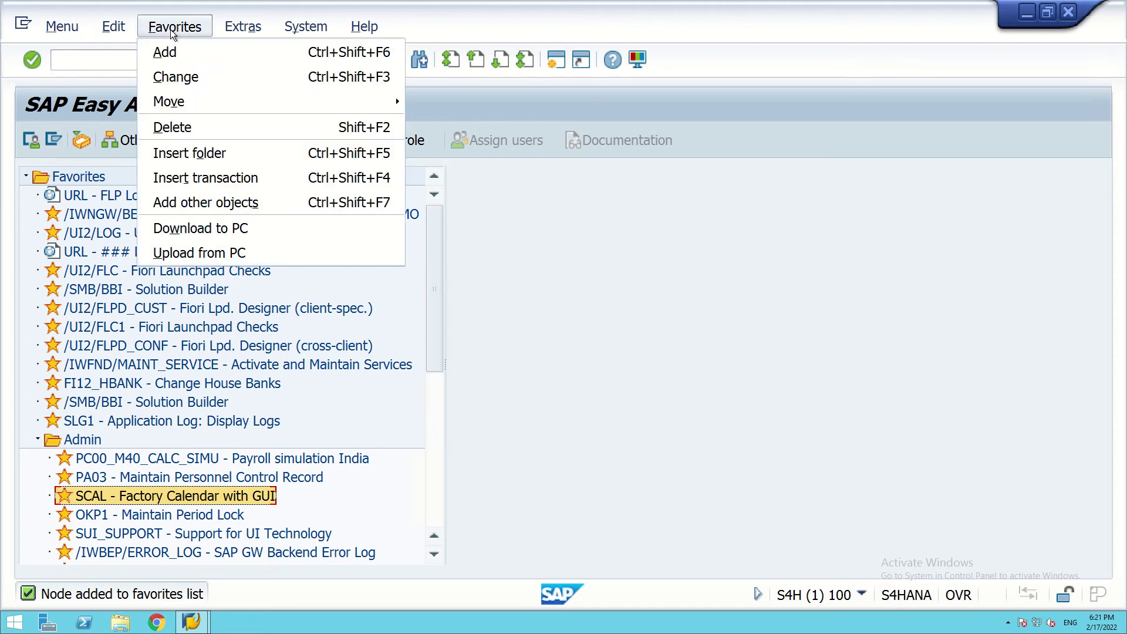
click(202, 178)
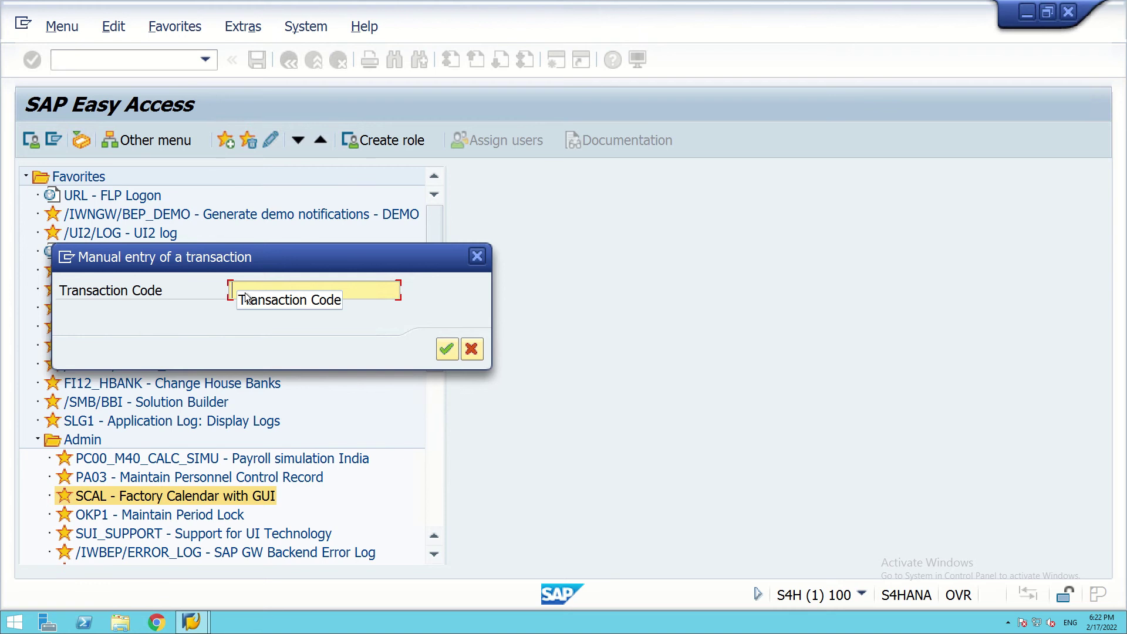
text(PT60)
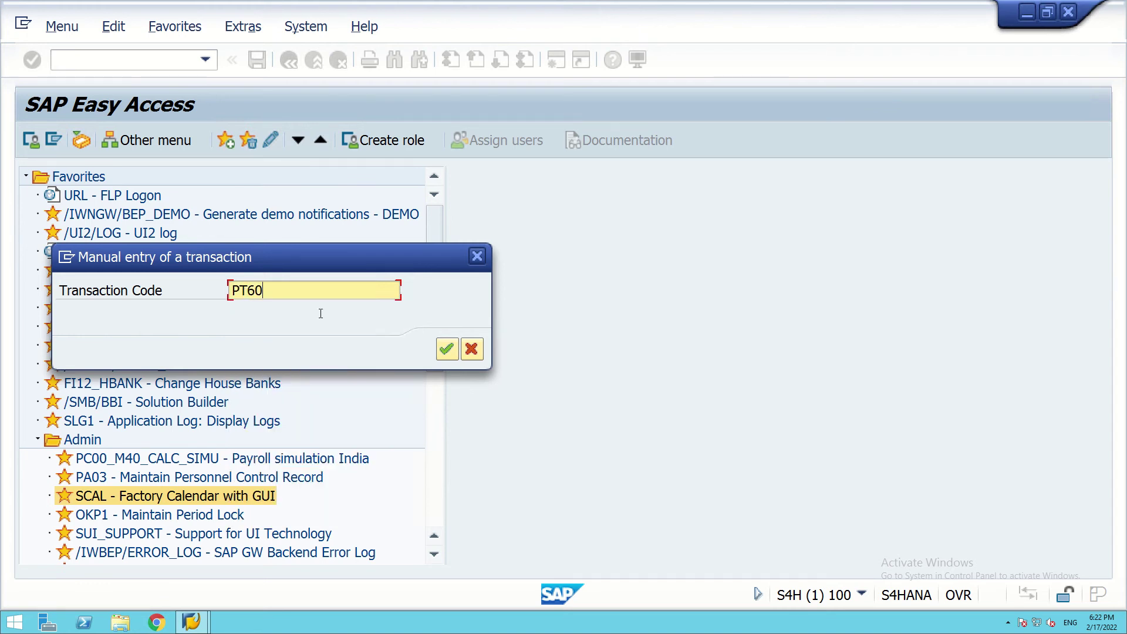
click(445, 350)
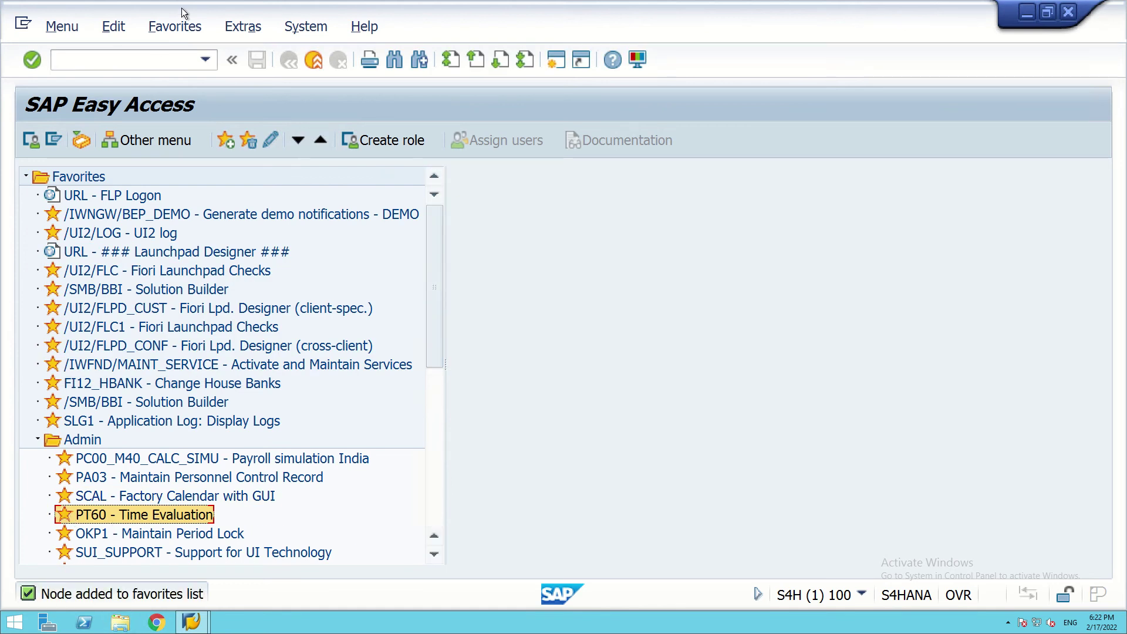
- Add transaction SPRO Customizing - Edit Project to the Admin favorites
click(176, 28)
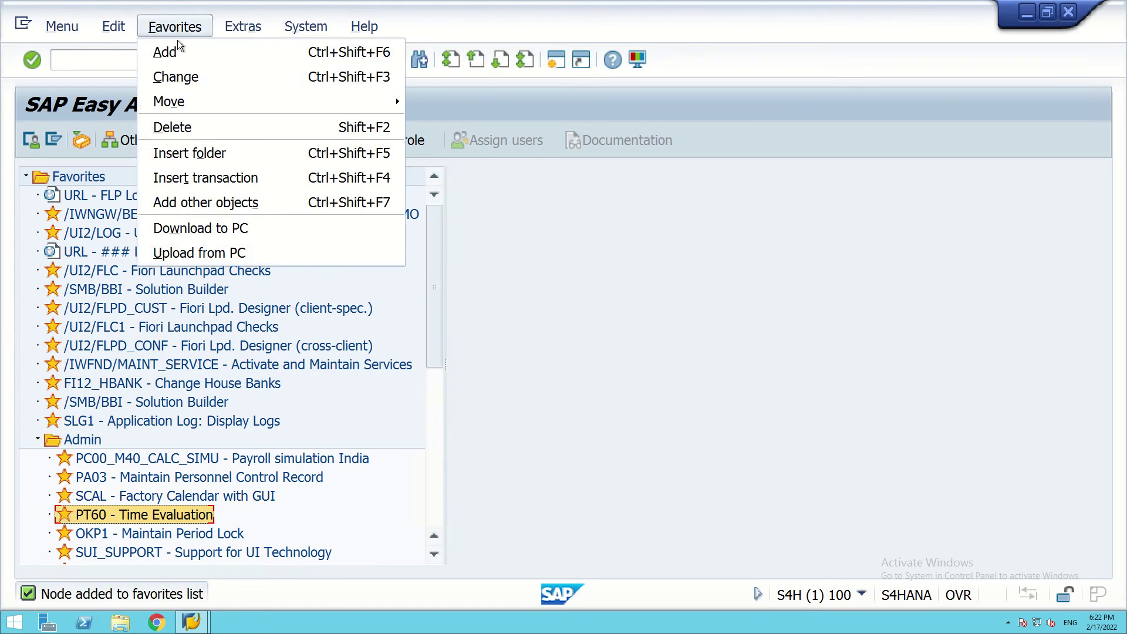
click(203, 178)
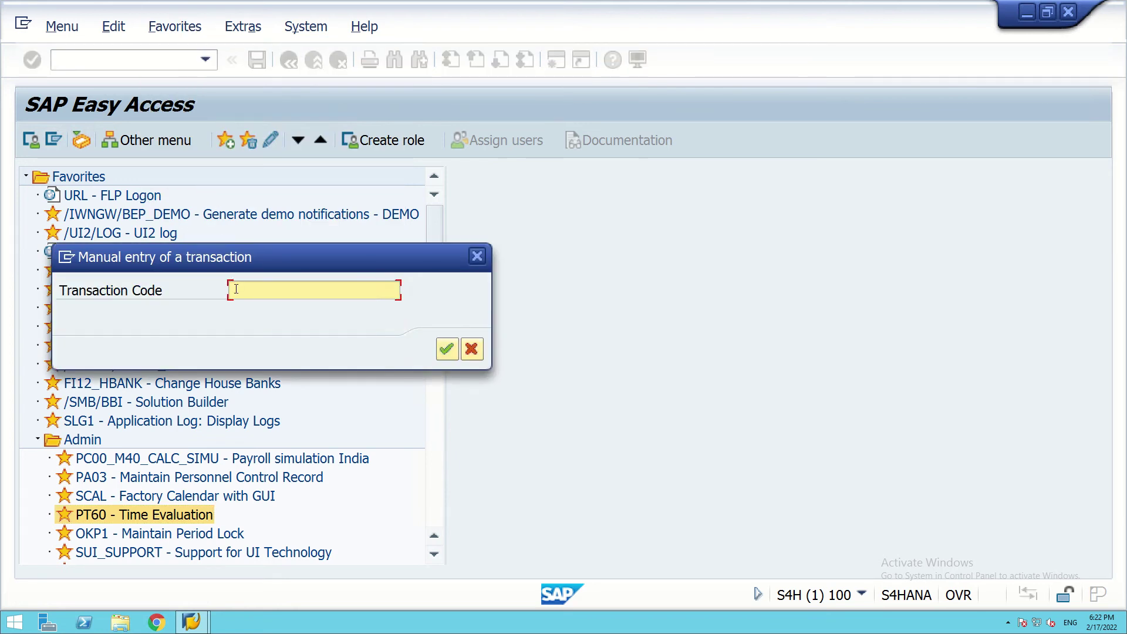
text(SPRO)
click(444, 350)
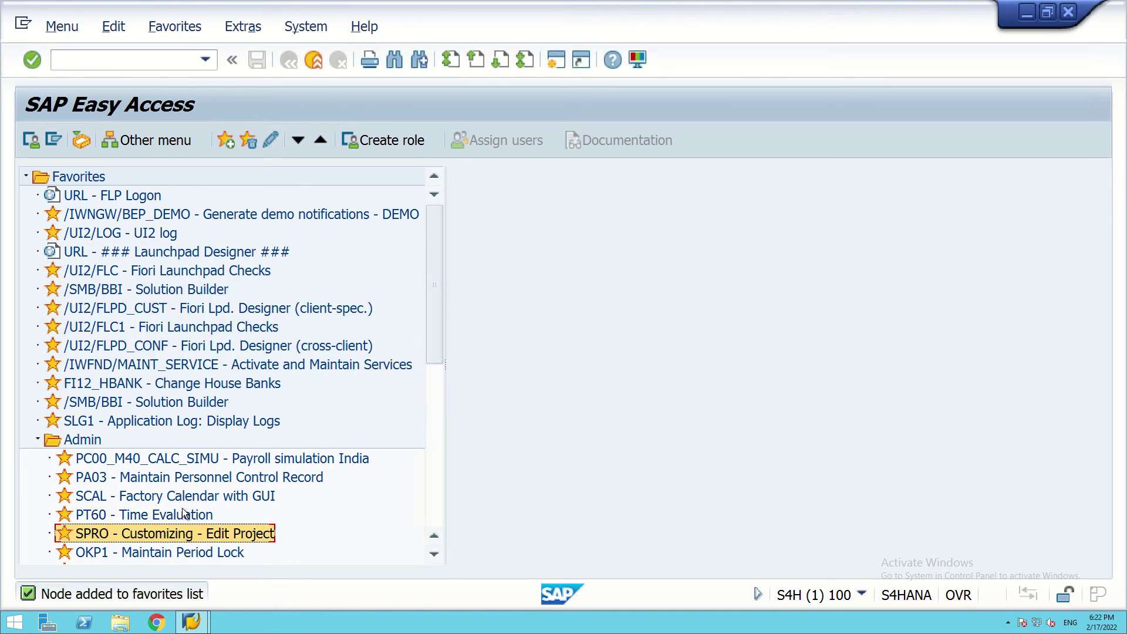
scroll(182, 508, down, 1)
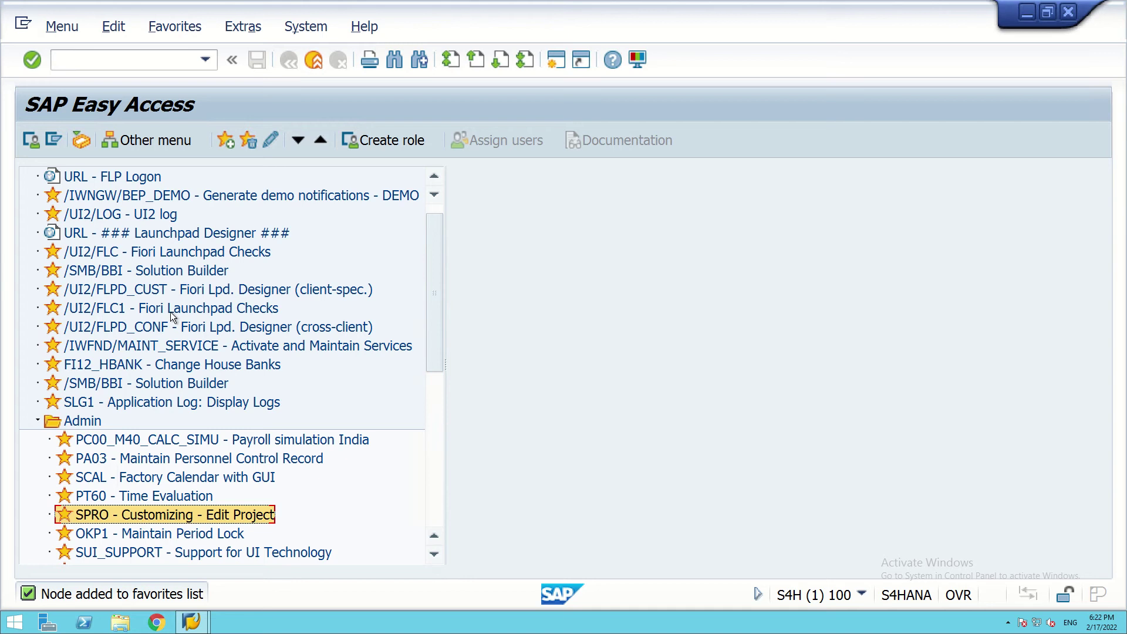
- Add transaction SM30 Call View Maintenance to the Admin favorites
click(162, 32)
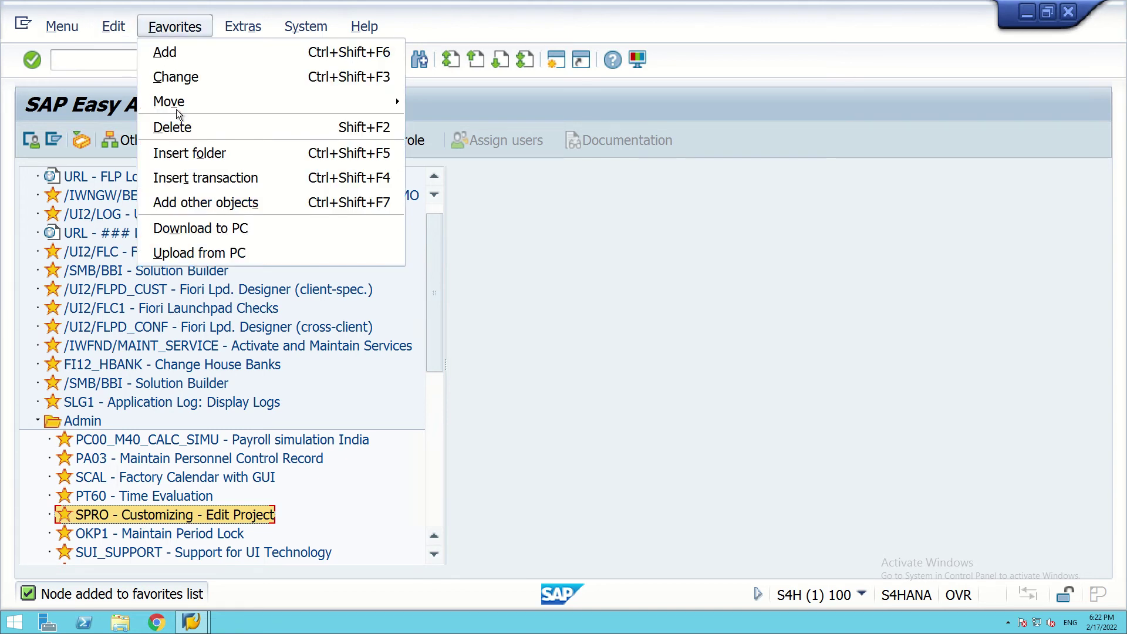
click(196, 178)
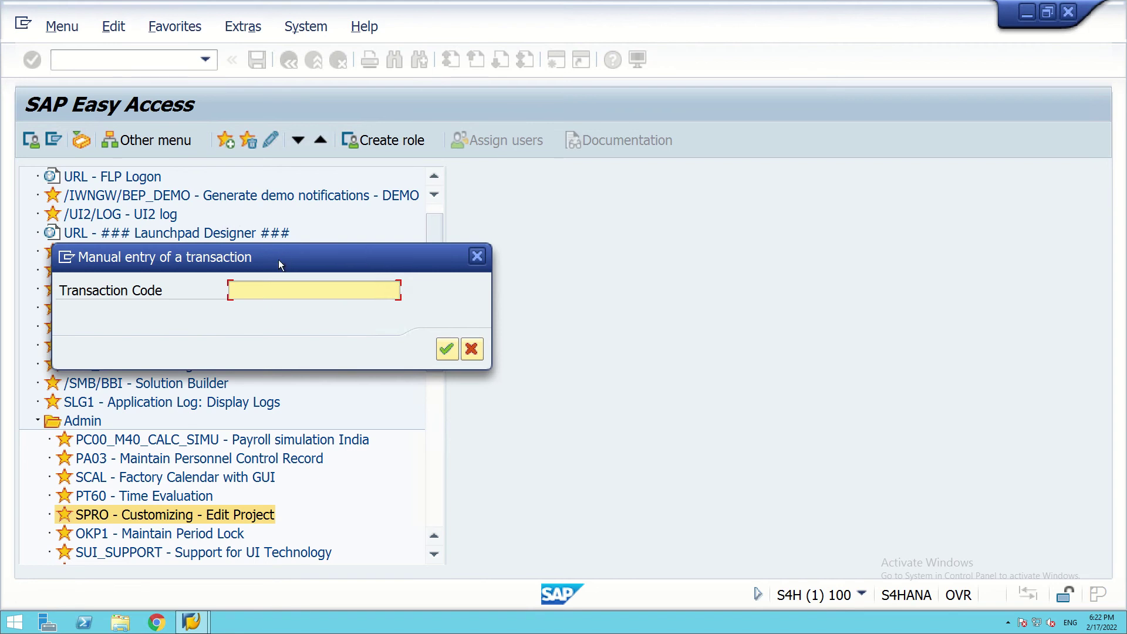
text(S)
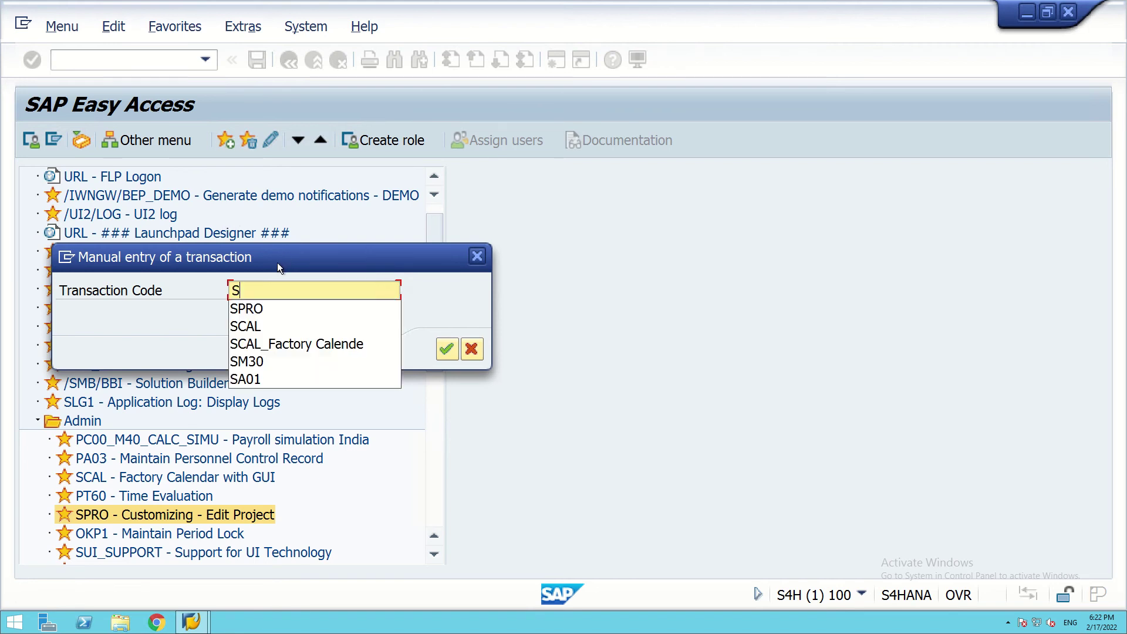
text(M30)
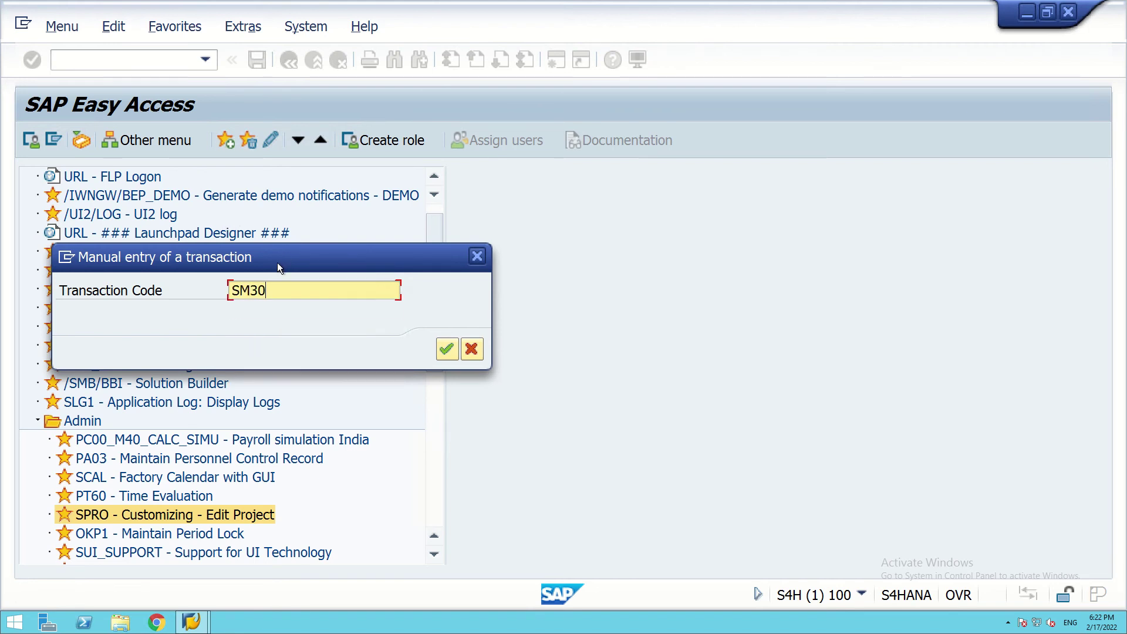
click(446, 350)
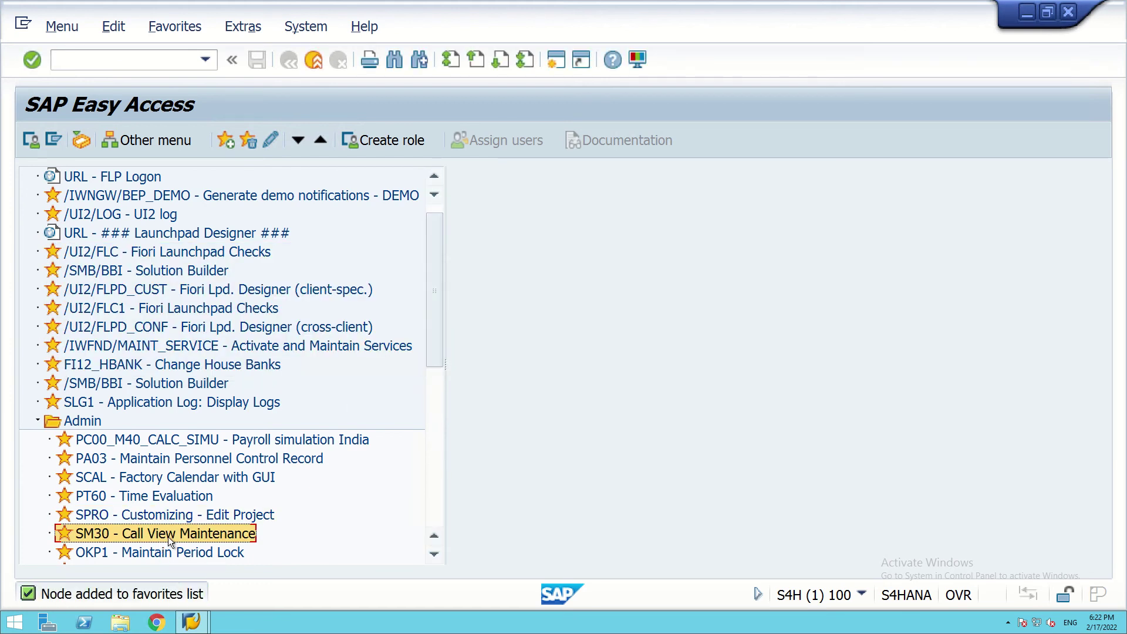
- Add transaction PA40 Personnel Actions to the Admin favorites
click(168, 26)
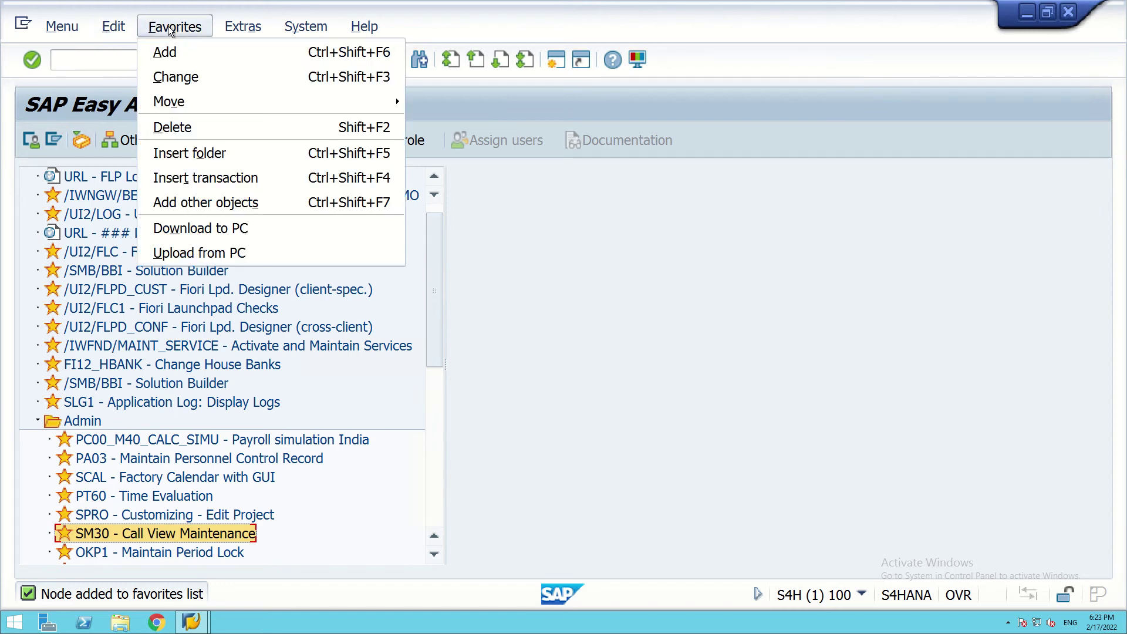
click(203, 179)
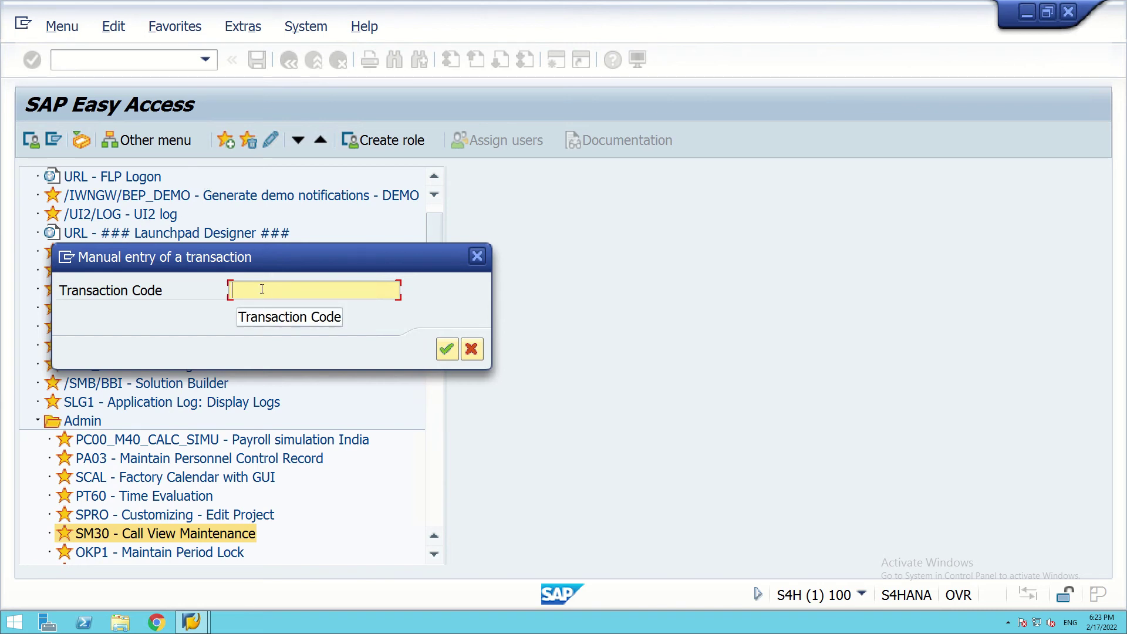
text(PA)
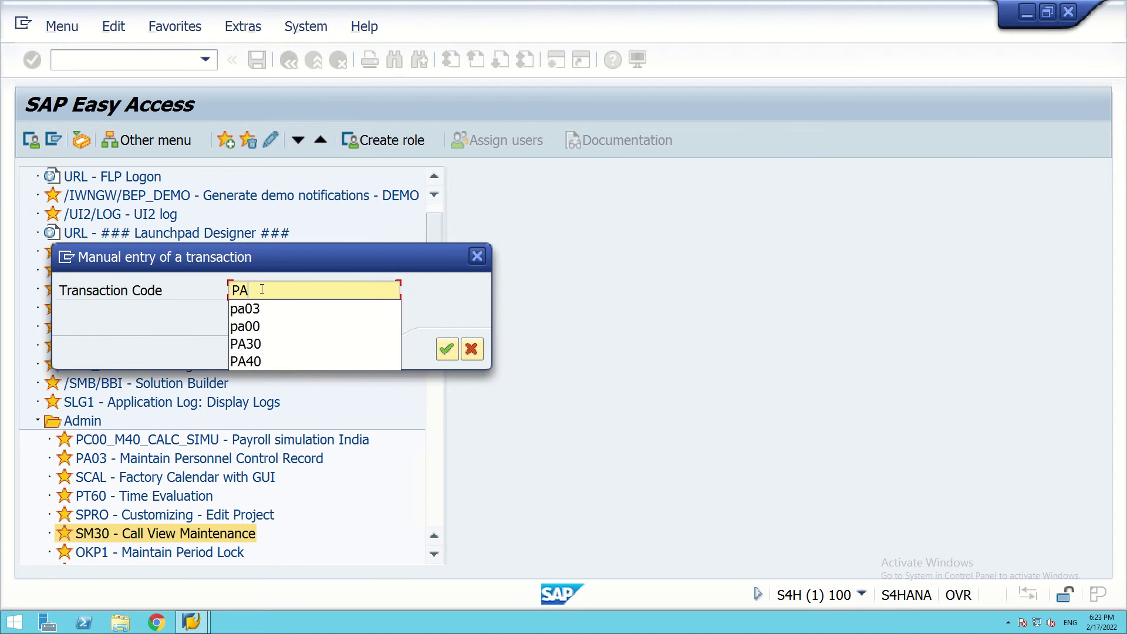
text(40)
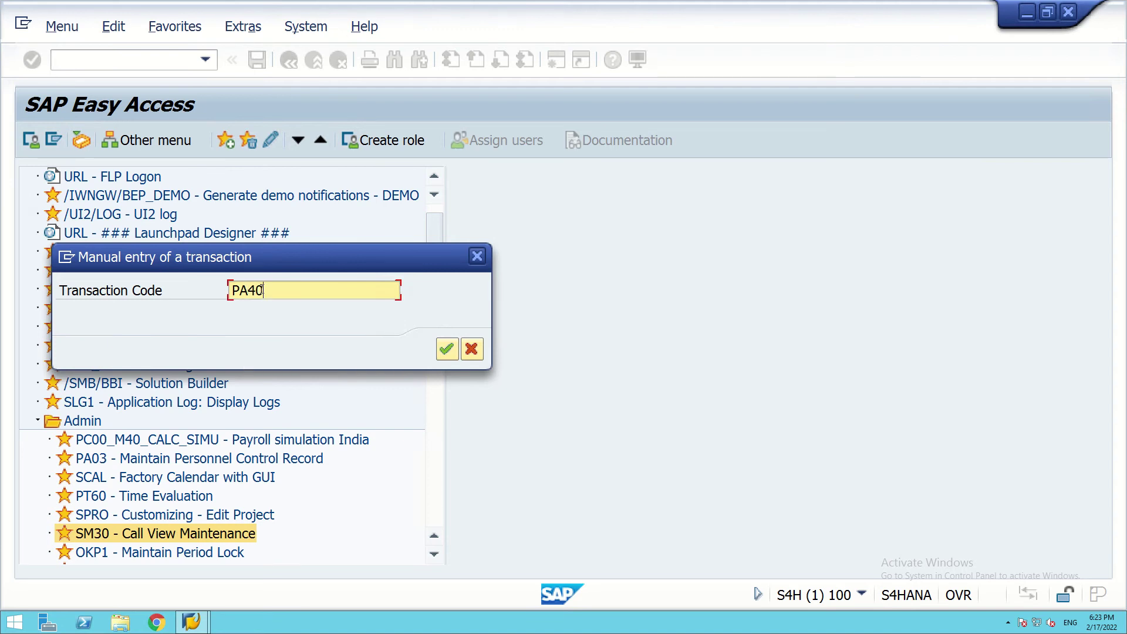
click(447, 351)
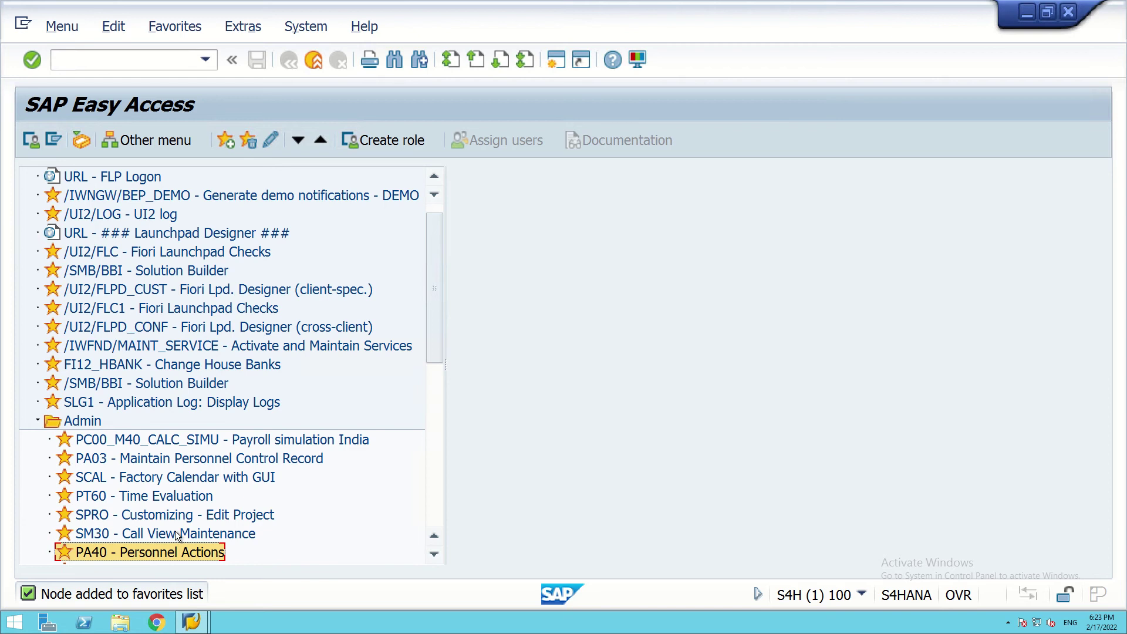
scroll(175, 531, down, 1)
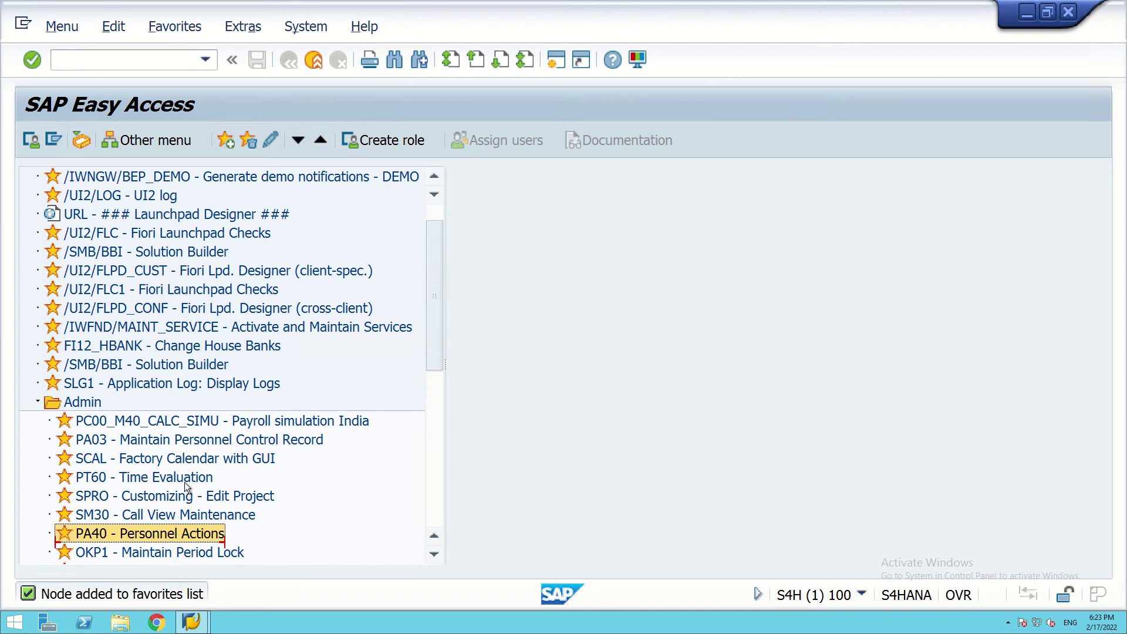
- Add transaction PA30 Maintain HR Master Data to the Admin favorites
click(163, 29)
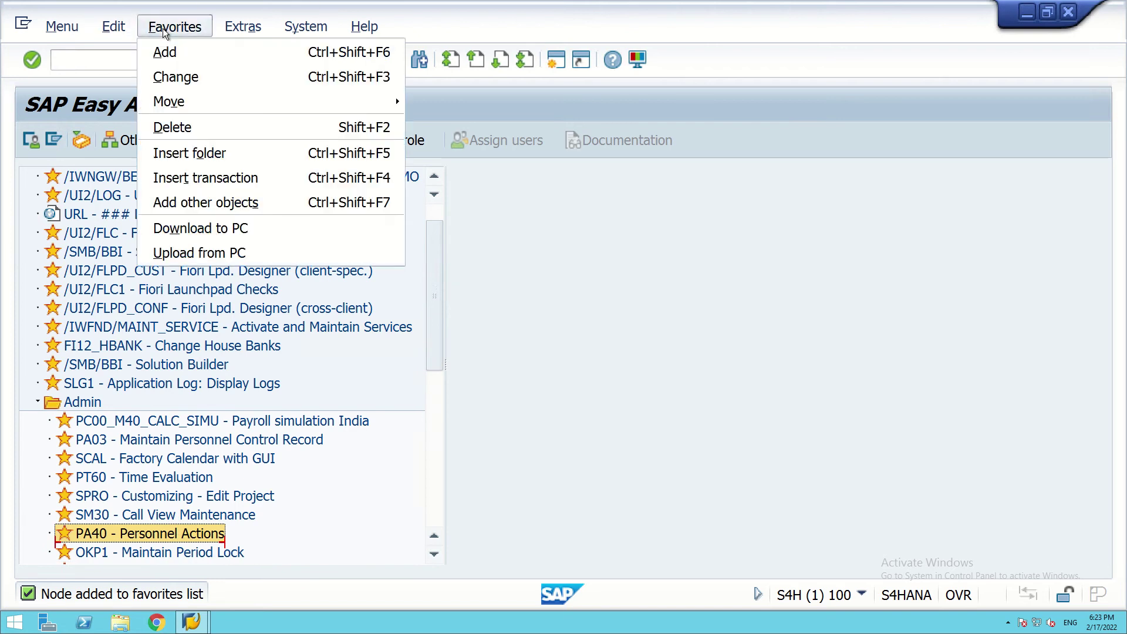
click(222, 178)
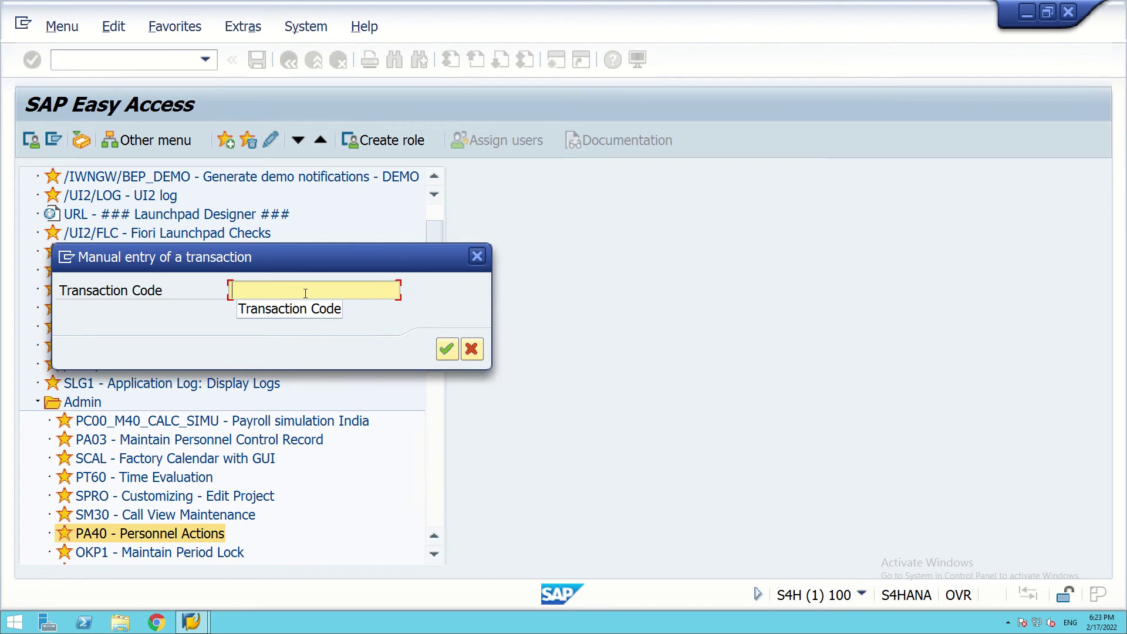
text(PA30)
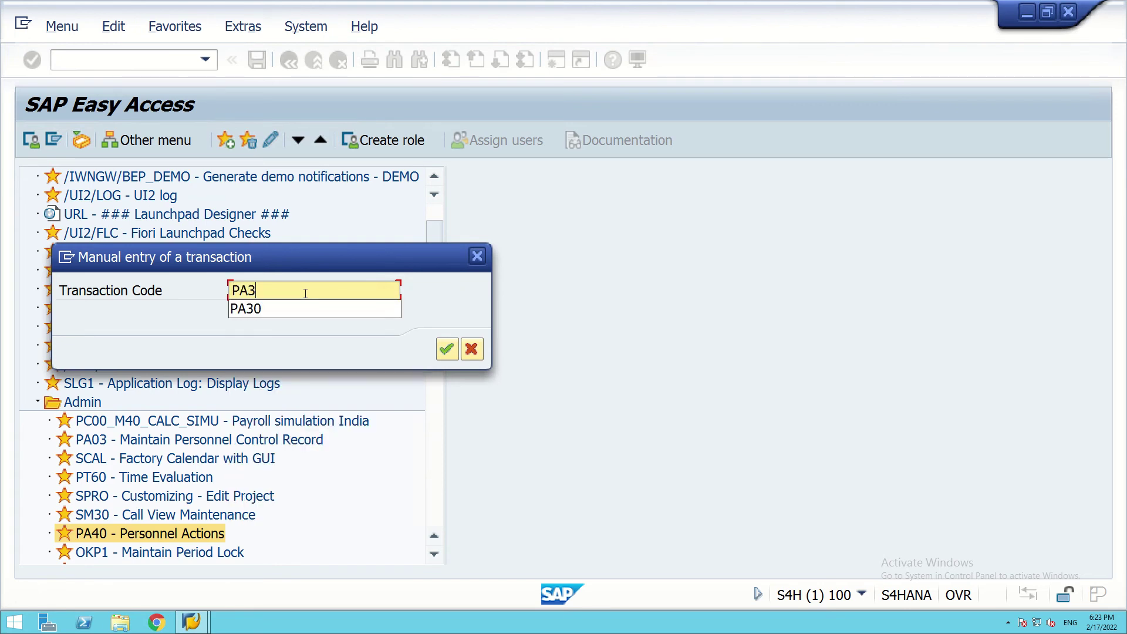
click(447, 349)
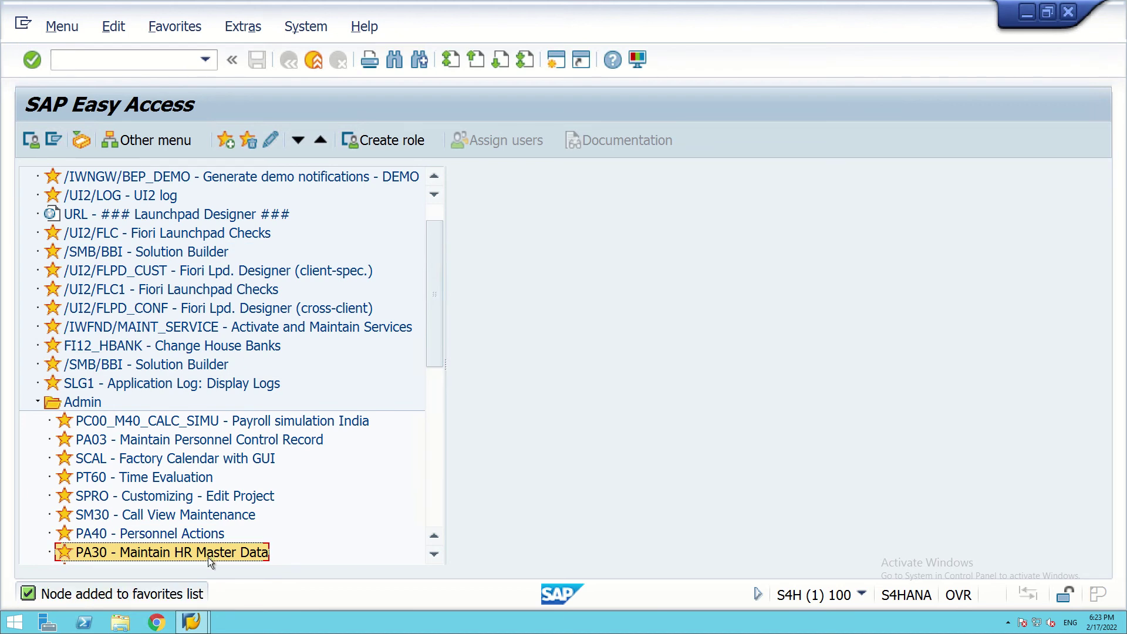
- Add transaction PPOSE Display Organization and Staffing to the Admin favorites
click(175, 27)
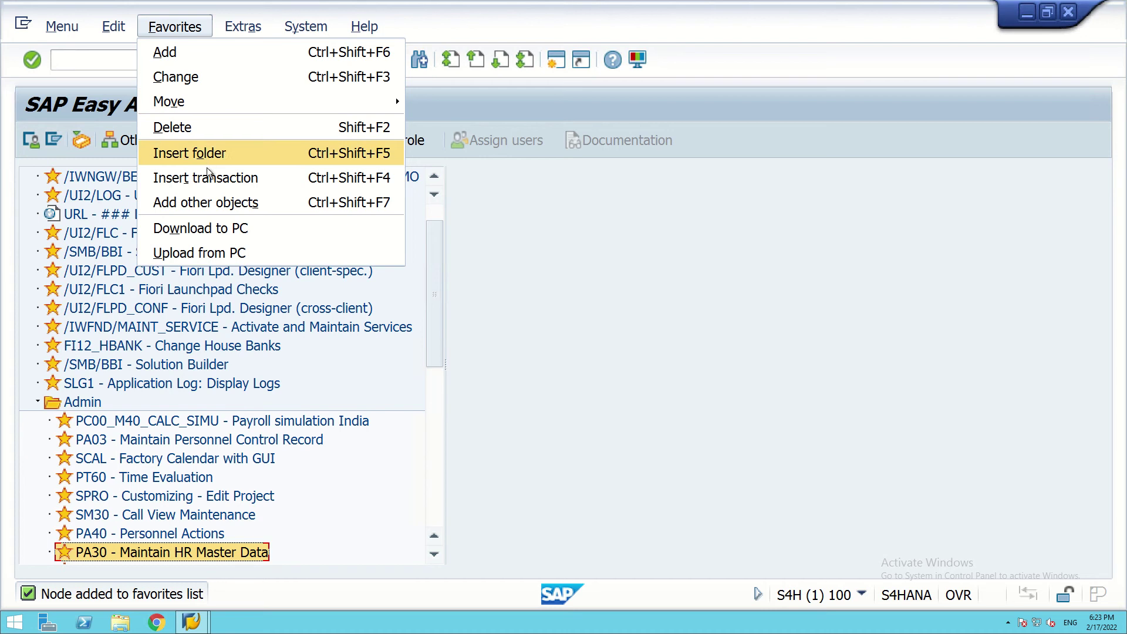
click(236, 180)
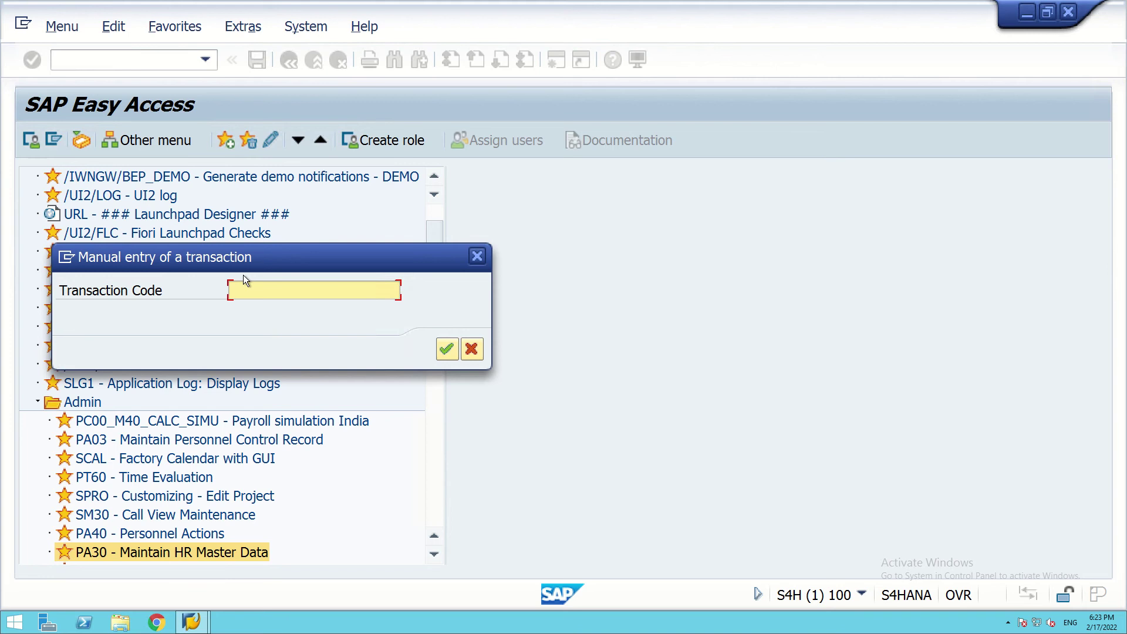
text(PP)
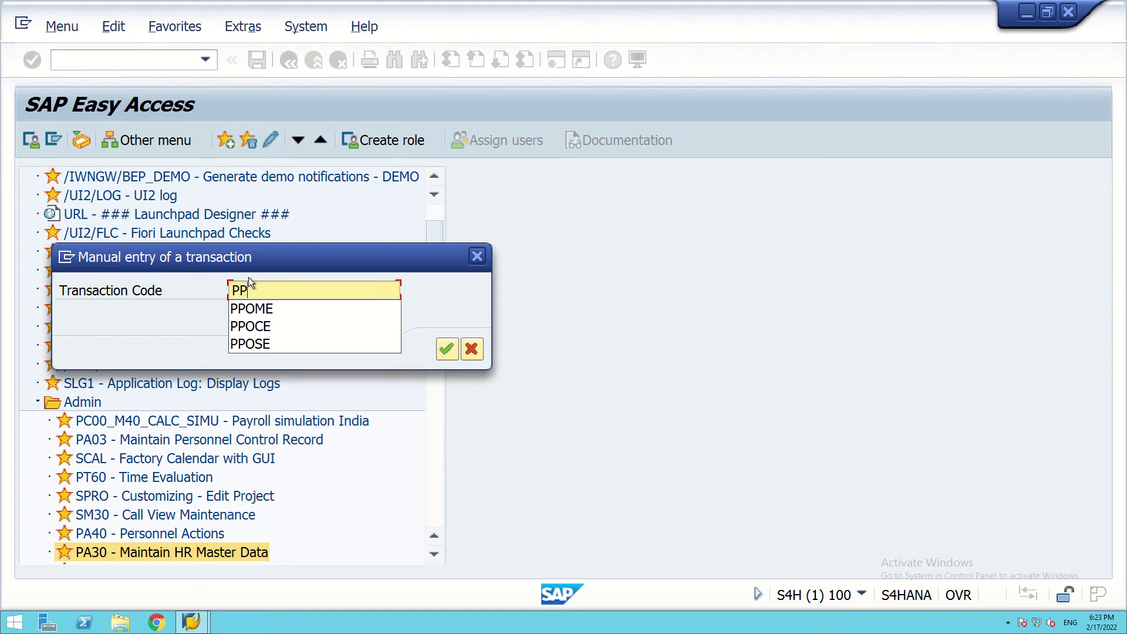
text(OSE)
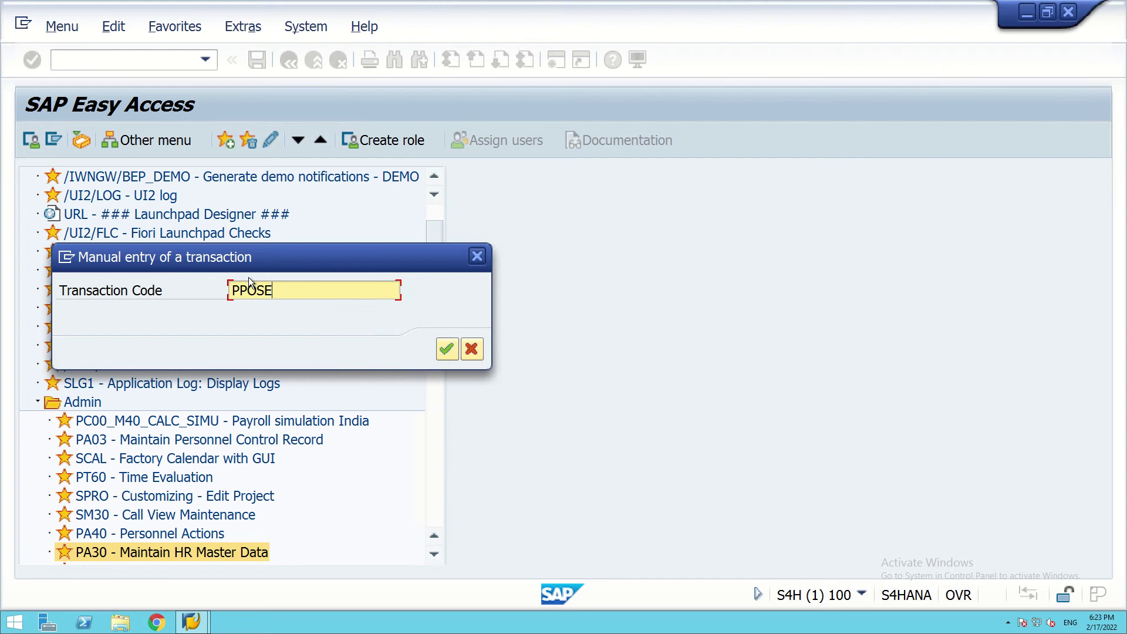
click(444, 350)
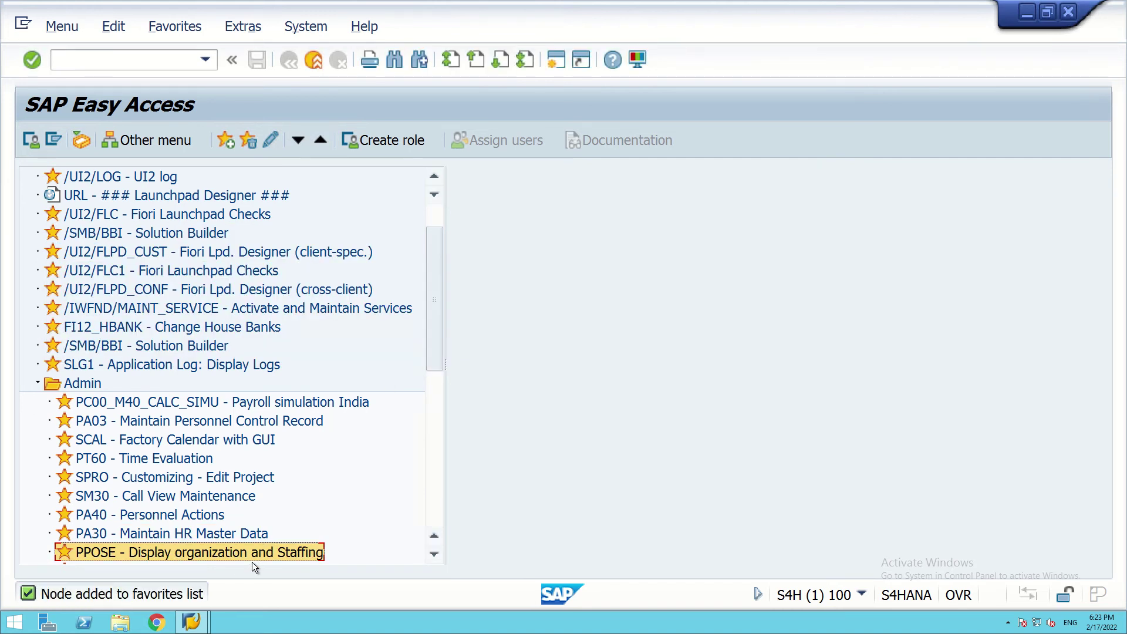
- Add transaction PPOCE Create Organization and Staffing to the Admin favorites
click(175, 25)
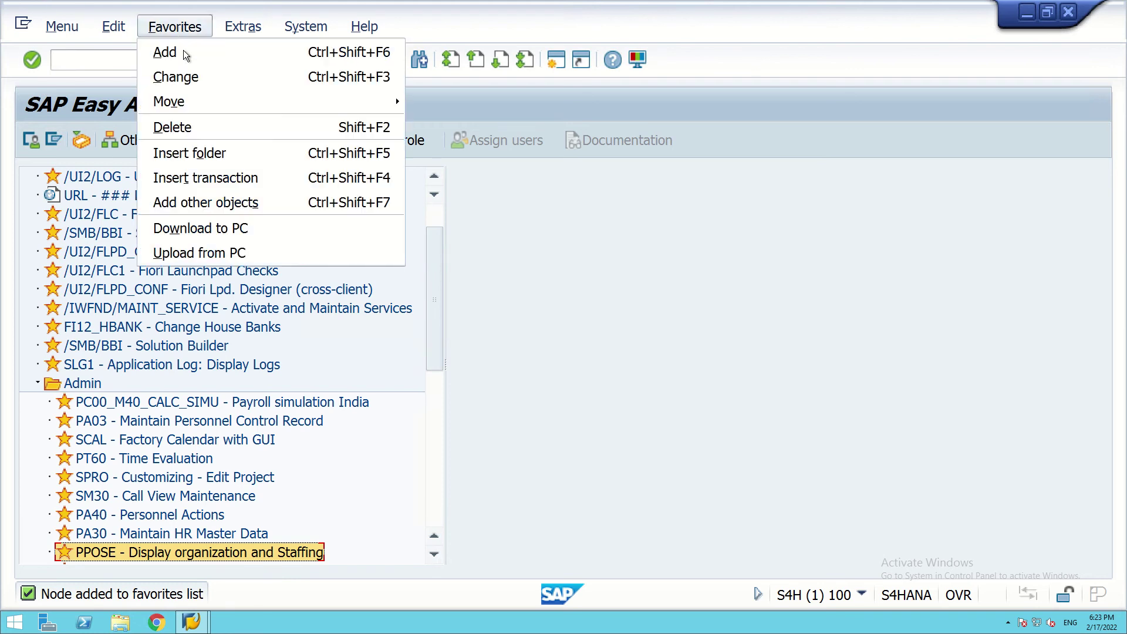
click(199, 178)
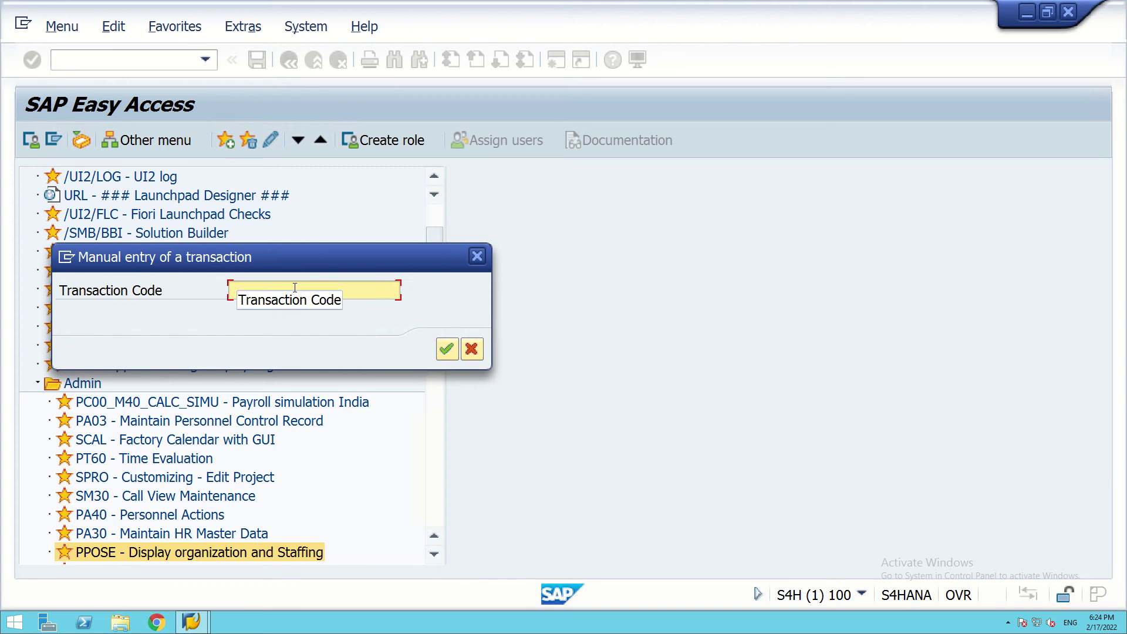
text(PP)
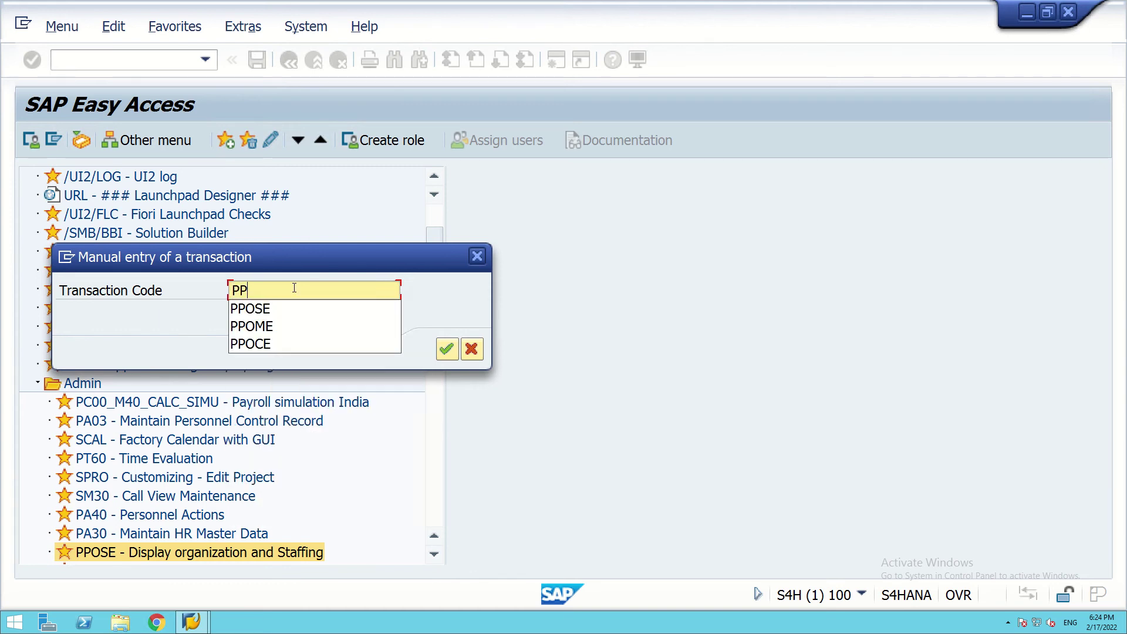
text(OC)
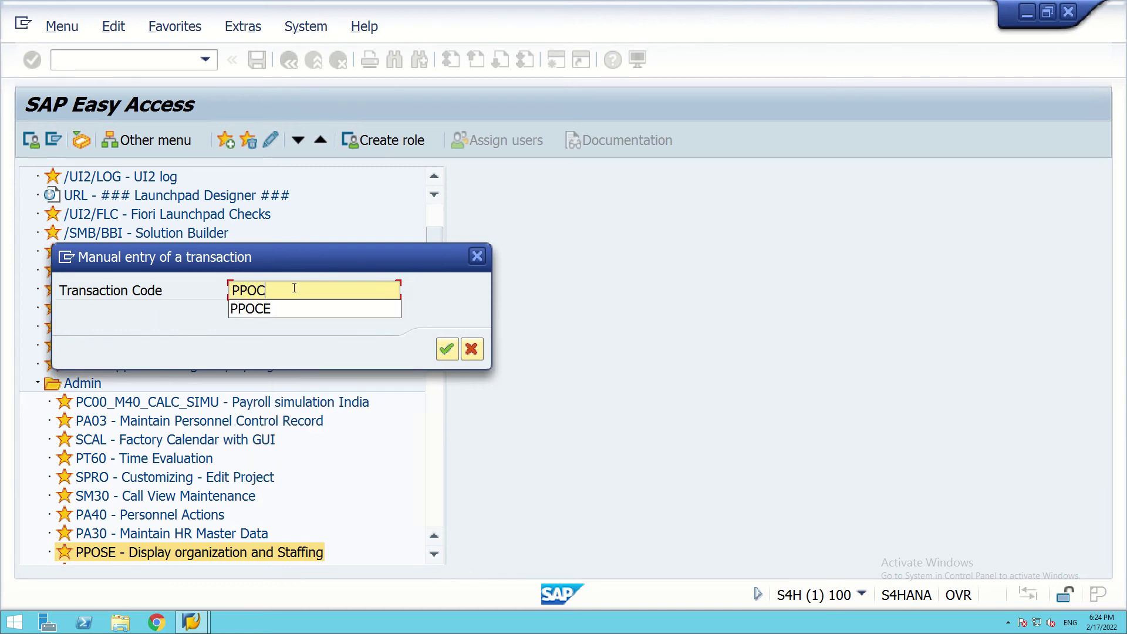
text(E)
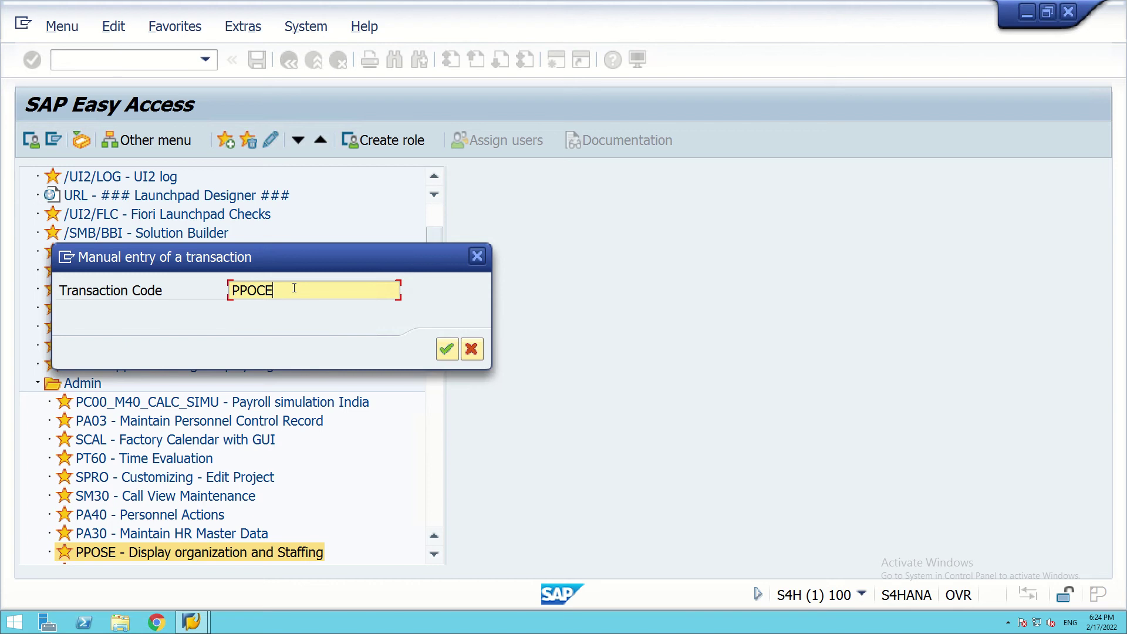
click(444, 351)
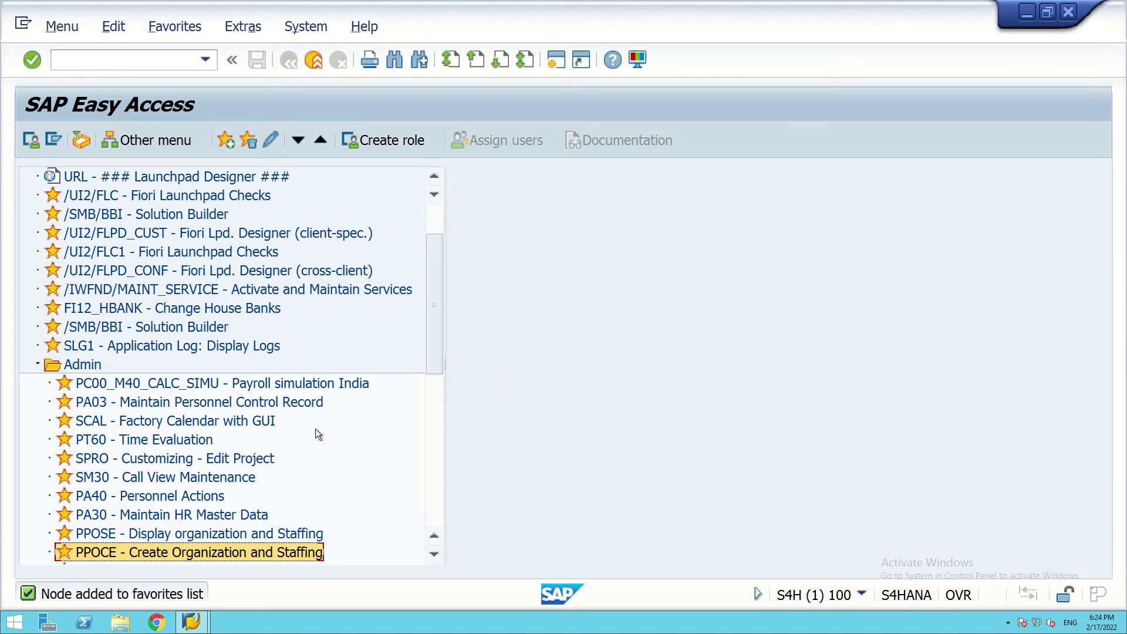
scroll(314, 429, down, 1)
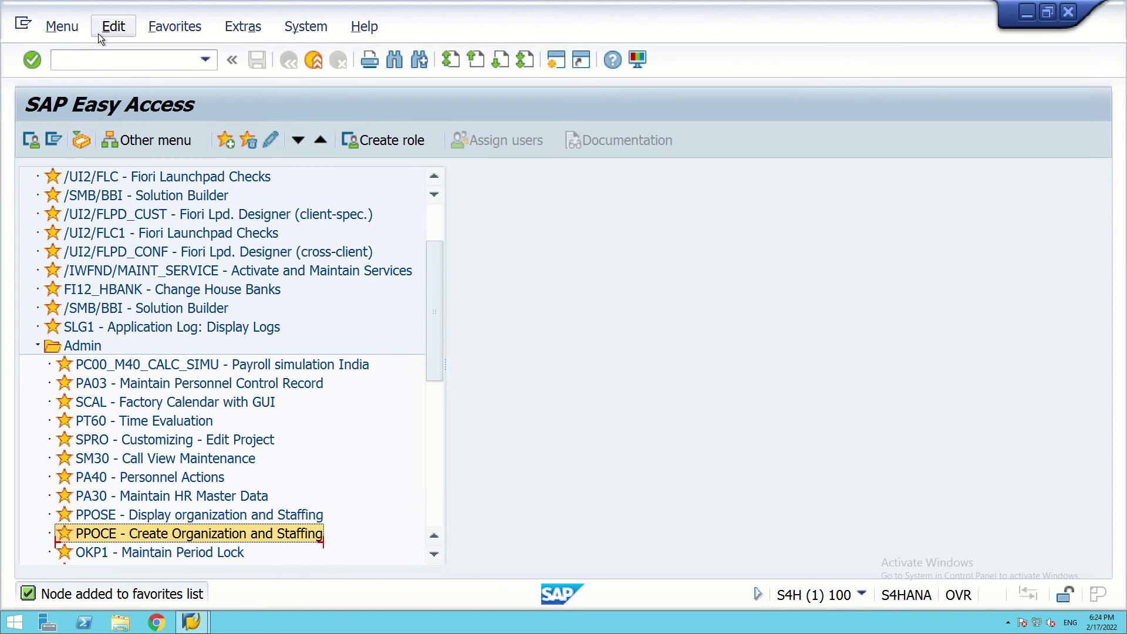
- Add transaction PO13 Maintain Position to the Admin favorites
click(173, 27)
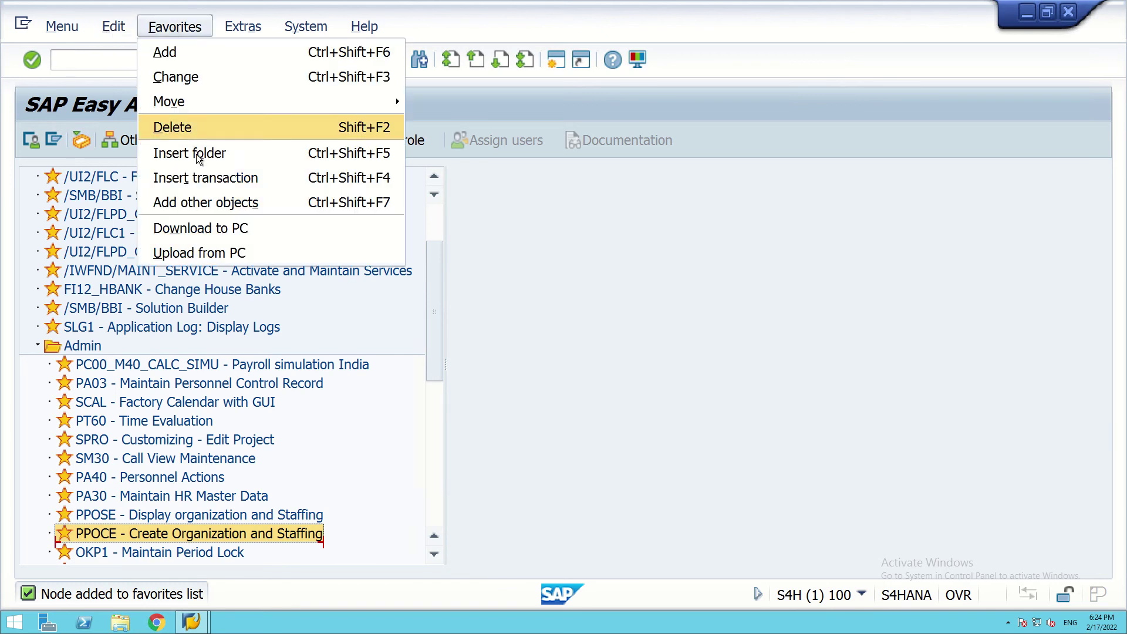
click(213, 183)
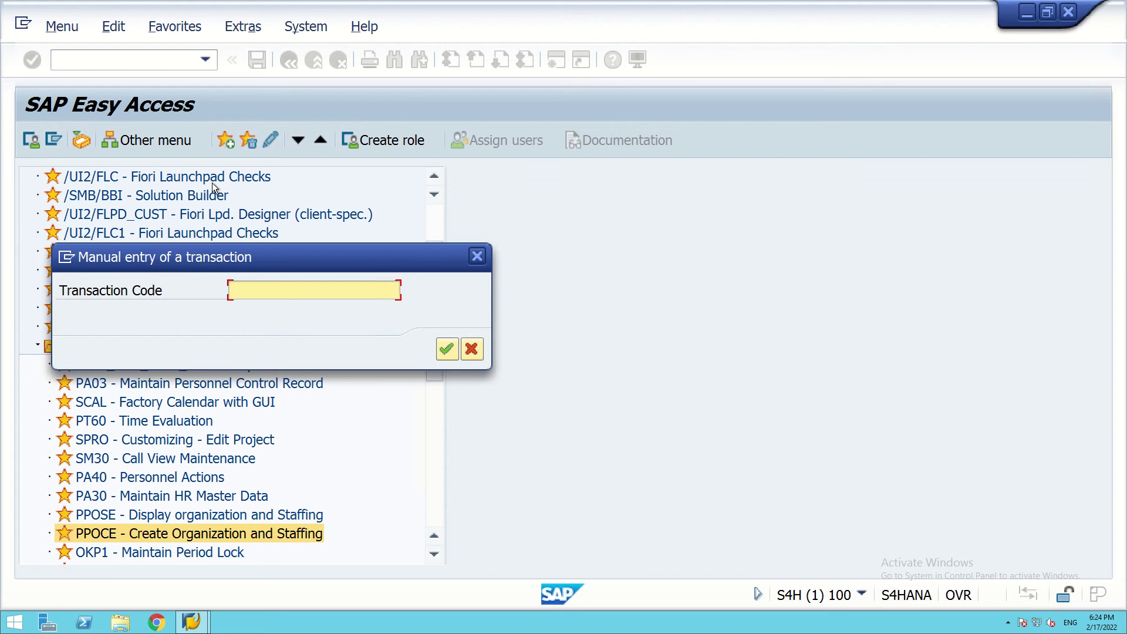
text(PO13)
click(444, 347)
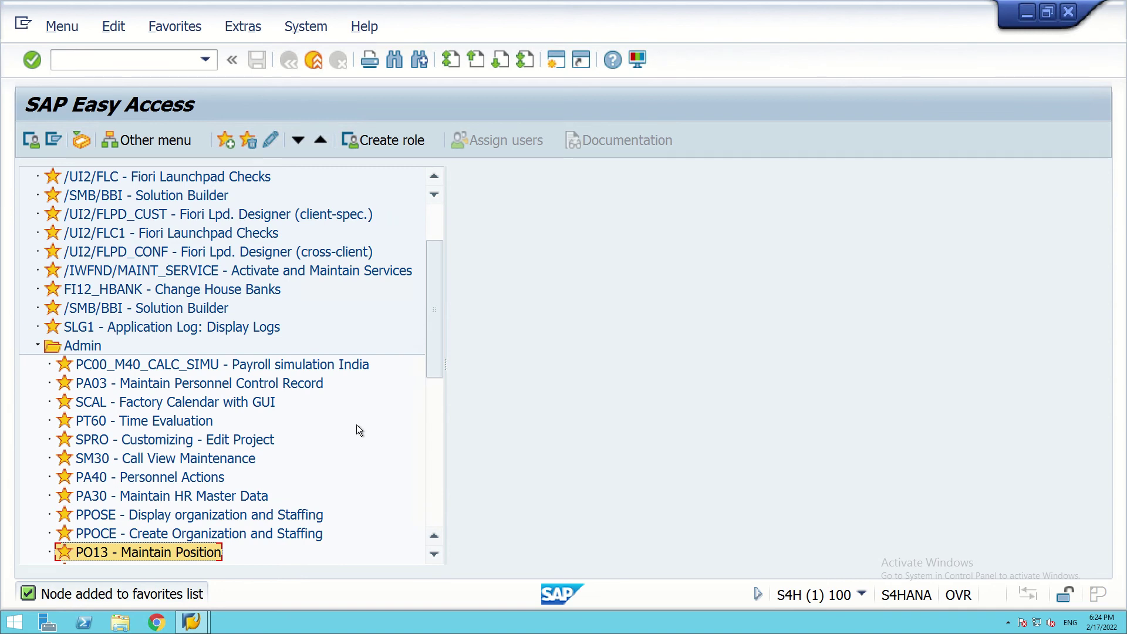
- Add transaction PO10 Maintain Organizational Unit to the Admin favorites
click(161, 28)
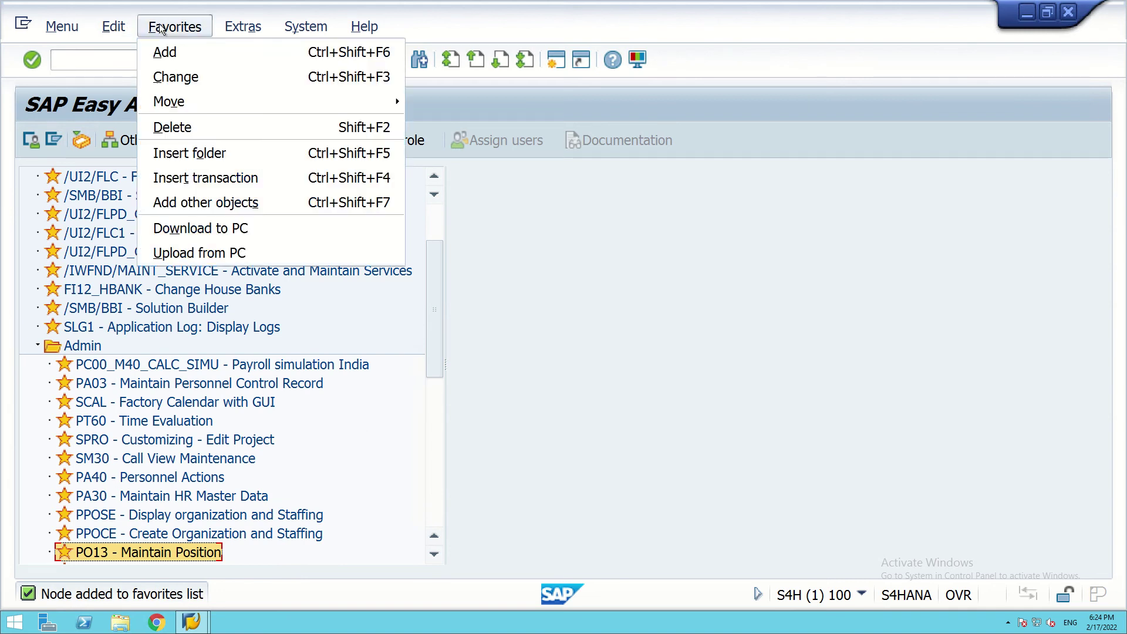
click(220, 175)
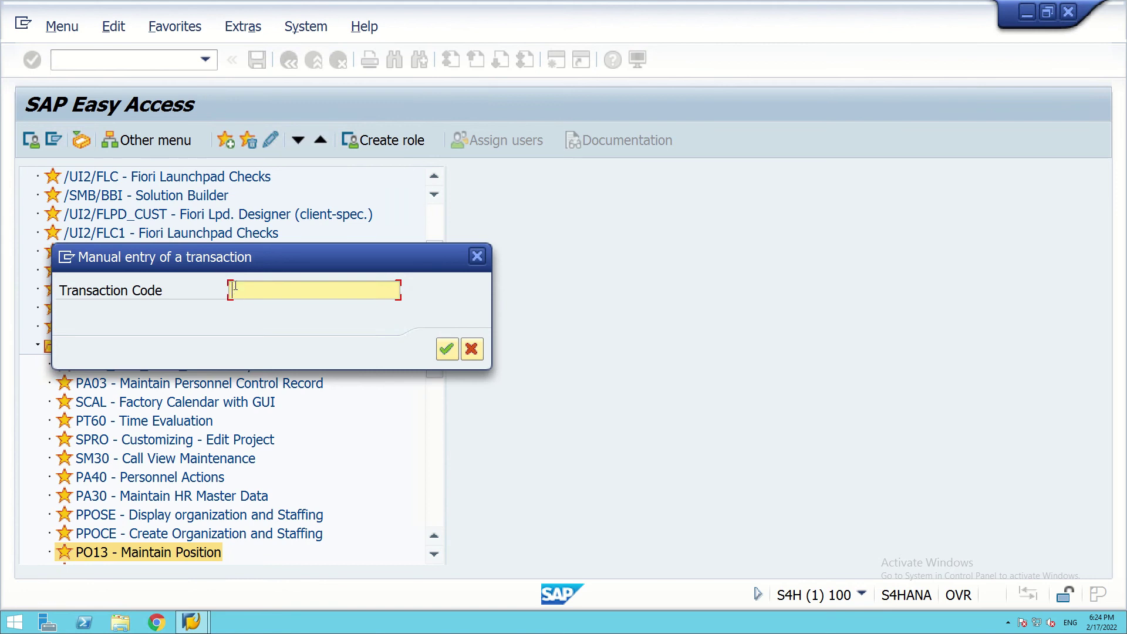
text(P)
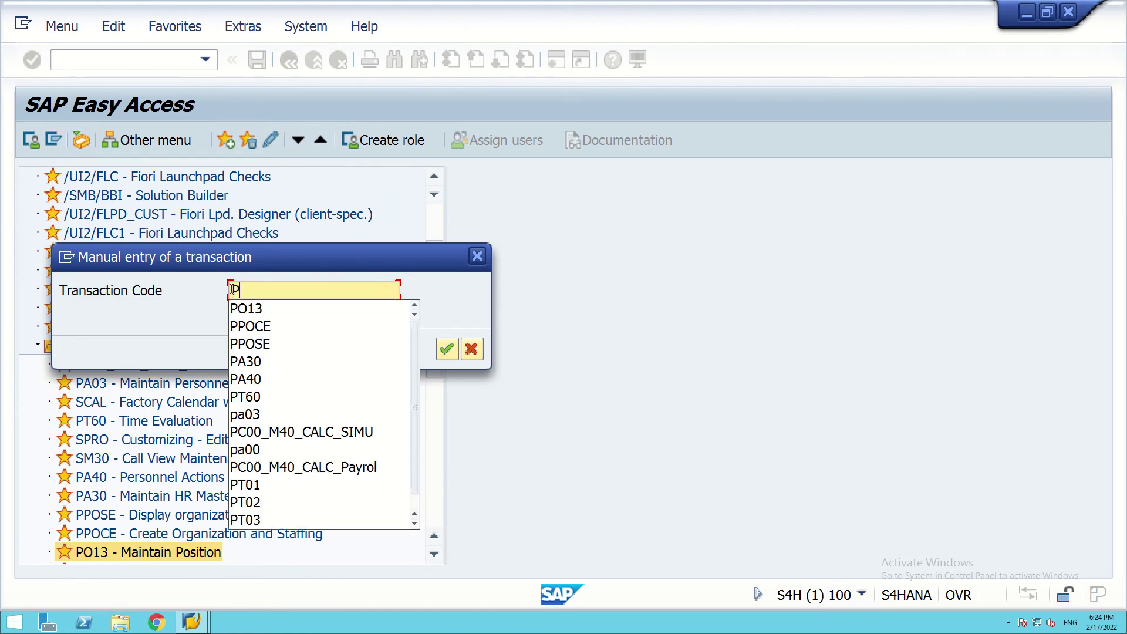
text(O)
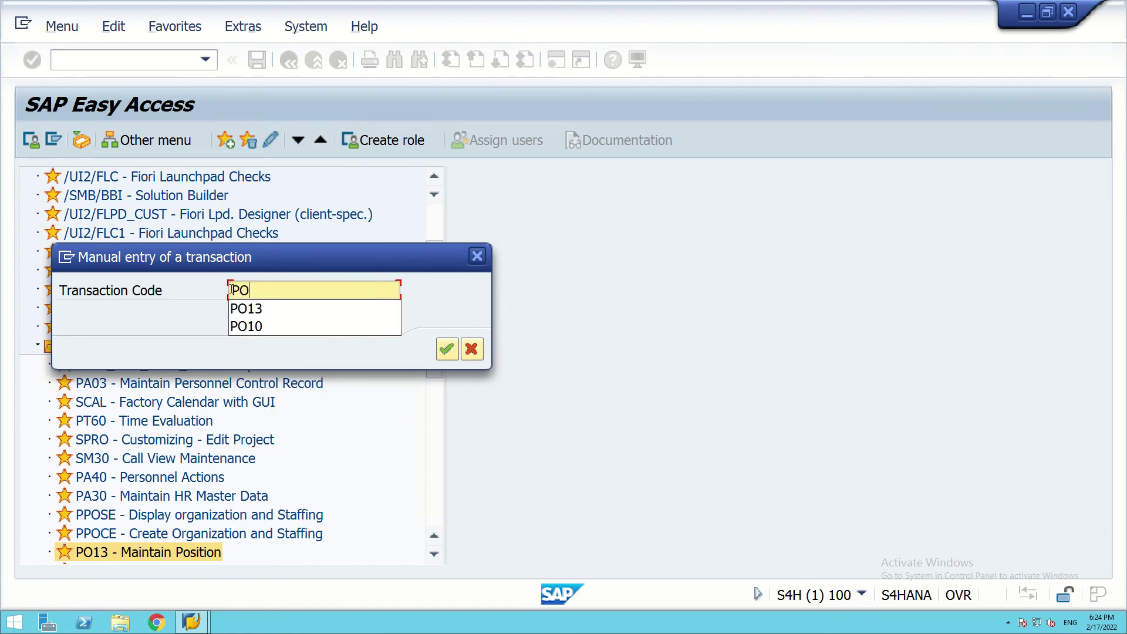
text(10)
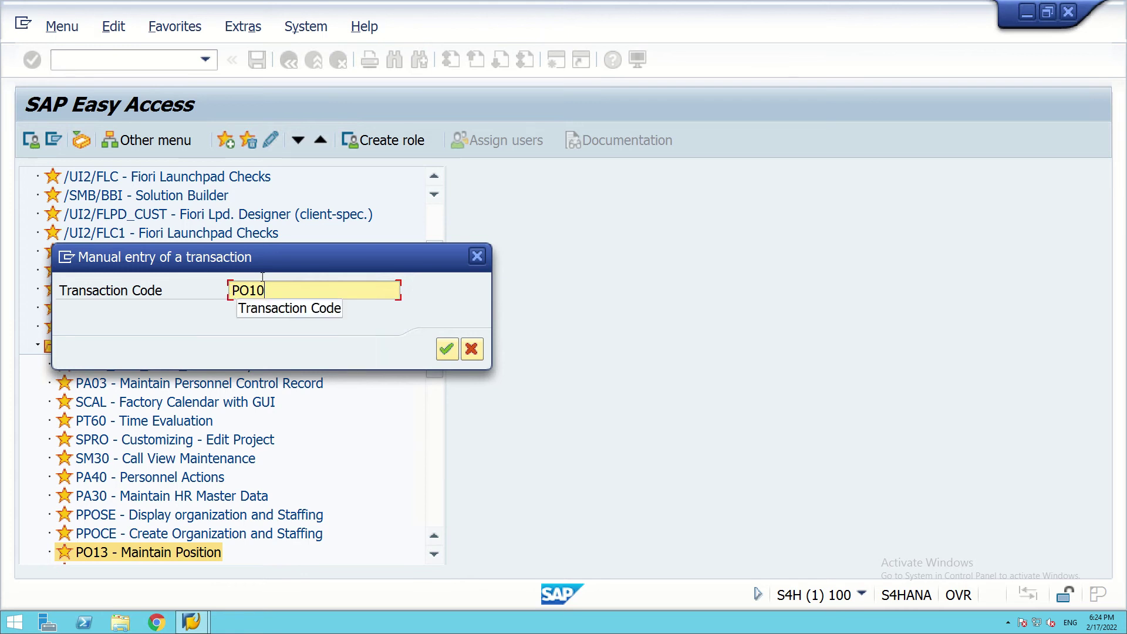
click(438, 350)
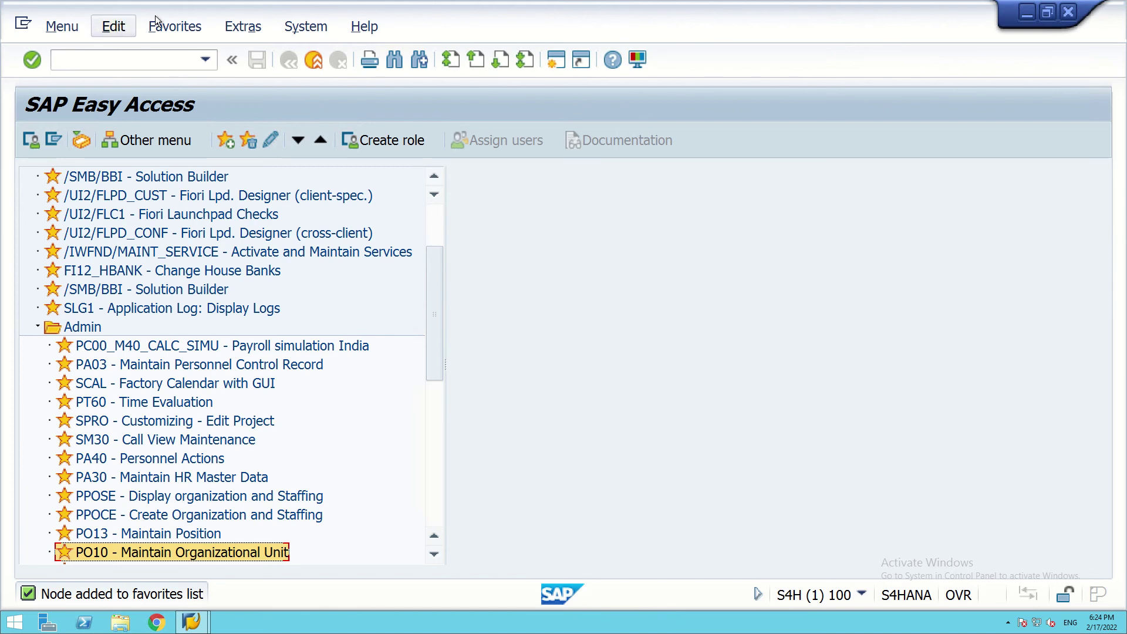
- Insert transaction code PPOME (Change Organization and Staffing) into the Admin favorites folder
click(167, 30)
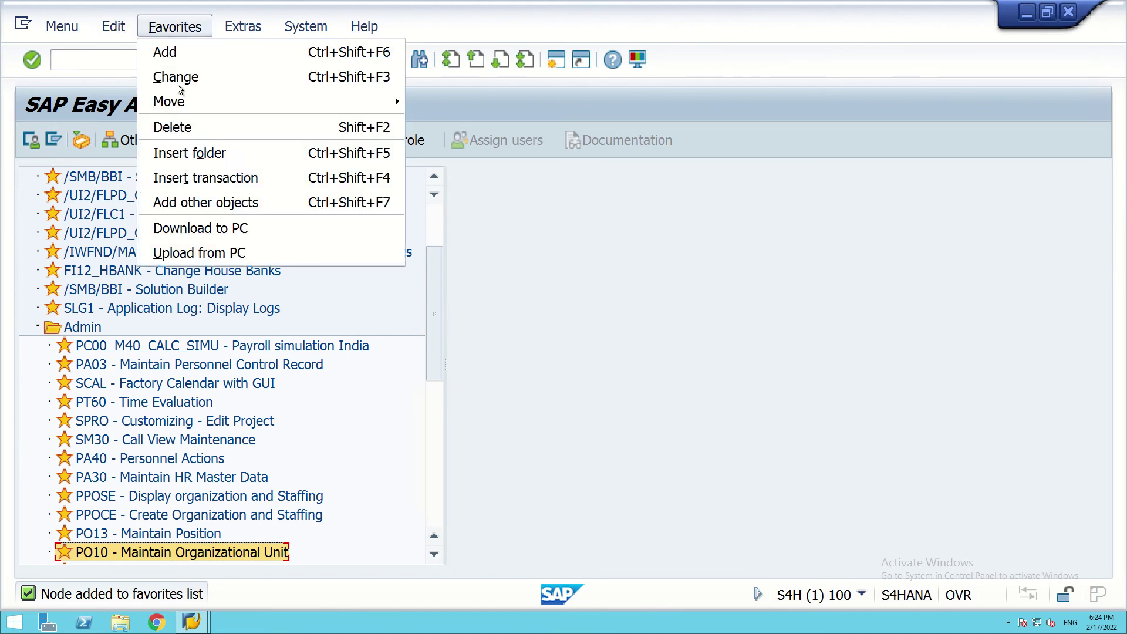
click(204, 177)
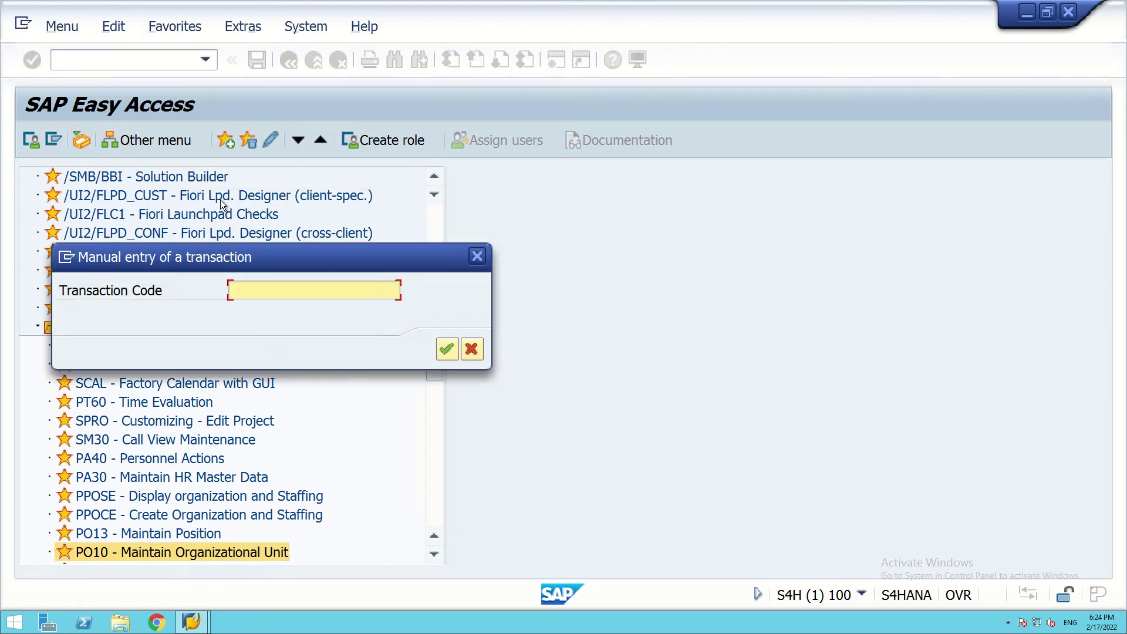
text(PPO)
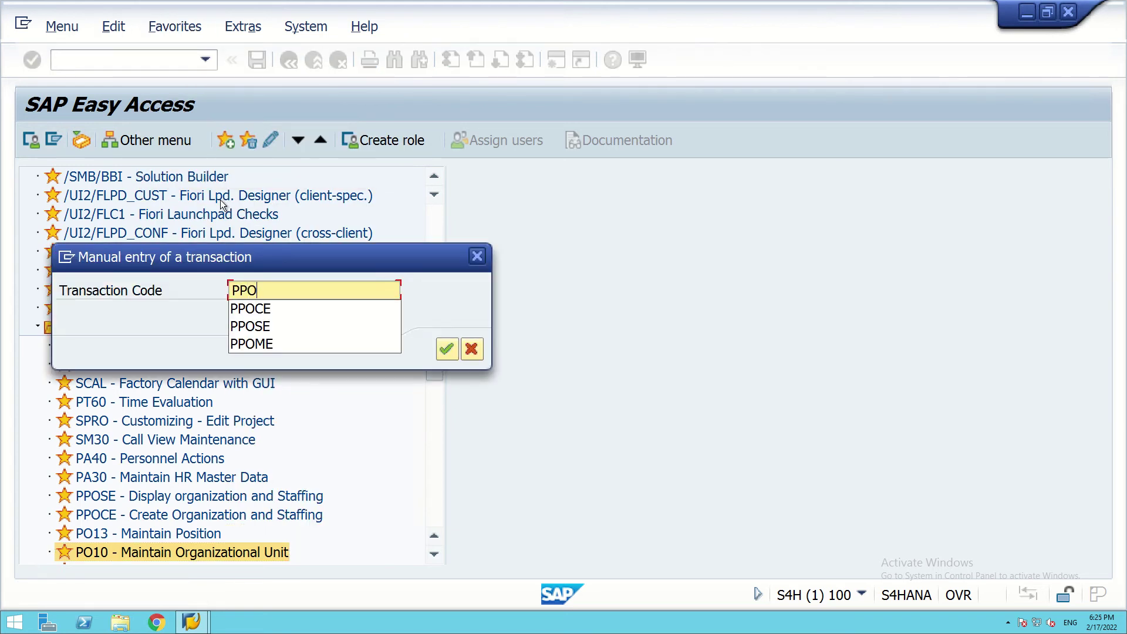
text(ME)
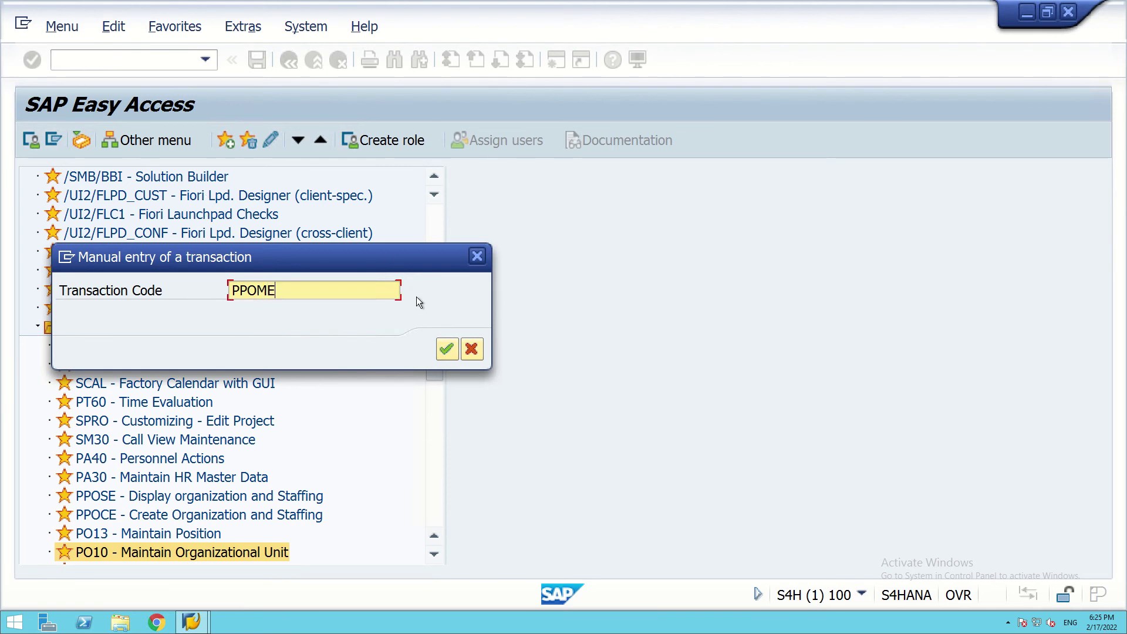
click(447, 349)
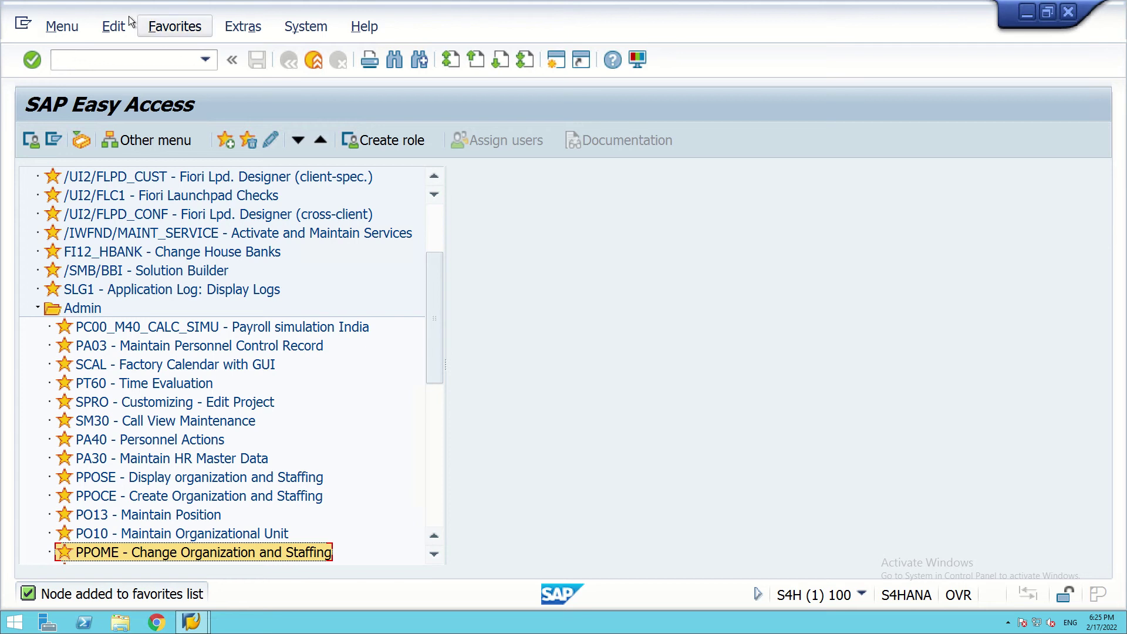
click(166, 30)
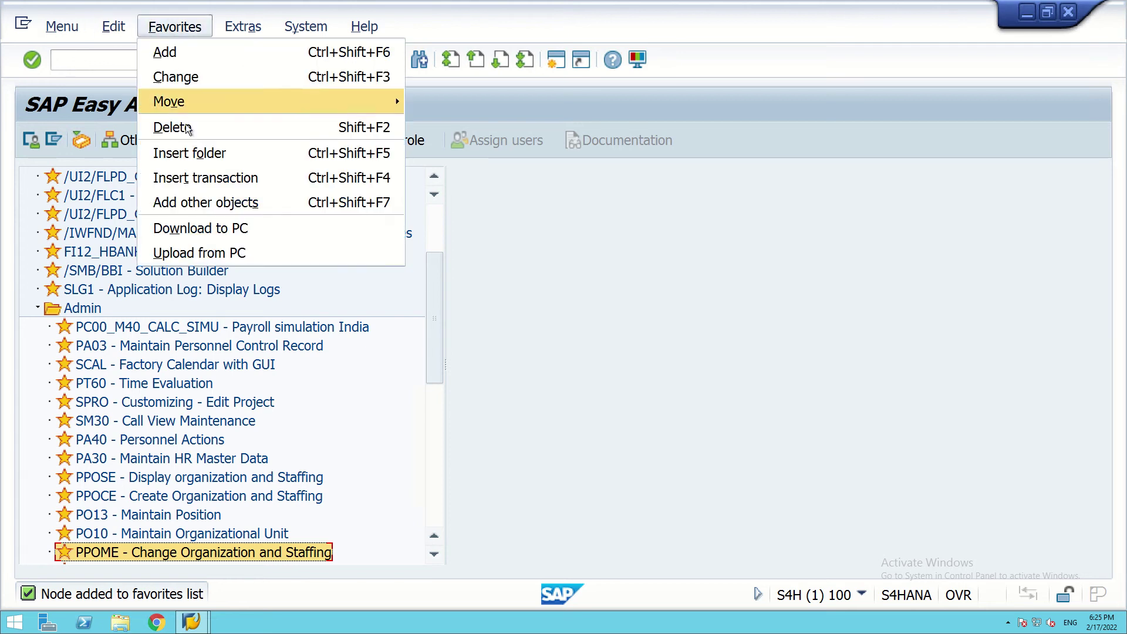
- Dismiss the accidental Create Folder dialog, then add transaction PT01 Create Work Schedule to Admin favorites
click(193, 154)
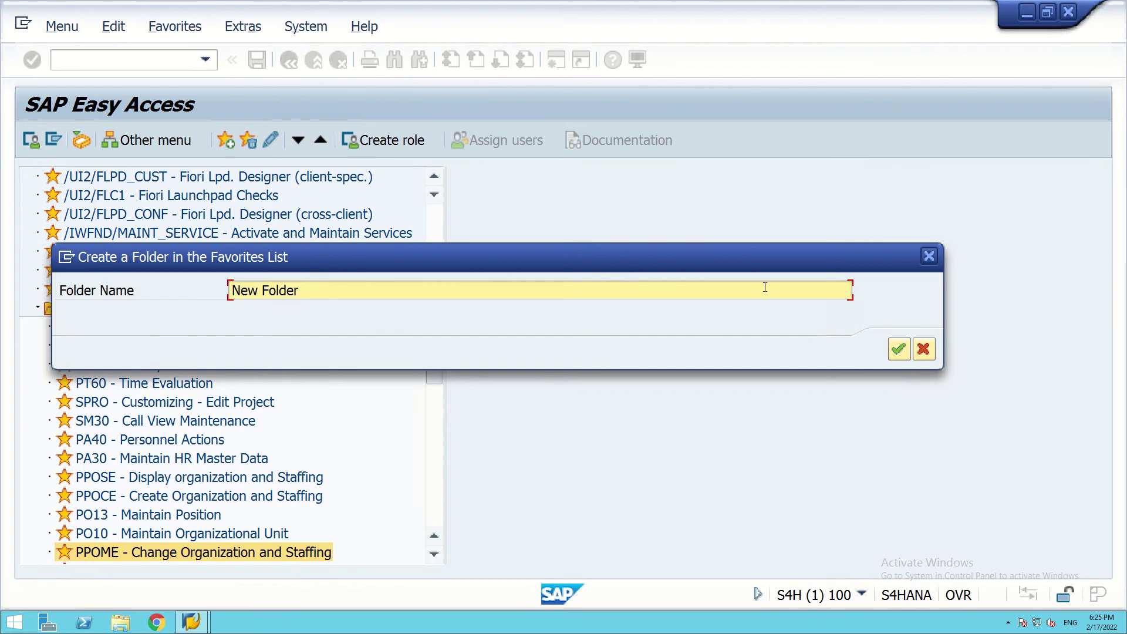
click(930, 259)
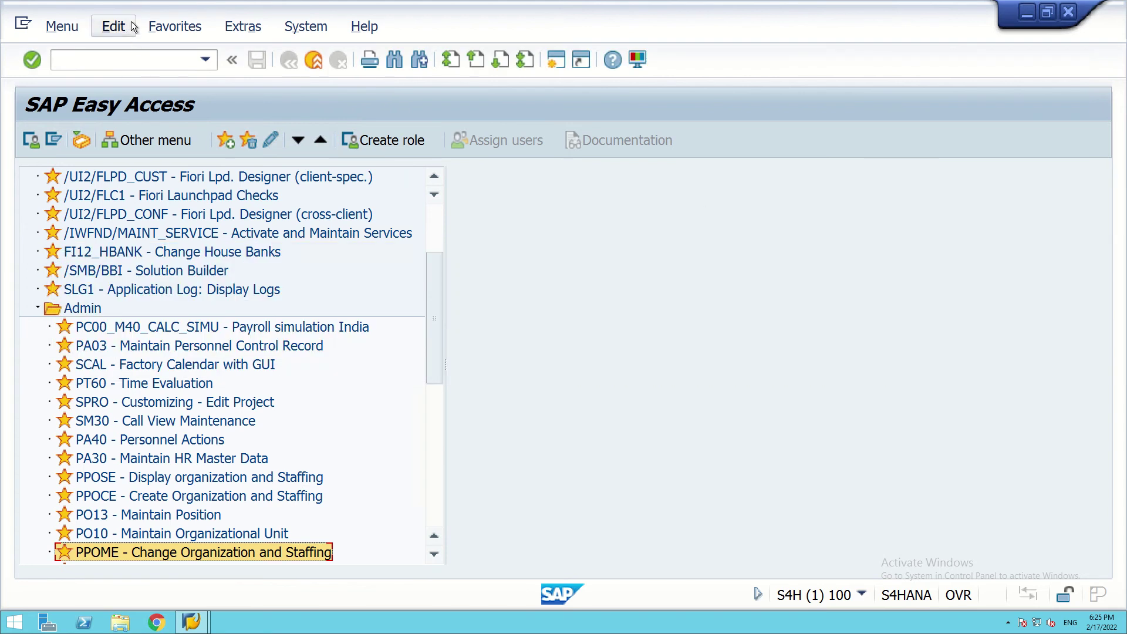
click(166, 27)
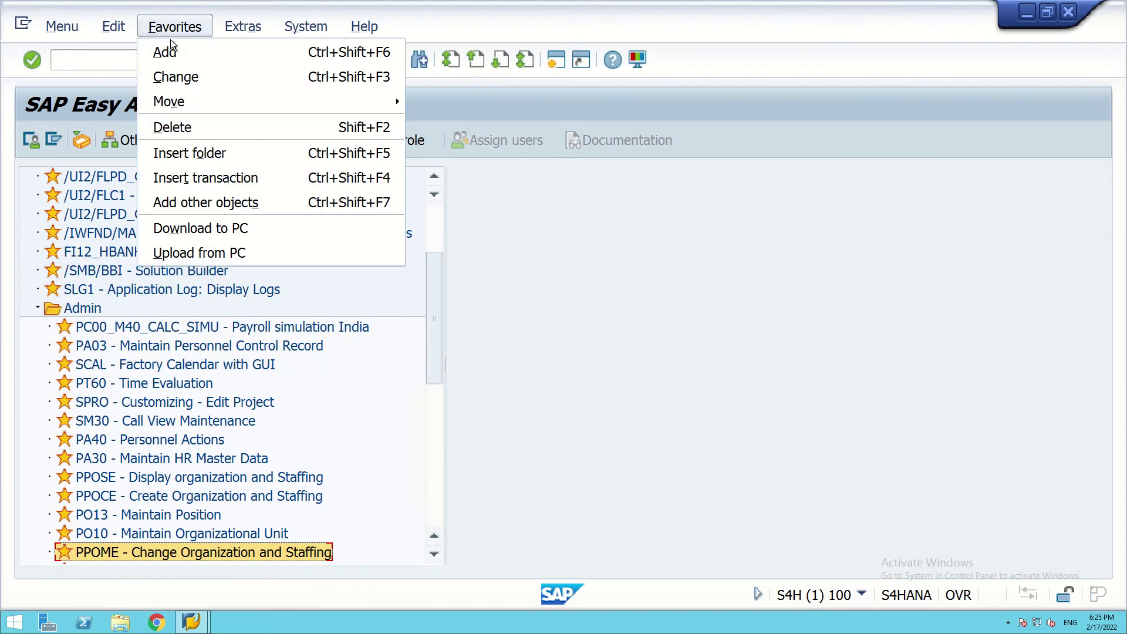
click(198, 179)
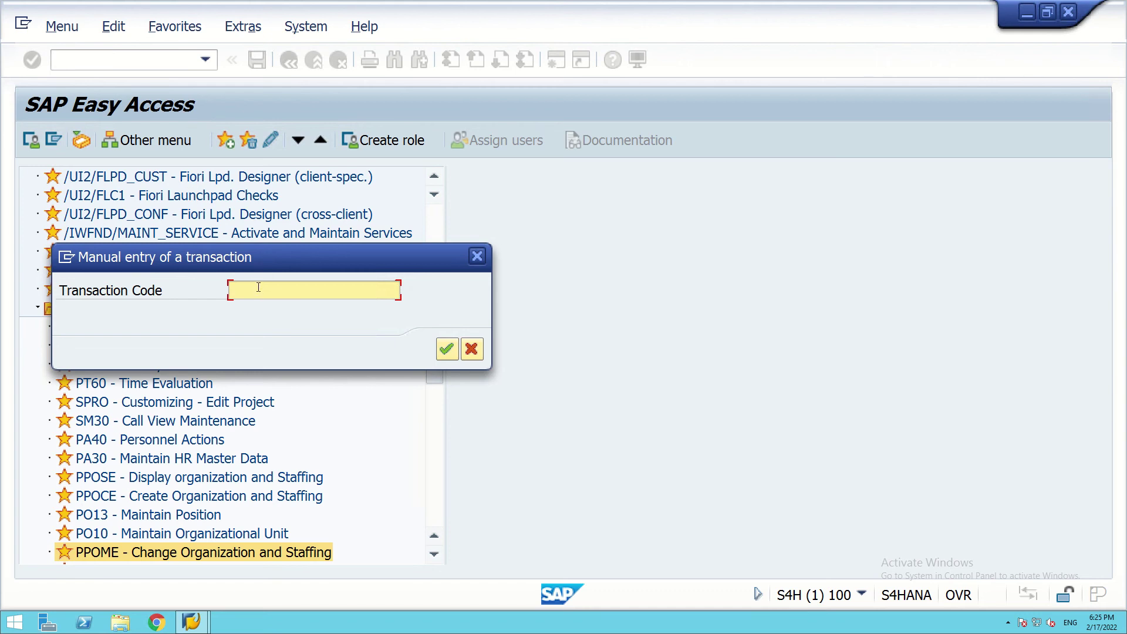
text(PT01)
click(445, 351)
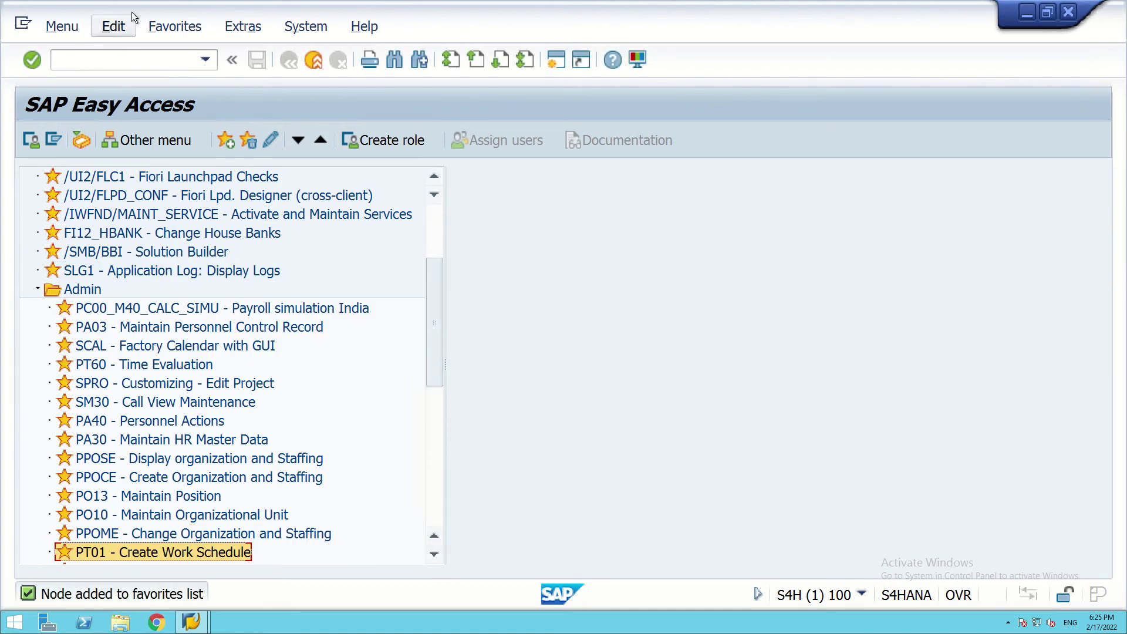
- Add transaction PT02 Change Work Schedule to the Admin favorites
click(175, 26)
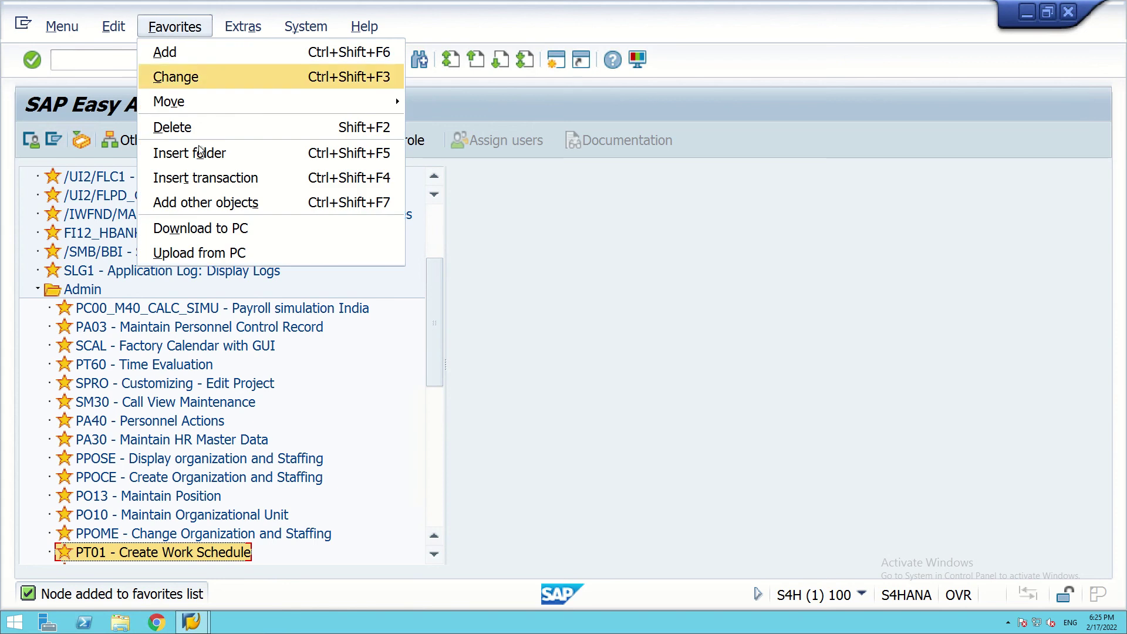
click(208, 178)
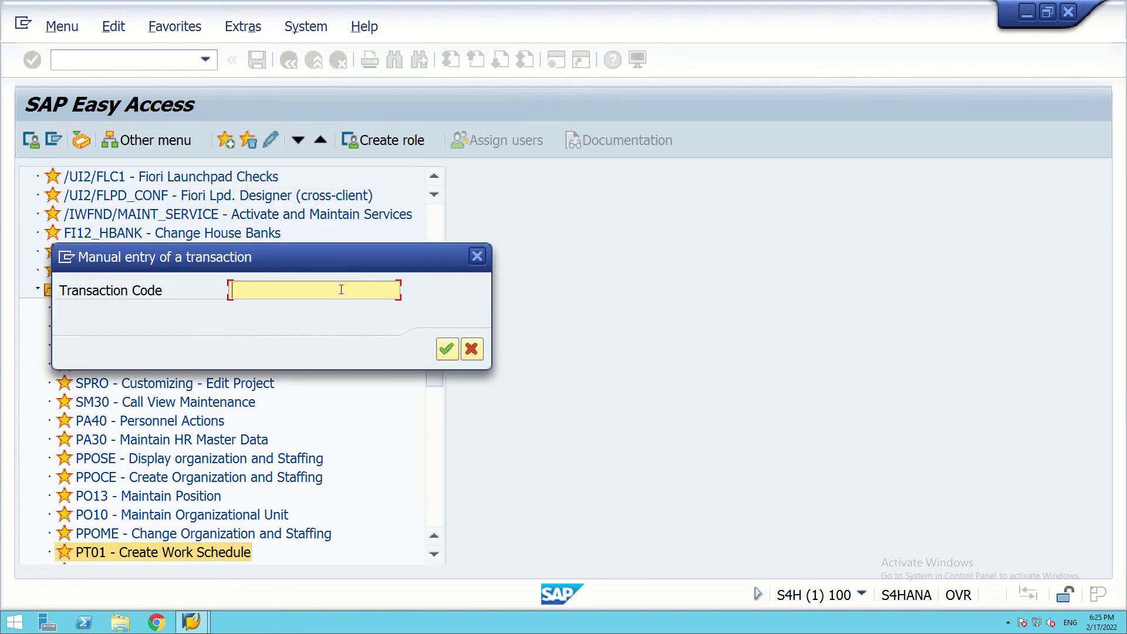
text(PT)
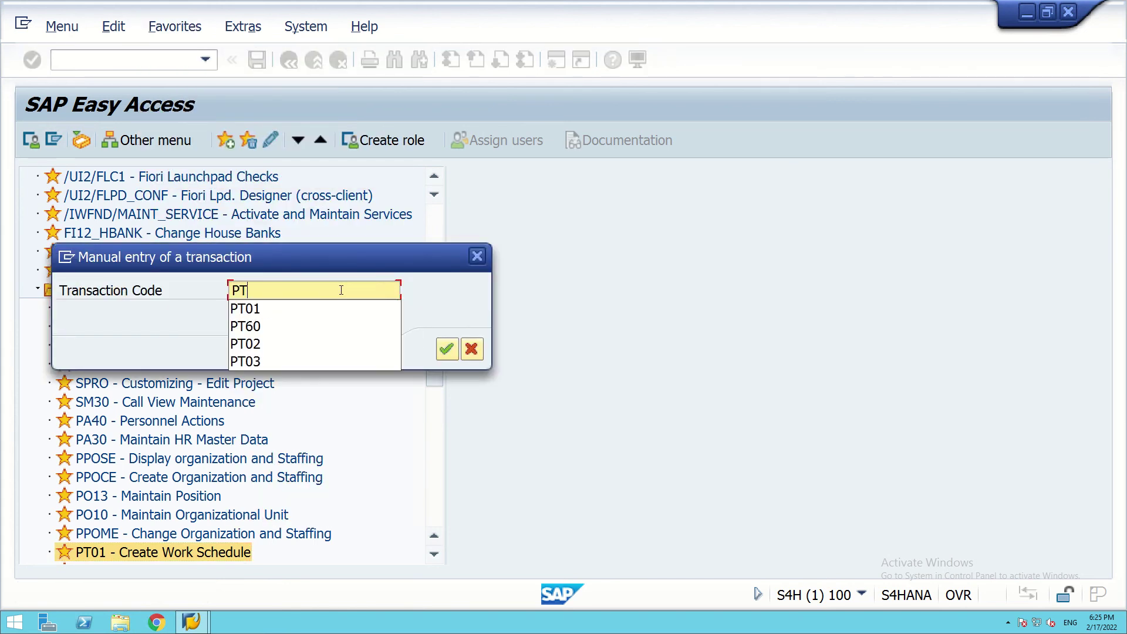
text(02)
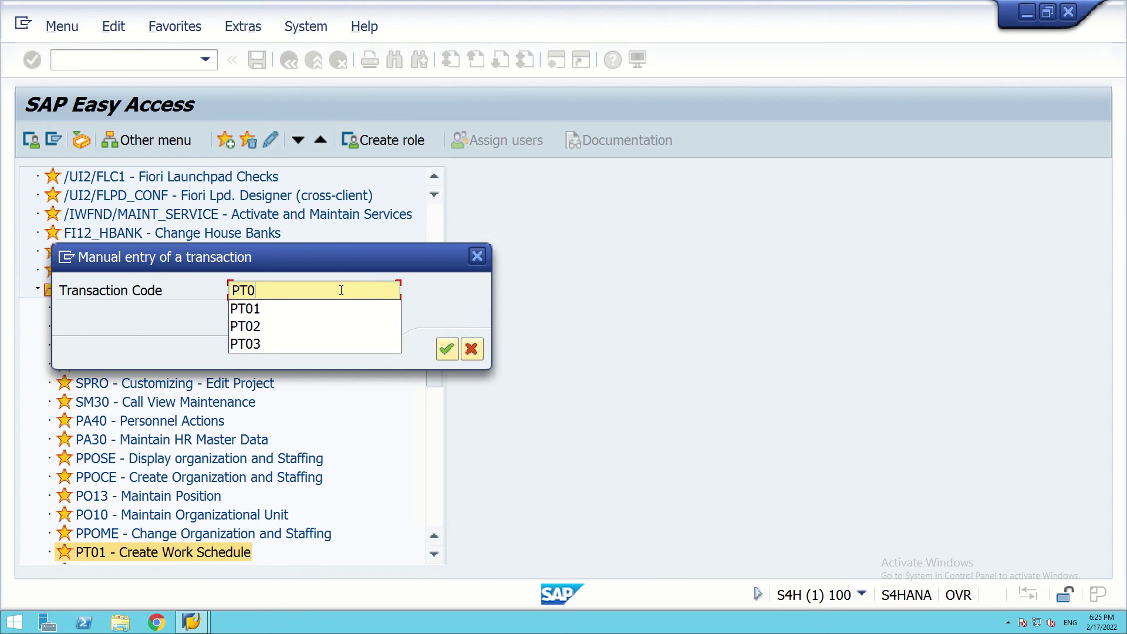
click(443, 354)
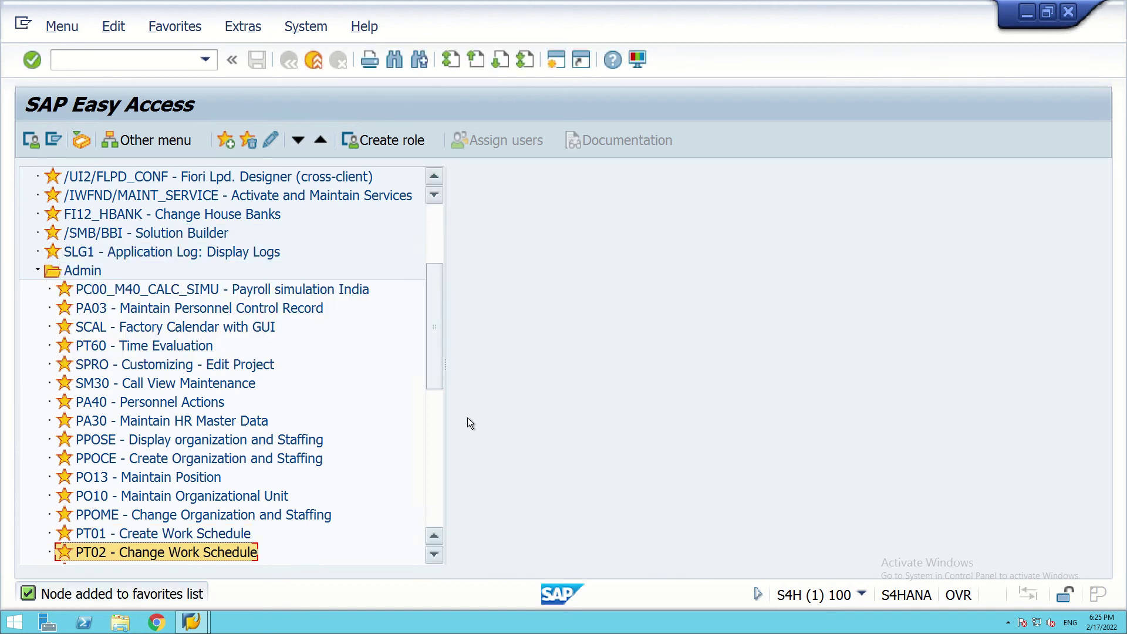
scroll(311, 514, down, 1)
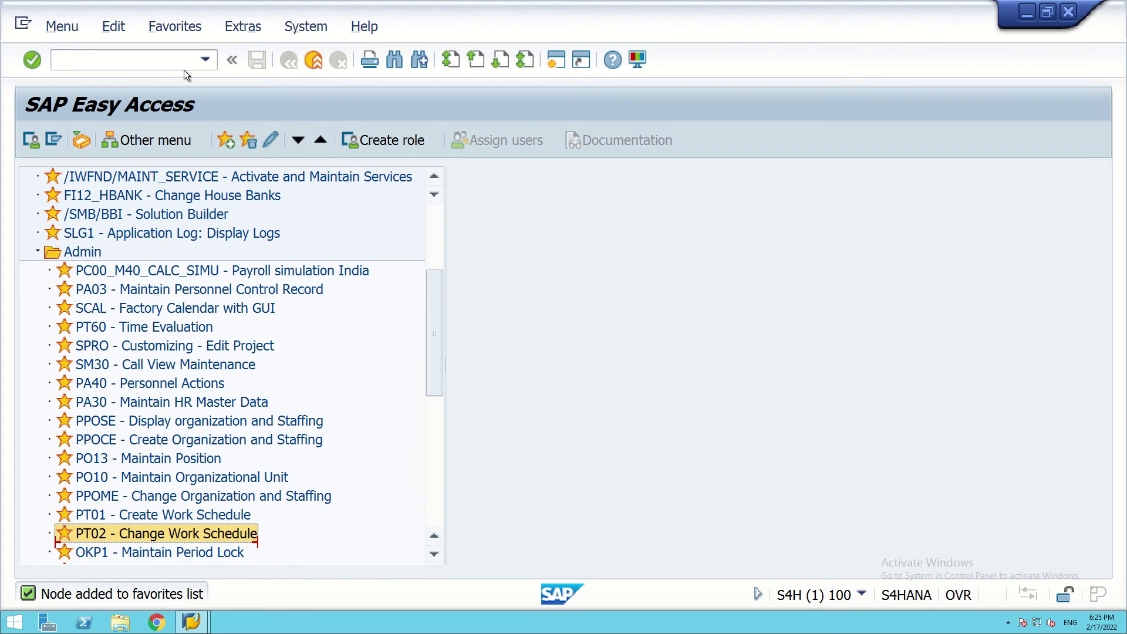
- Add transaction PT03 Display Work Schedule to the Admin favorites
click(170, 26)
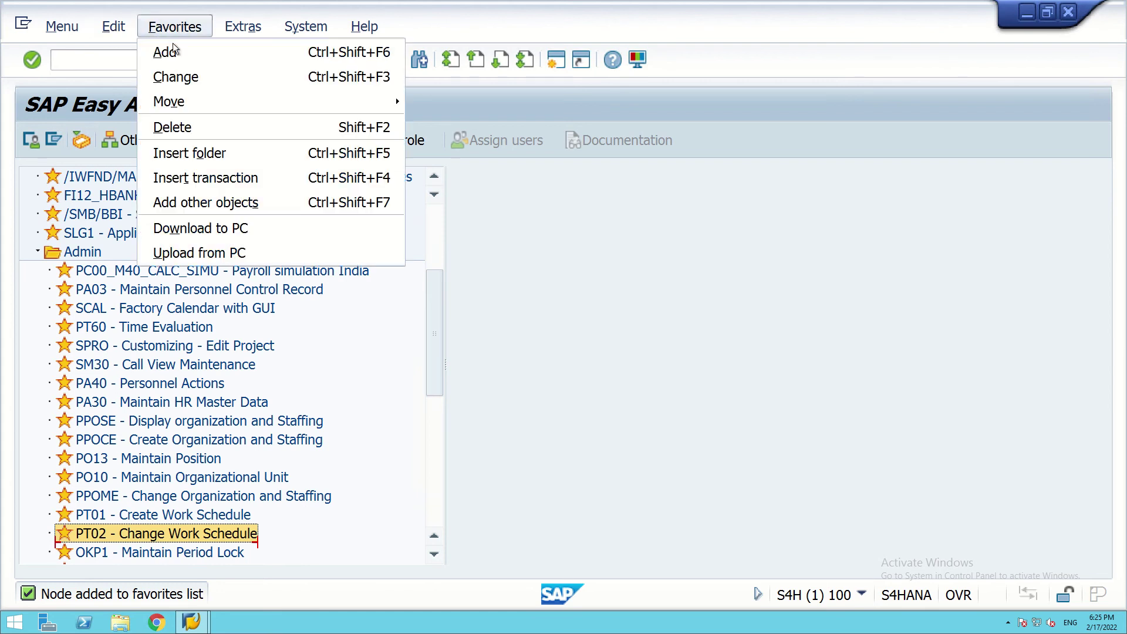
click(210, 178)
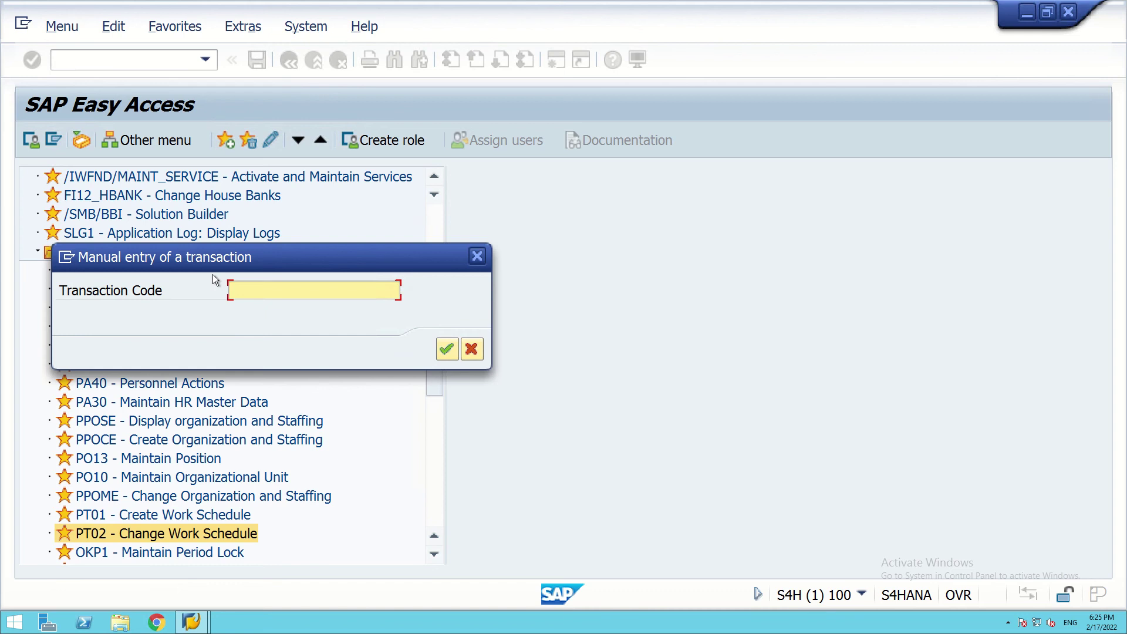
text(P)
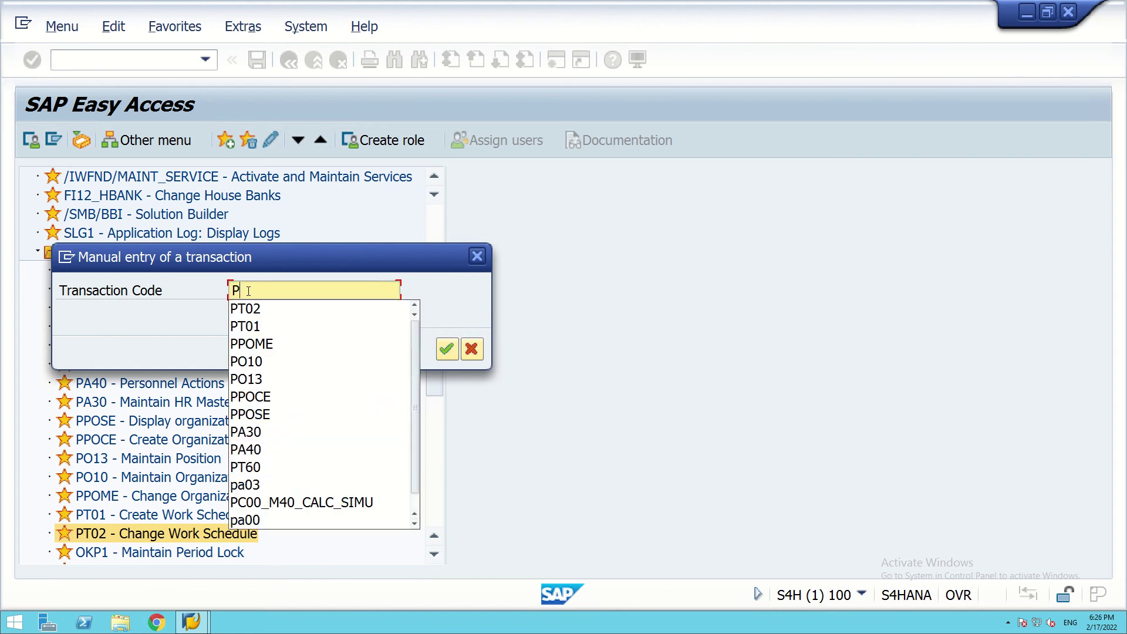
text(T0)
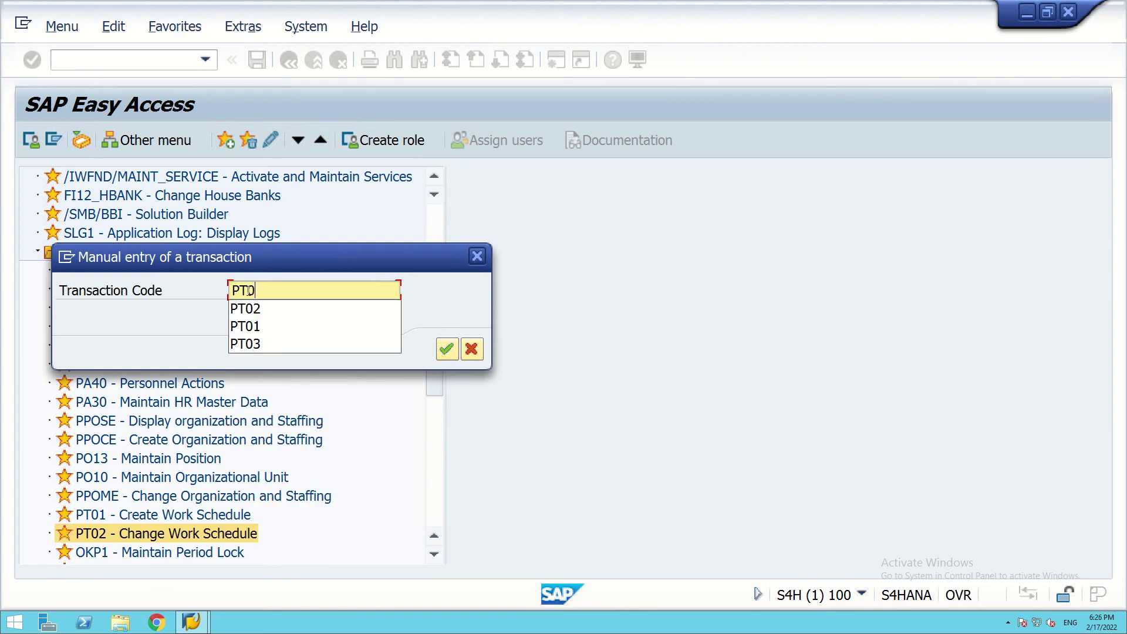
text(3)
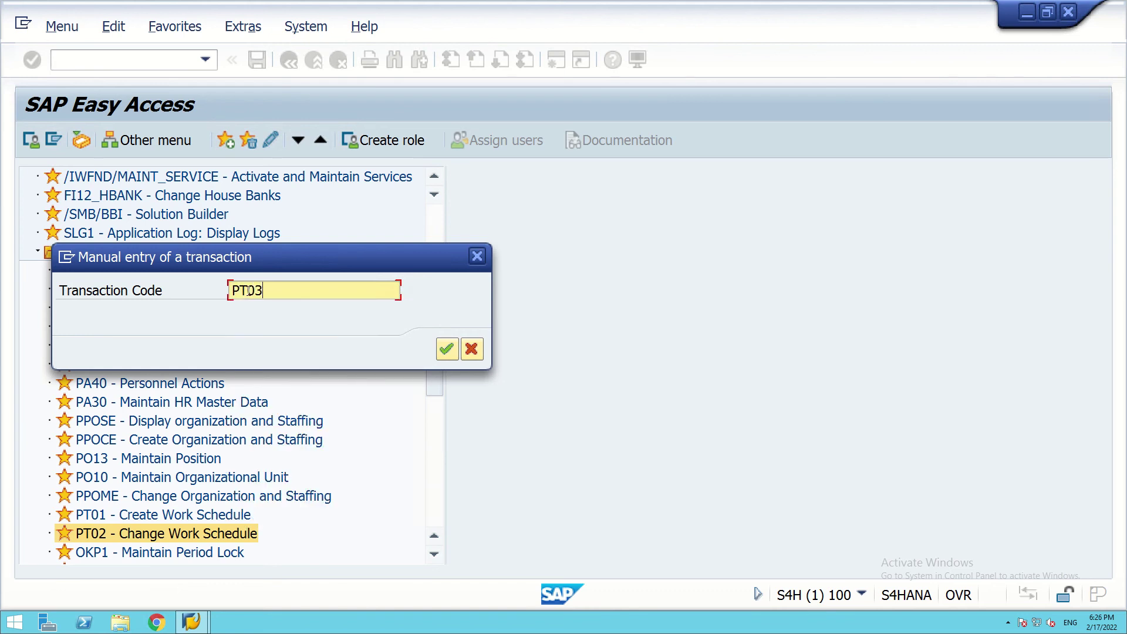
click(448, 349)
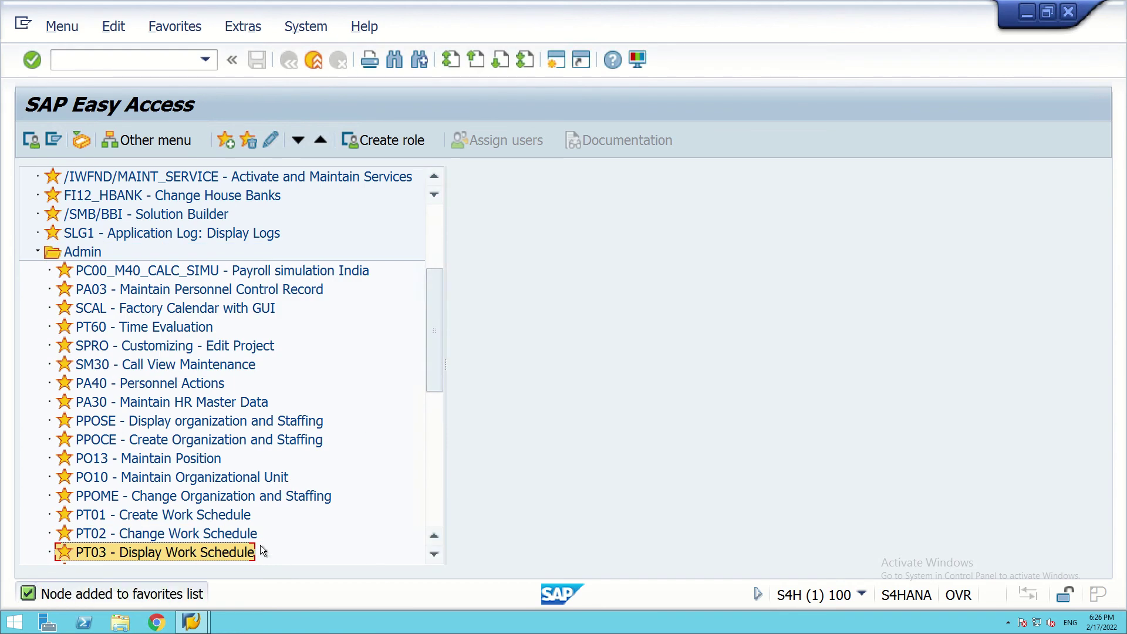
scroll(183, 552, down, 1)
scroll(237, 535, down, 1)
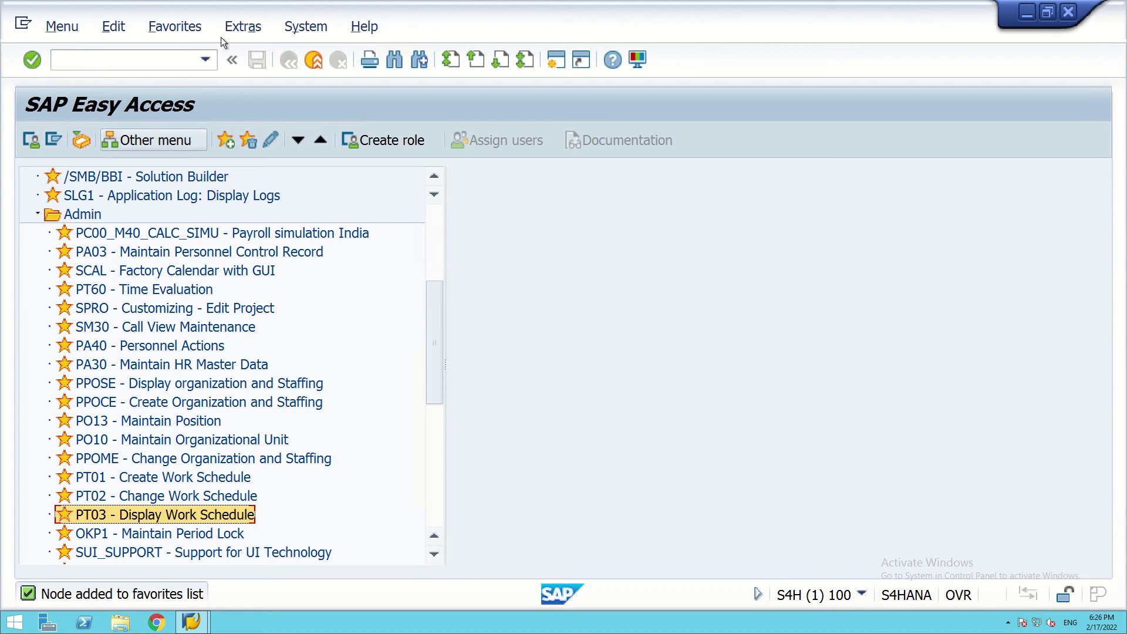
- Insert a new favorites folder named PY-PAYROLL among the Admin favorites
click(176, 26)
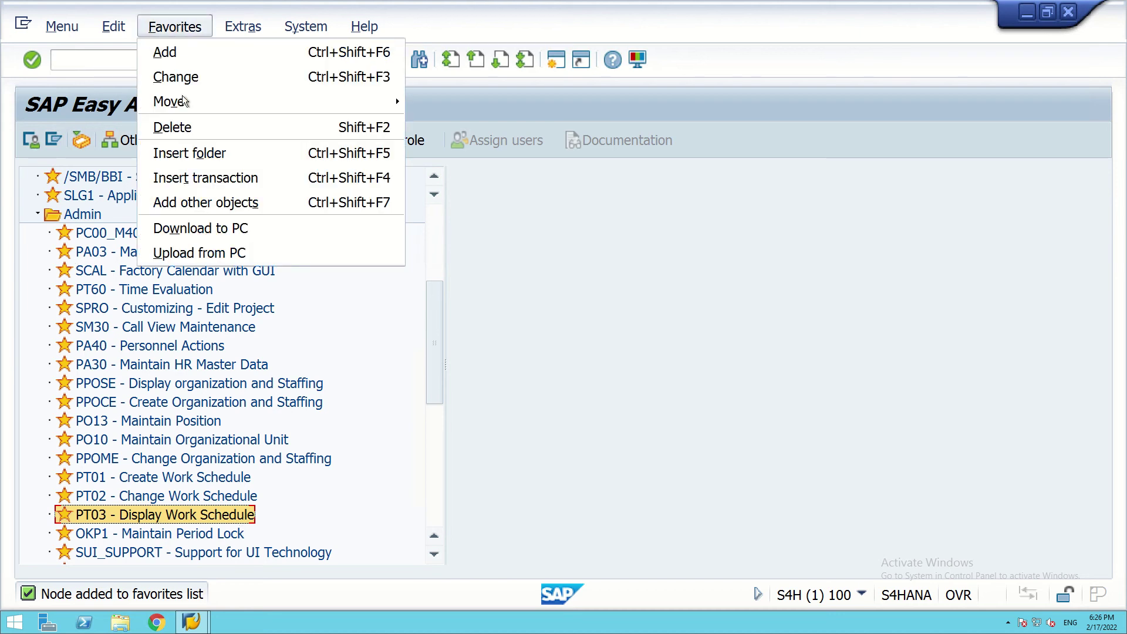
click(190, 153)
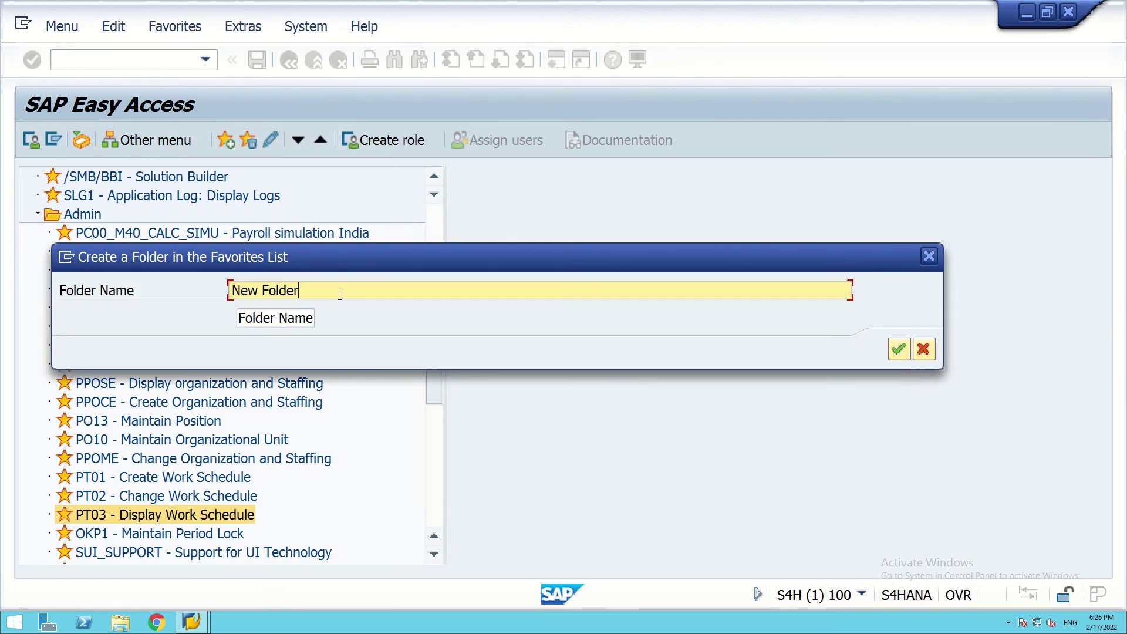
key(BackSpace)
key(BackSpace)
key(BackSpace)
key(BackSpace)
key(BackSpace)
key(BackSpace)
key(BackSpace)
key(BackSpace)
key(BackSpace)
key(BackSpace)
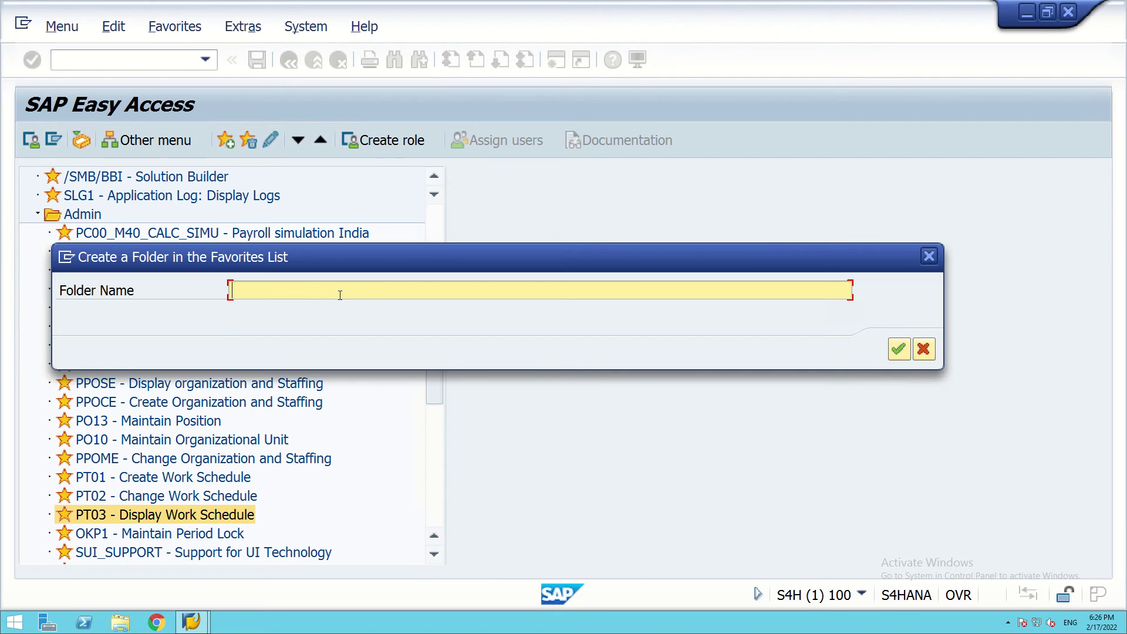
text(py)
key(BackSpace)
key(BackSpace)
text(PY-PAYROLL)
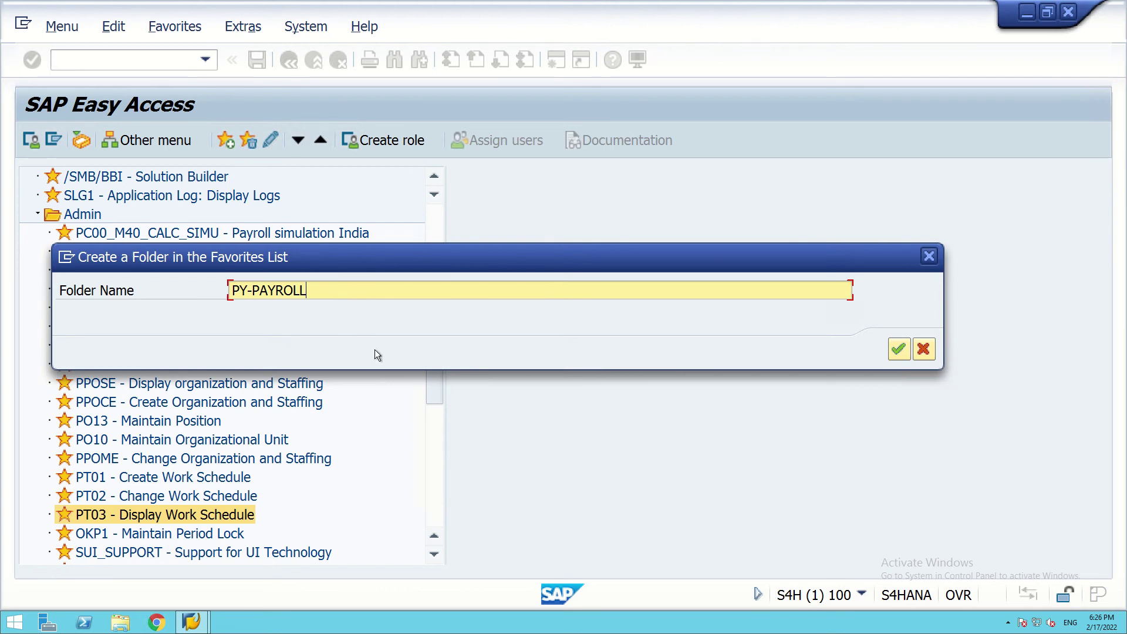
click(901, 349)
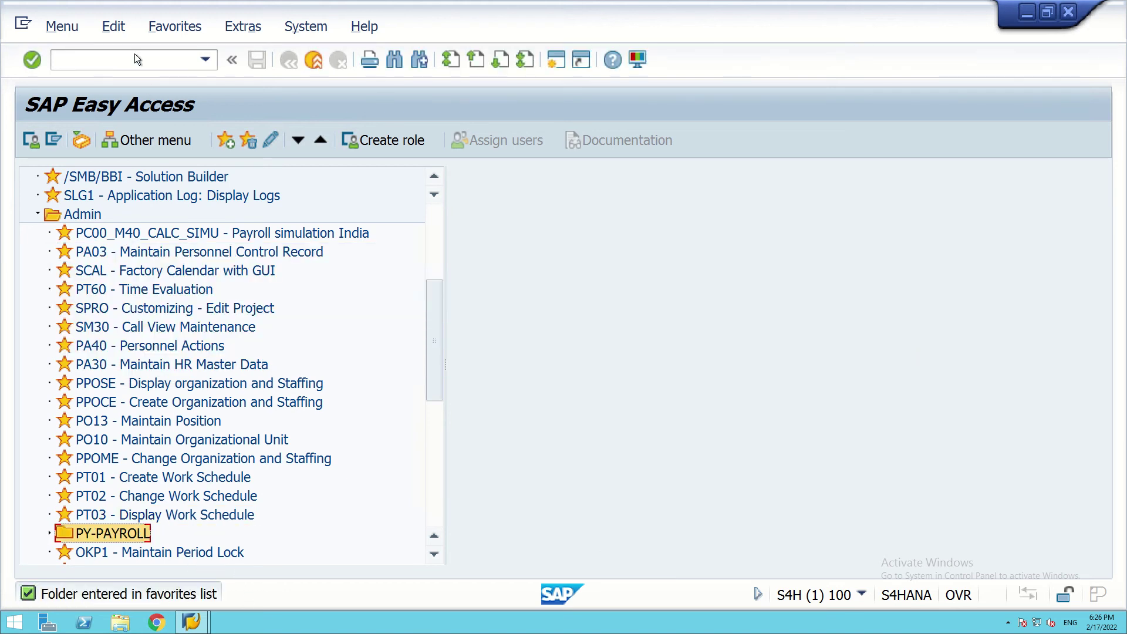
- Insert a TM-TIME MANAGEMENT folder under PY-PAYROLL, then collapse PY-PAYROLL
click(164, 29)
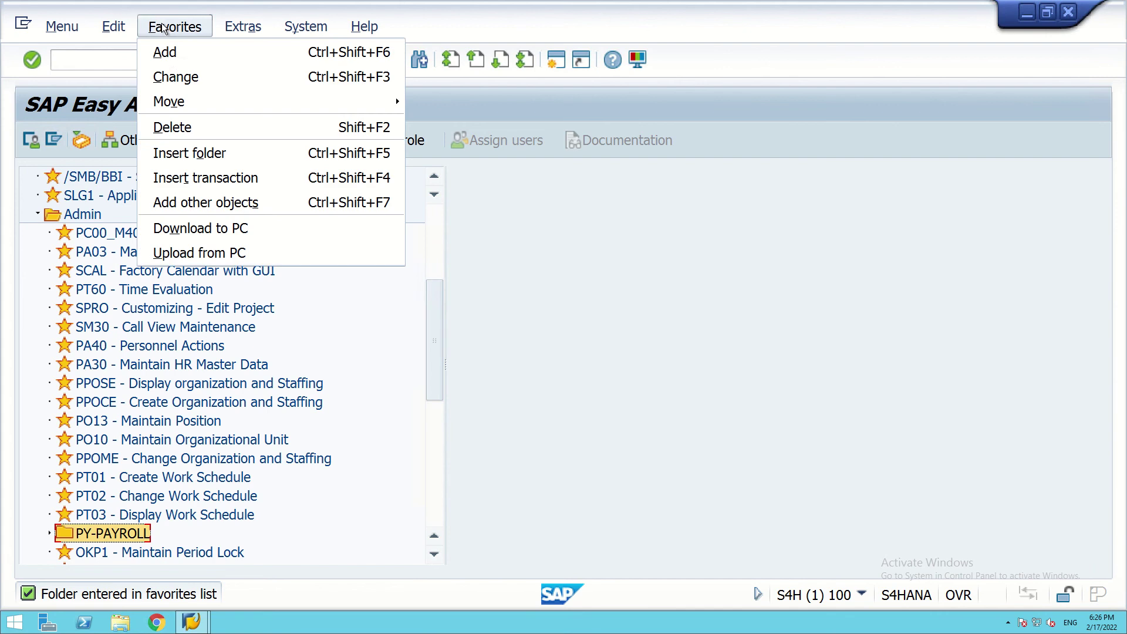
click(196, 154)
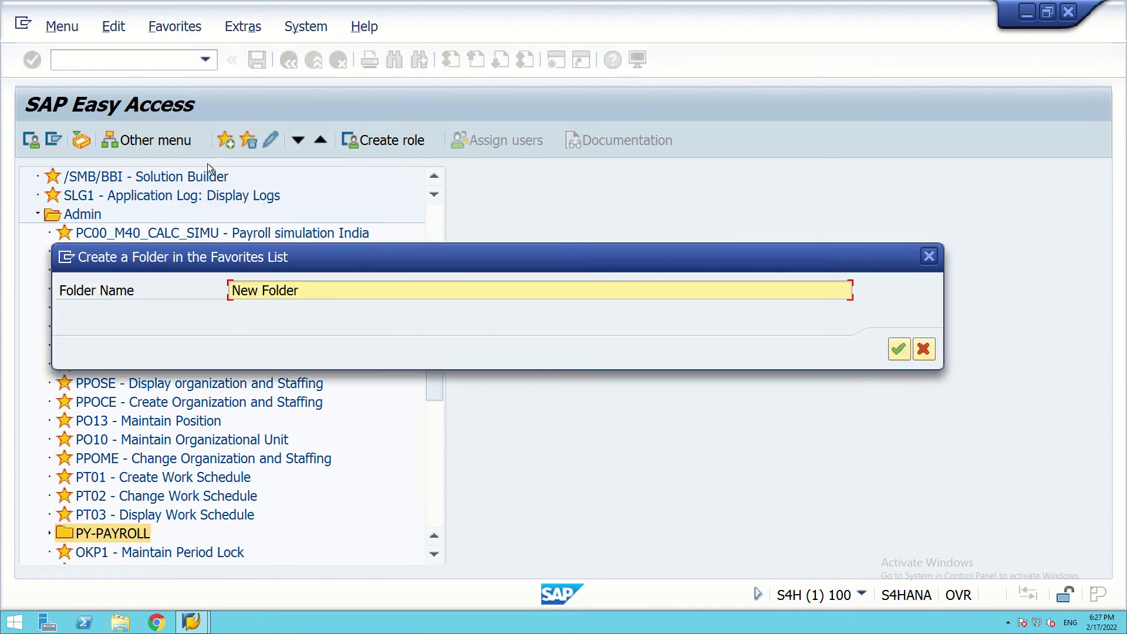
click(311, 291)
key(BackSpace)
key(BackSpace)
key(BackSpace)
key(BackSpace)
key(BackSpace)
key(BackSpace)
key(BackSpace)
key(BackSpace)
key(BackSpace)
key(BackSpace)
text(TM-TIME MA)
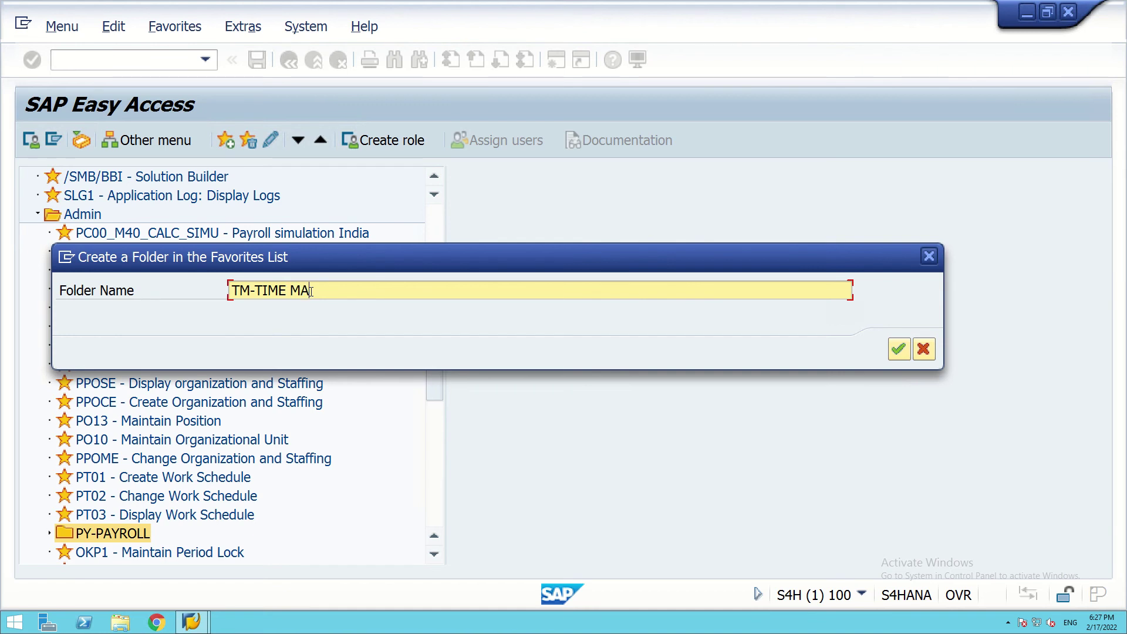
text(NAGEMENT)
click(898, 351)
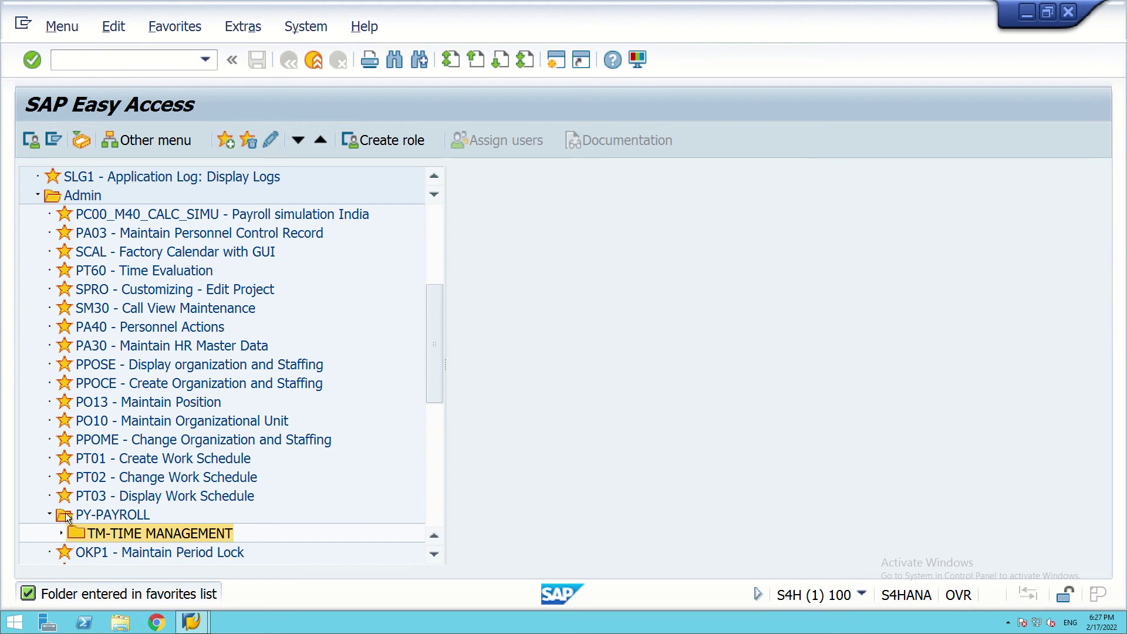
double_click(97, 514)
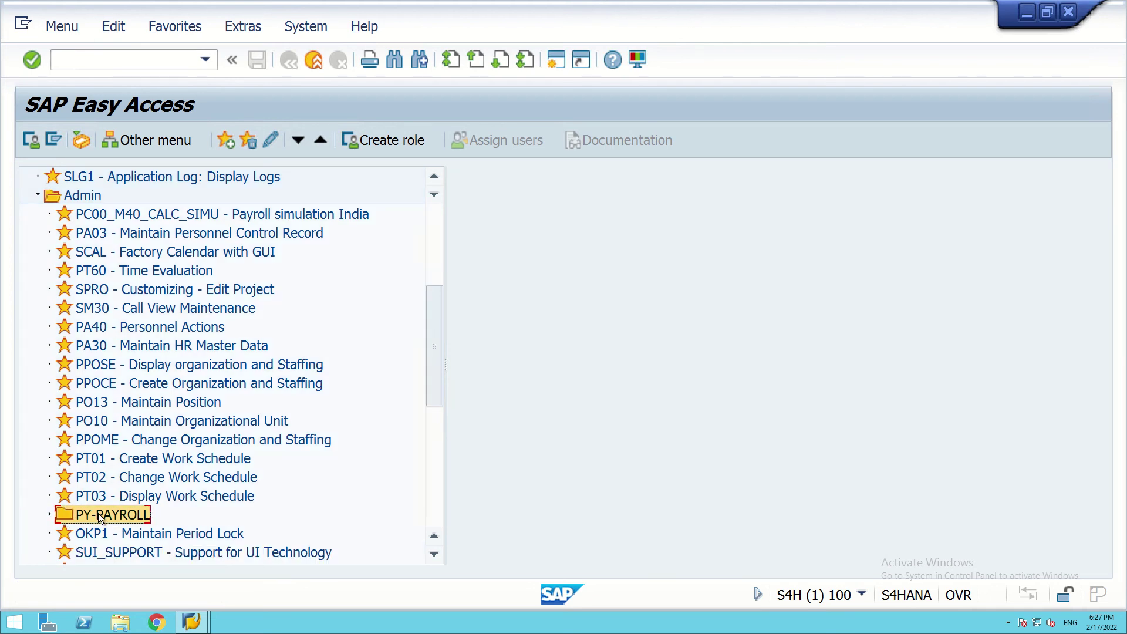
- Delete the misplaced TM-TIME MANAGEMENT folder from inside PY-PAYROLL
double_click(97, 514)
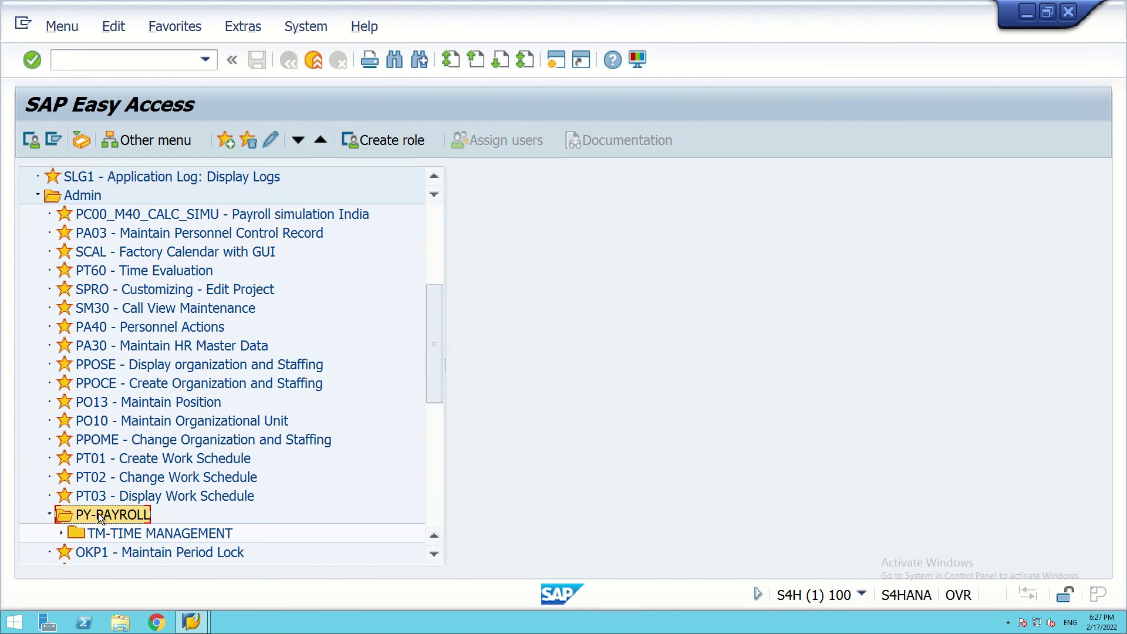
right_click(94, 531)
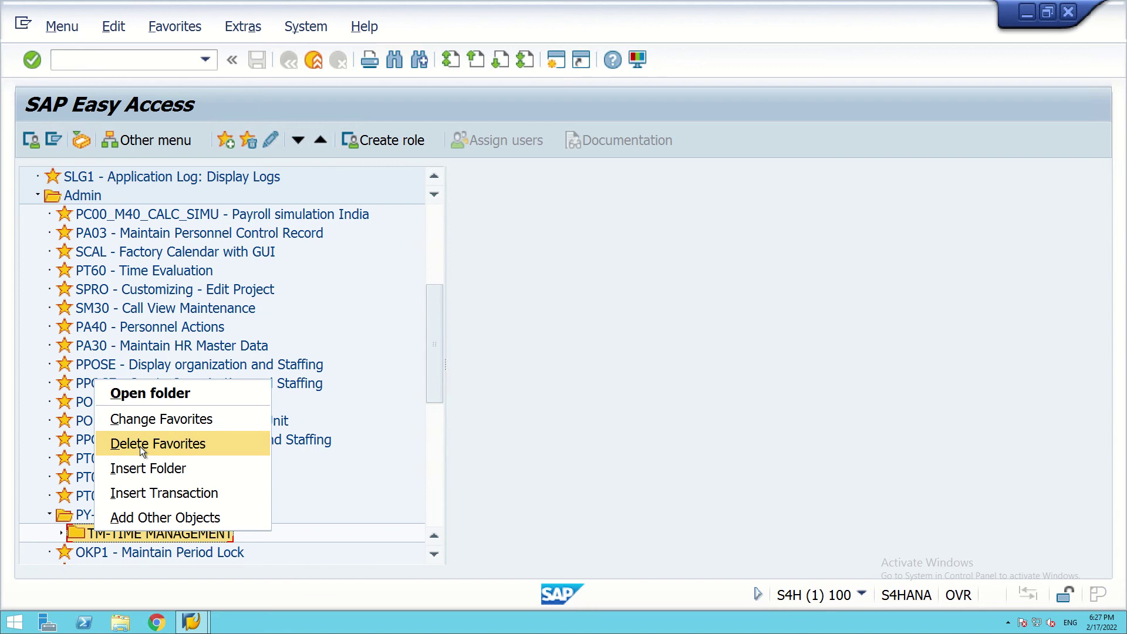
click(140, 447)
- With PT03 selected, recreate the TM-TIME MANAGEMENT folder directly in Admin
click(118, 497)
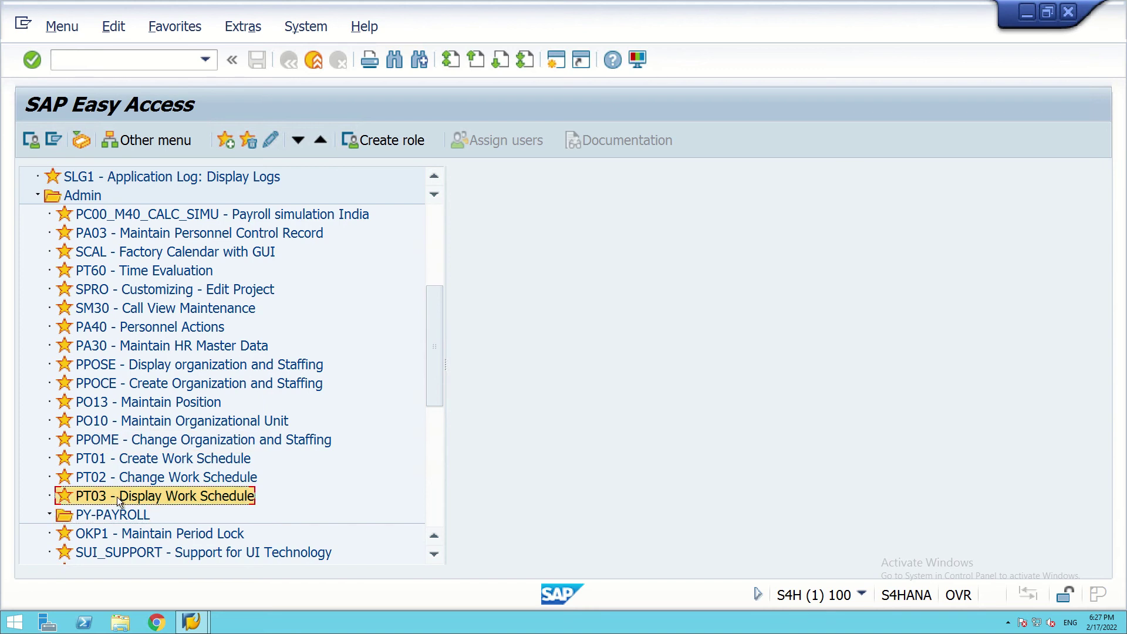
click(165, 29)
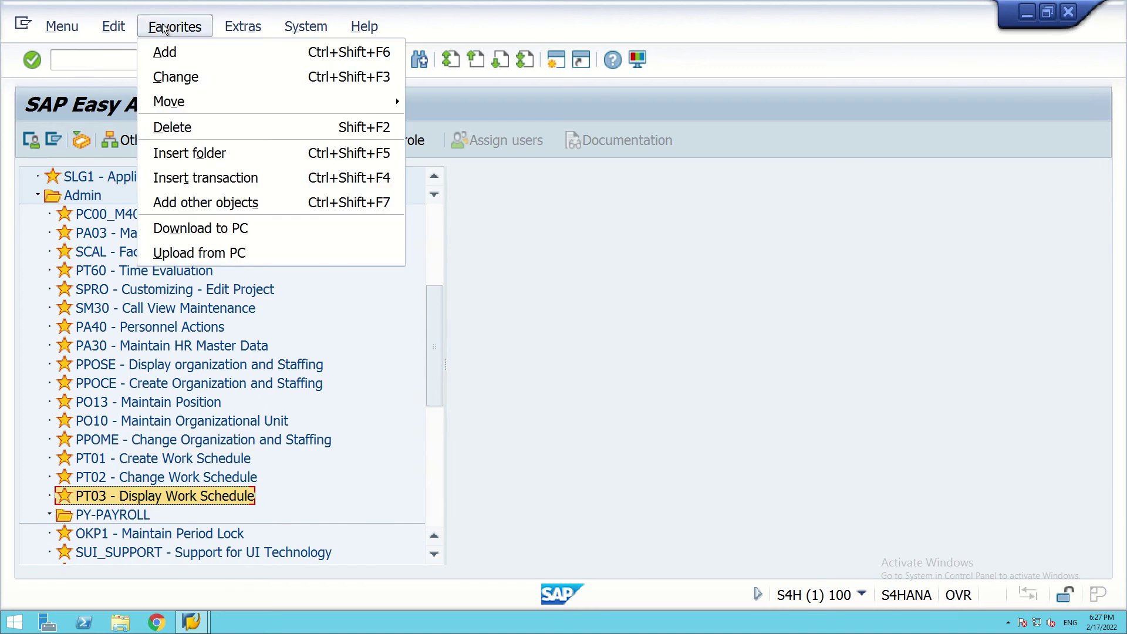
click(223, 154)
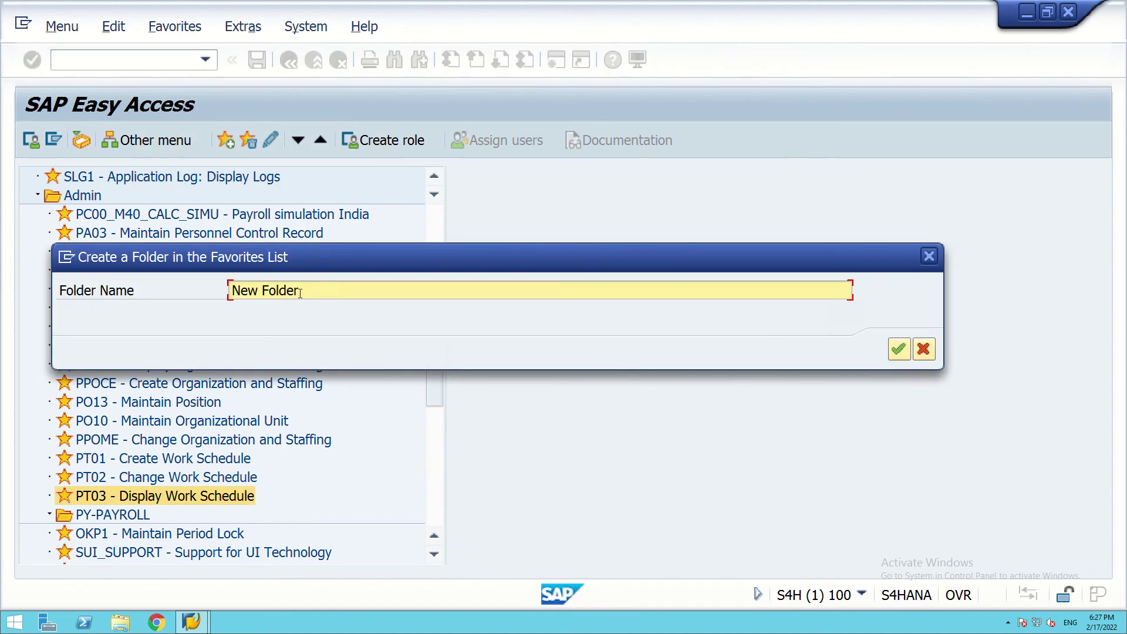
key(BackSpace)
key(BackSpace)
key(BackSpace)
key(BackSpace)
key(BackSpace)
key(BackSpace)
key(BackSpace)
key(BackSpace)
key(BackSpace)
key(BackSpace)
text(TM-TIME MANAG)
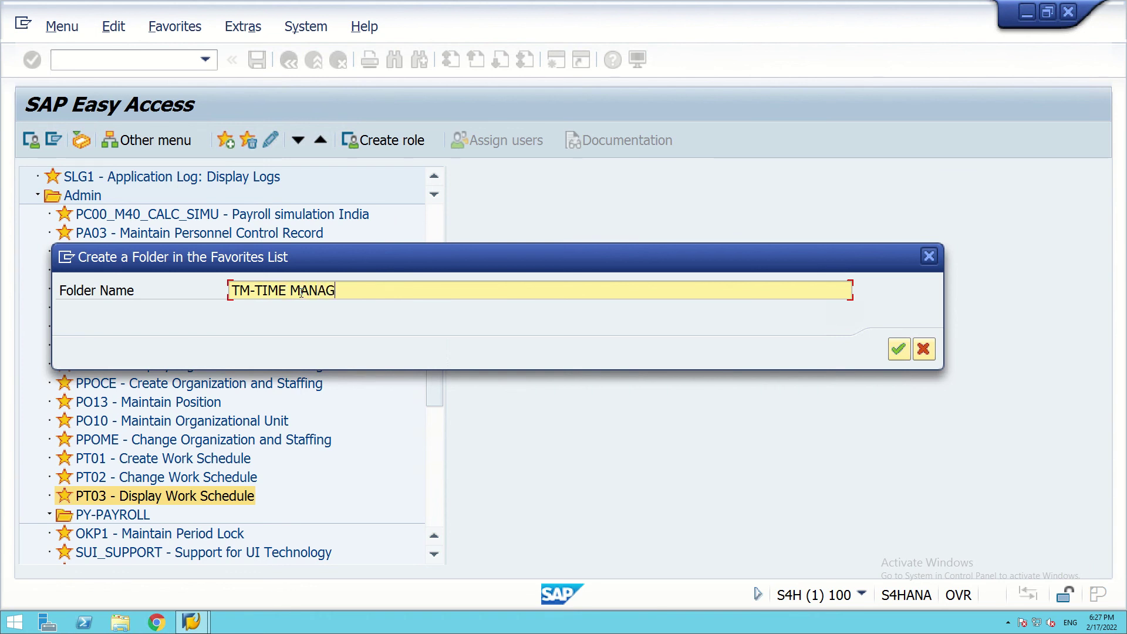
text(EMENT)
click(897, 350)
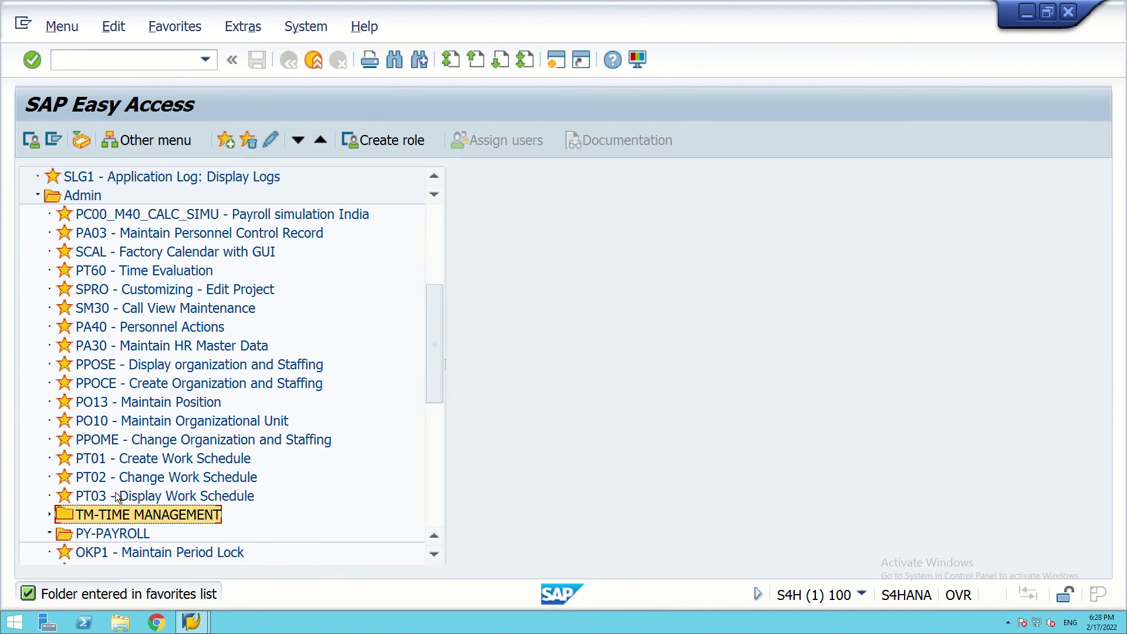
- With PT03 selected, insert a folder named CONSULTANT T CODE above TM-TIME MANAGEMENT
click(116, 495)
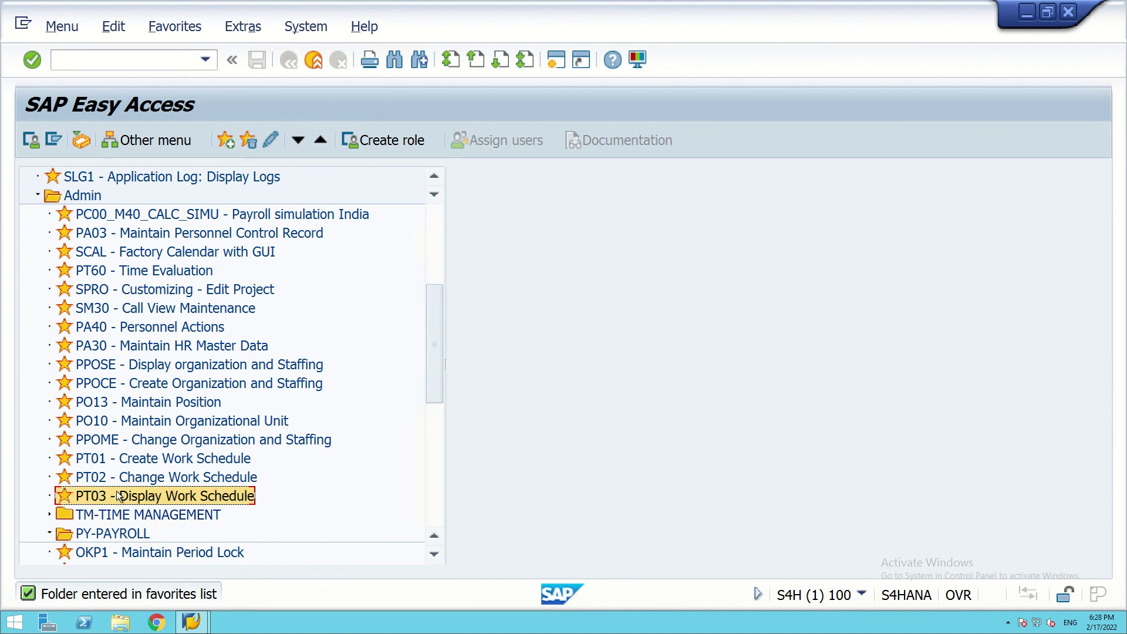
click(164, 29)
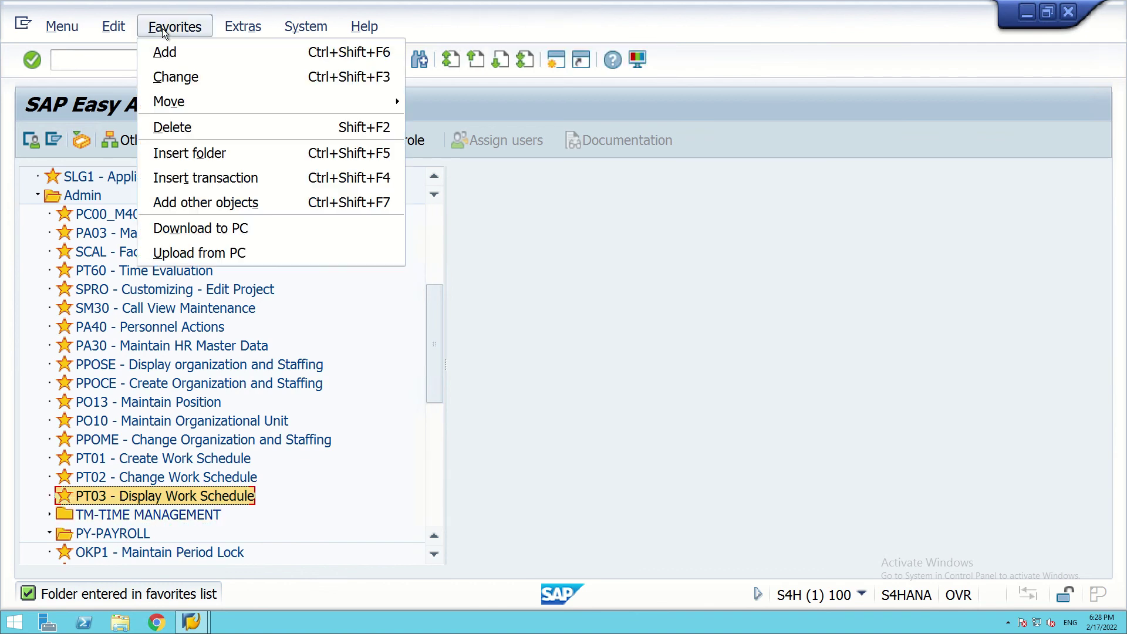
click(193, 160)
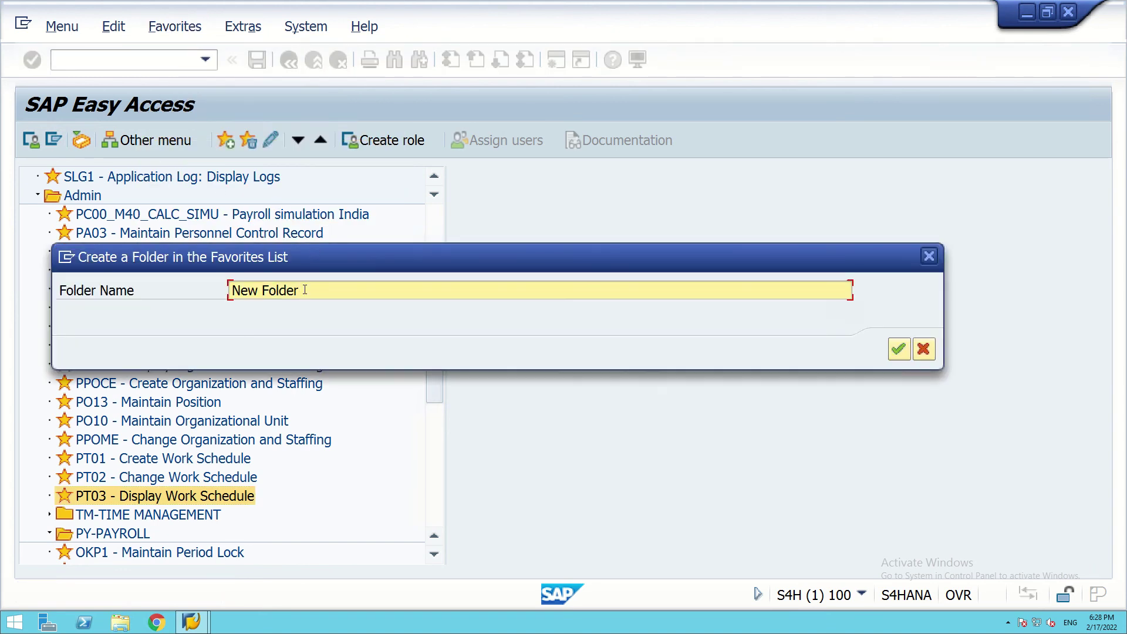
drag(300, 289, 219, 288)
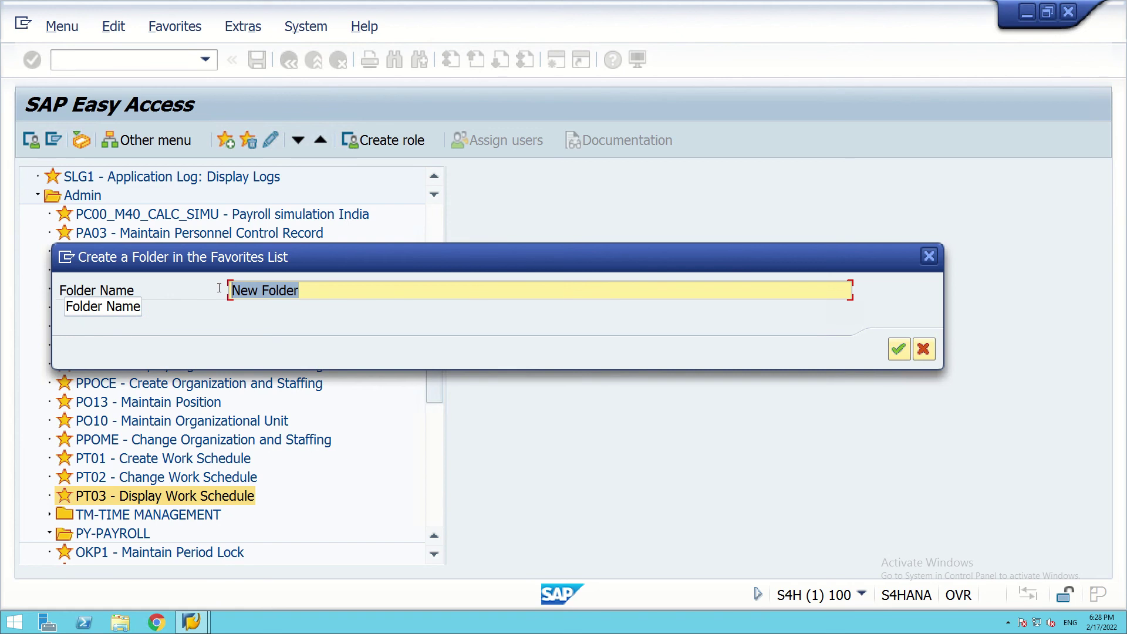
text(CONS)
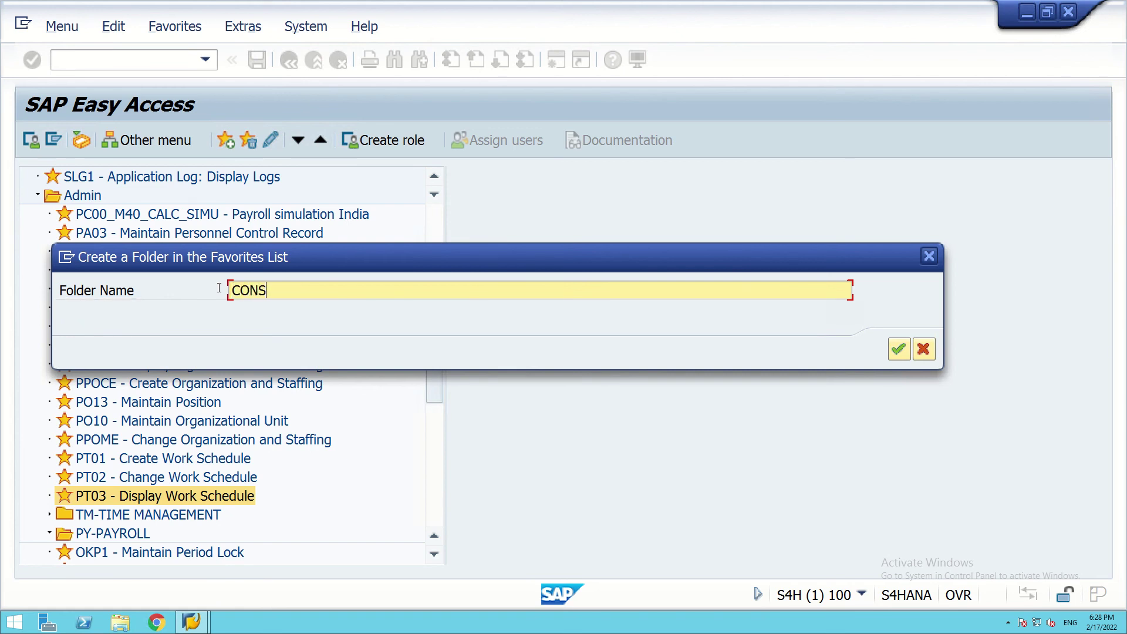
text(ULTANT T CODE)
click(897, 350)
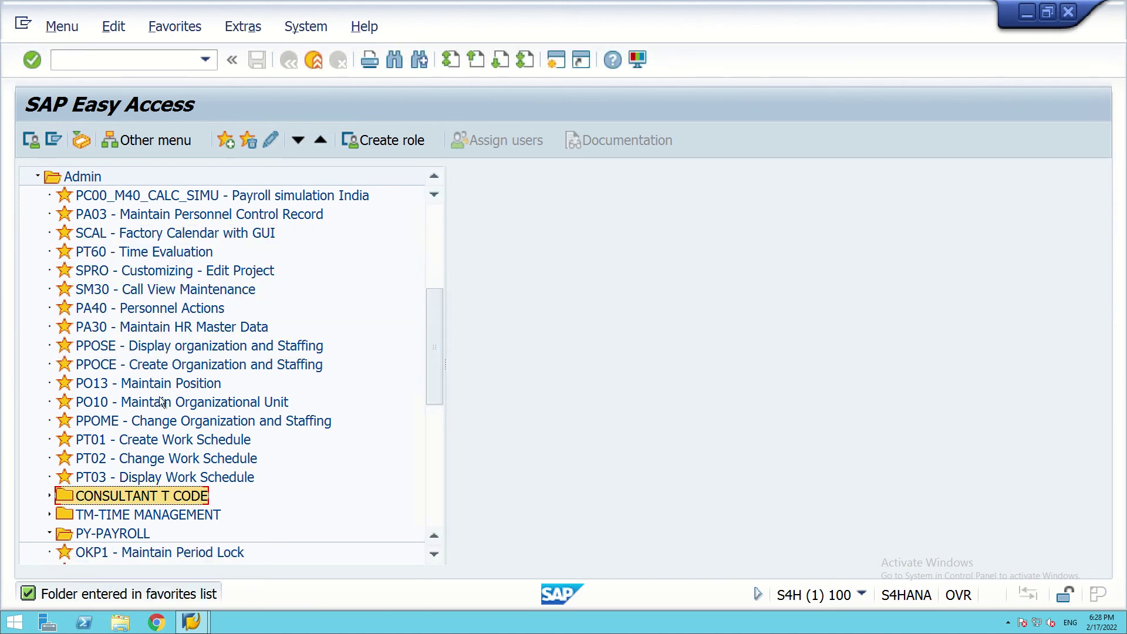
click(159, 27)
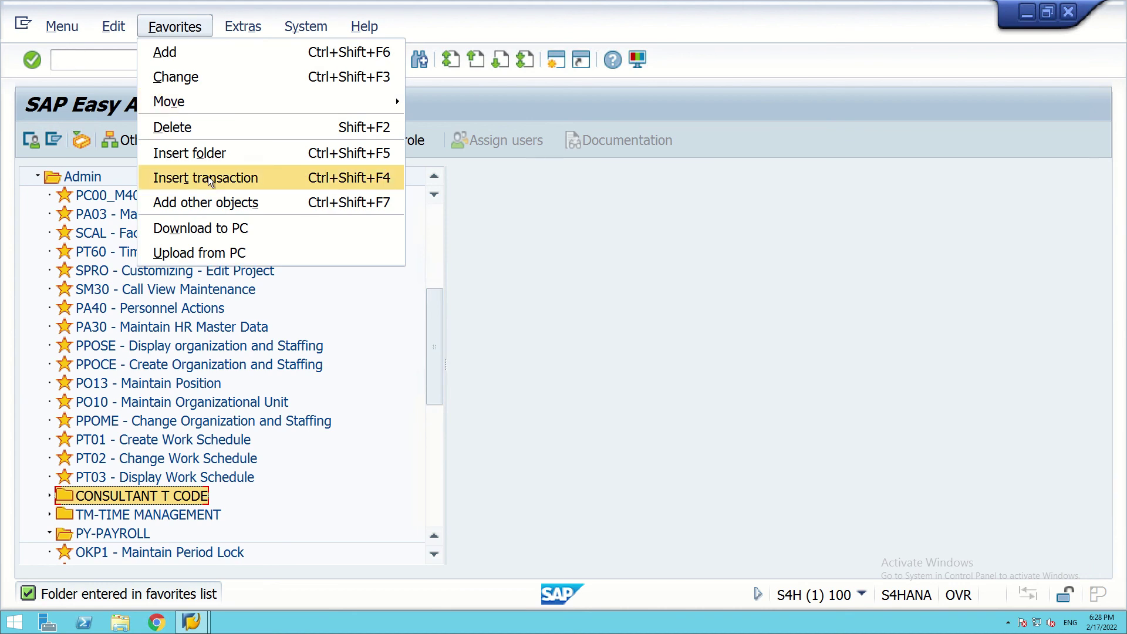
click(200, 152)
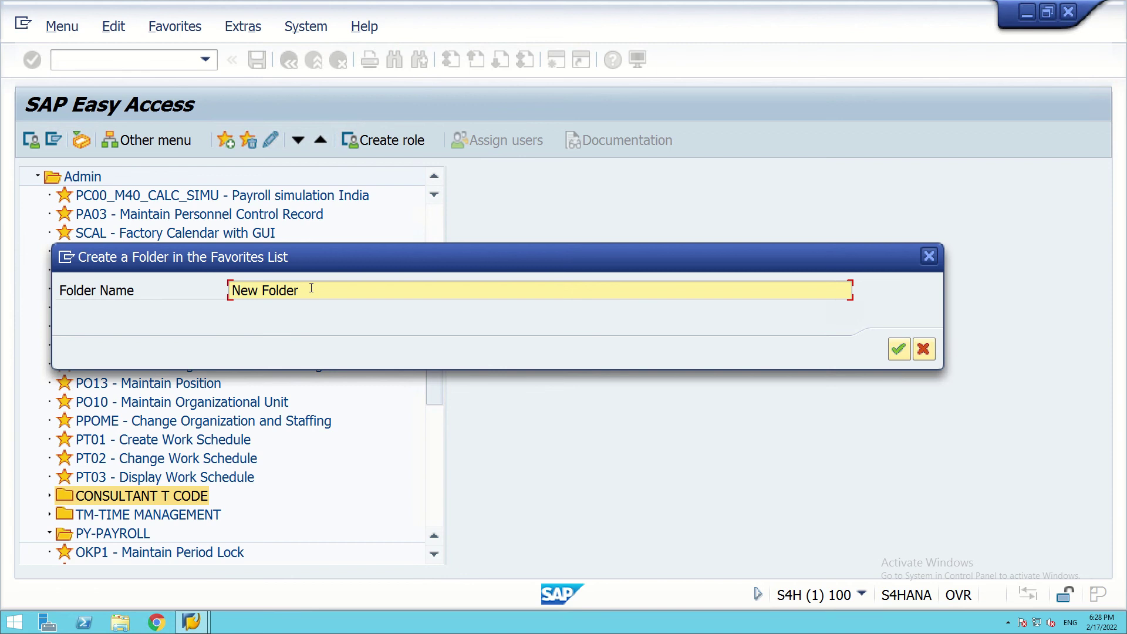
key(BackSpace)
key(BackSpace)
key(BackSpace)
key(BackSpace)
key(BackSpace)
key(BackSpace)
key(BackSpace)
key(BackSpace)
key(BackSpace)
key(BackSpace)
text(PA- PERSONNEL )
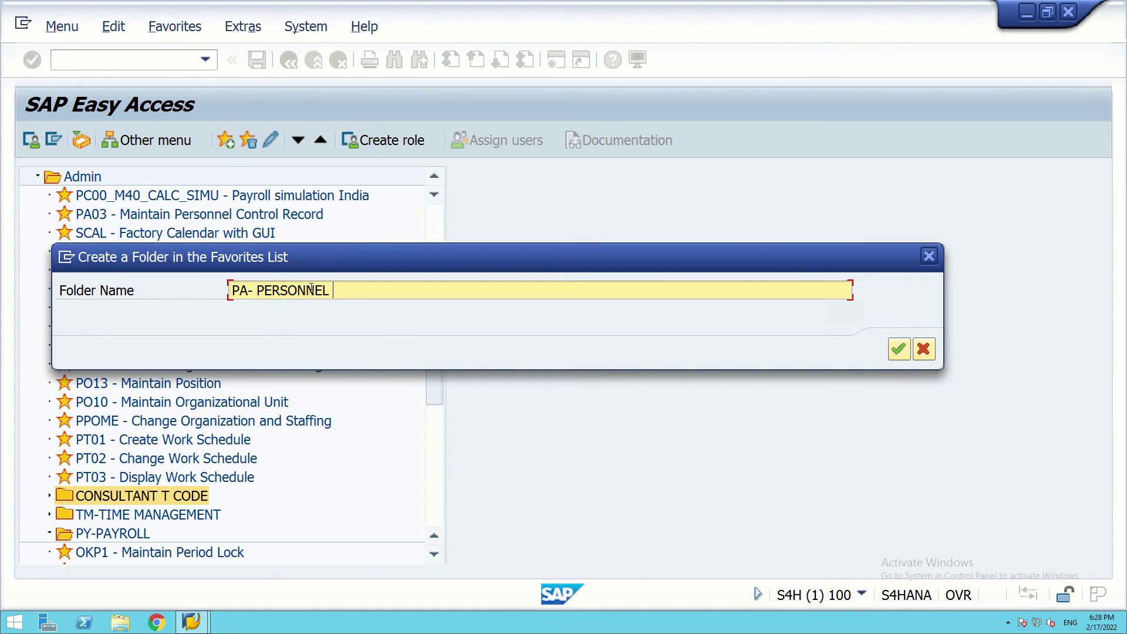
text(ADMIN)
click(900, 350)
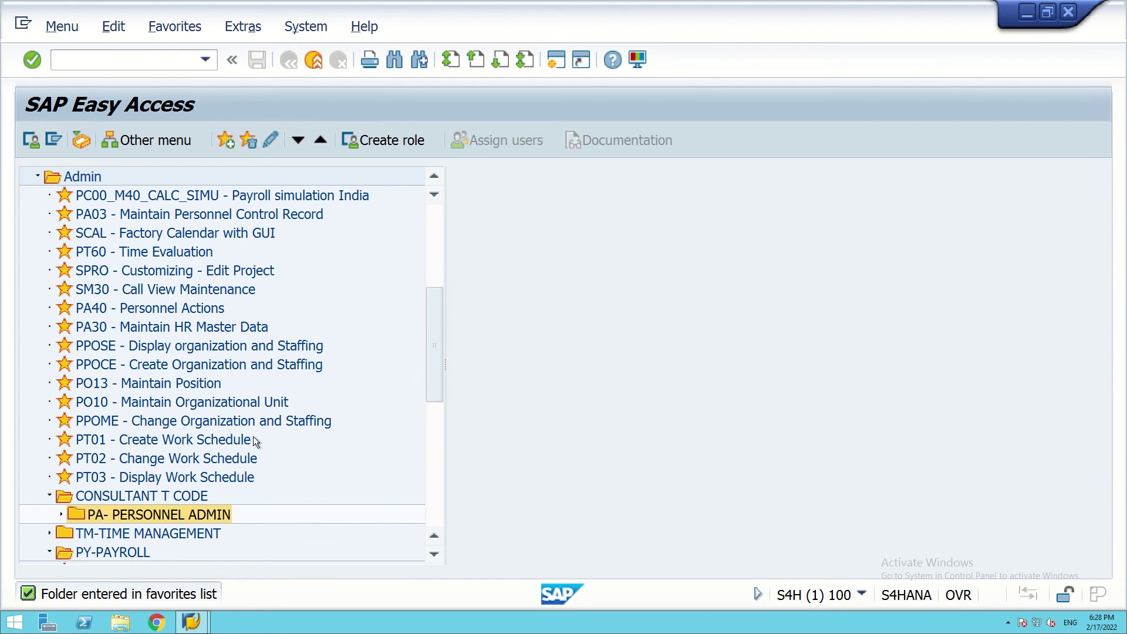
right_click(74, 516)
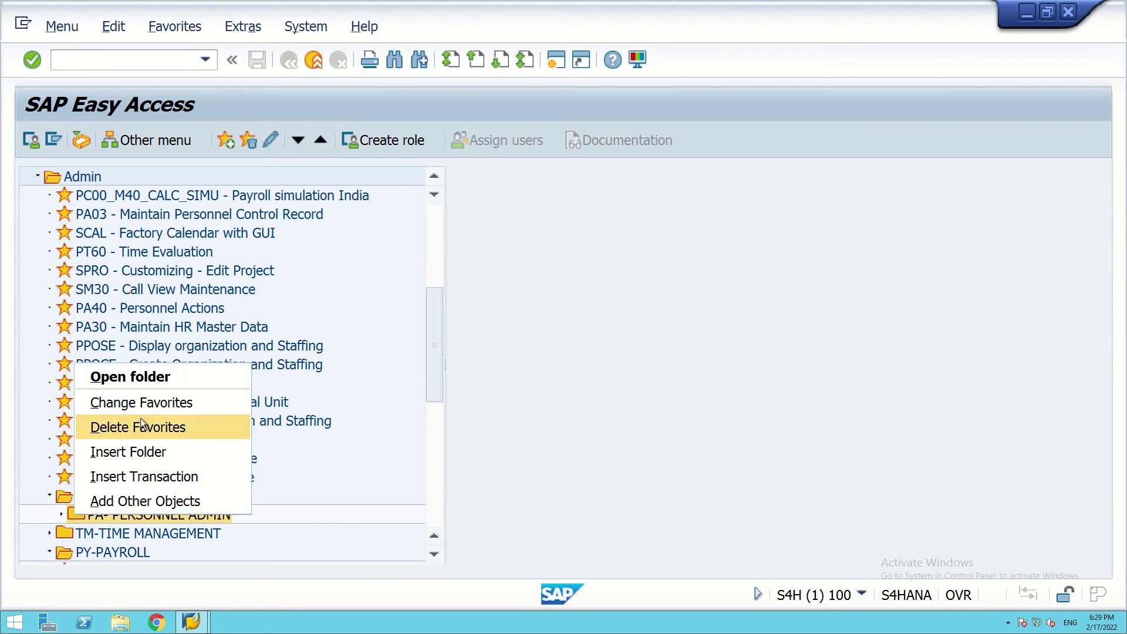
click(138, 424)
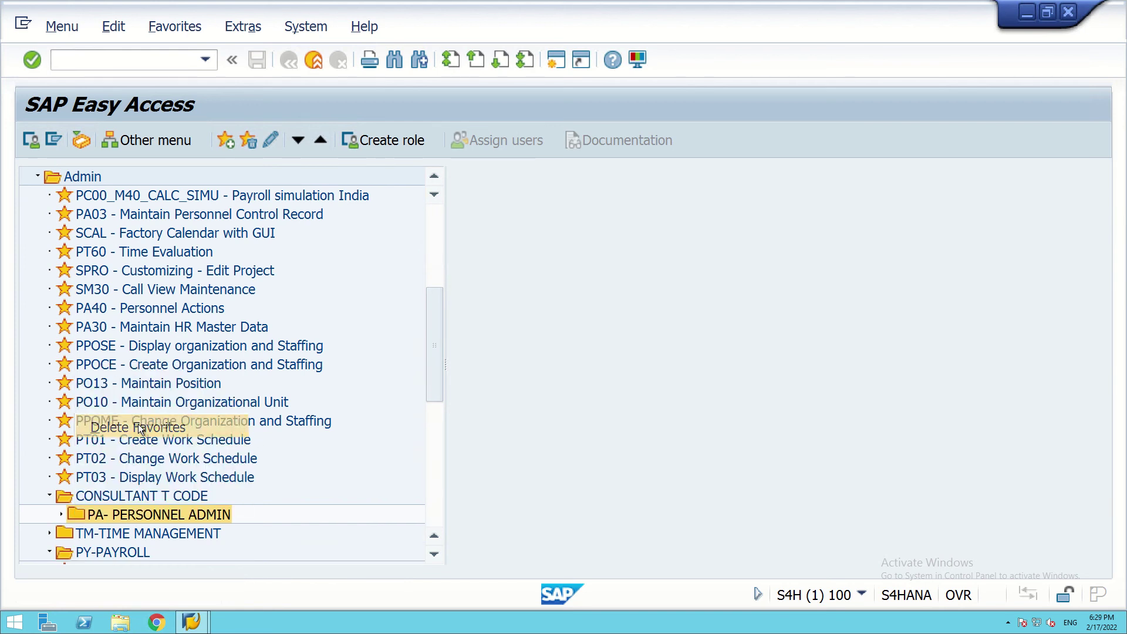
- With PT03 selected, insert a folder named PA- PERSONNEL ADMIN above CONSULTANT T CODE
click(148, 477)
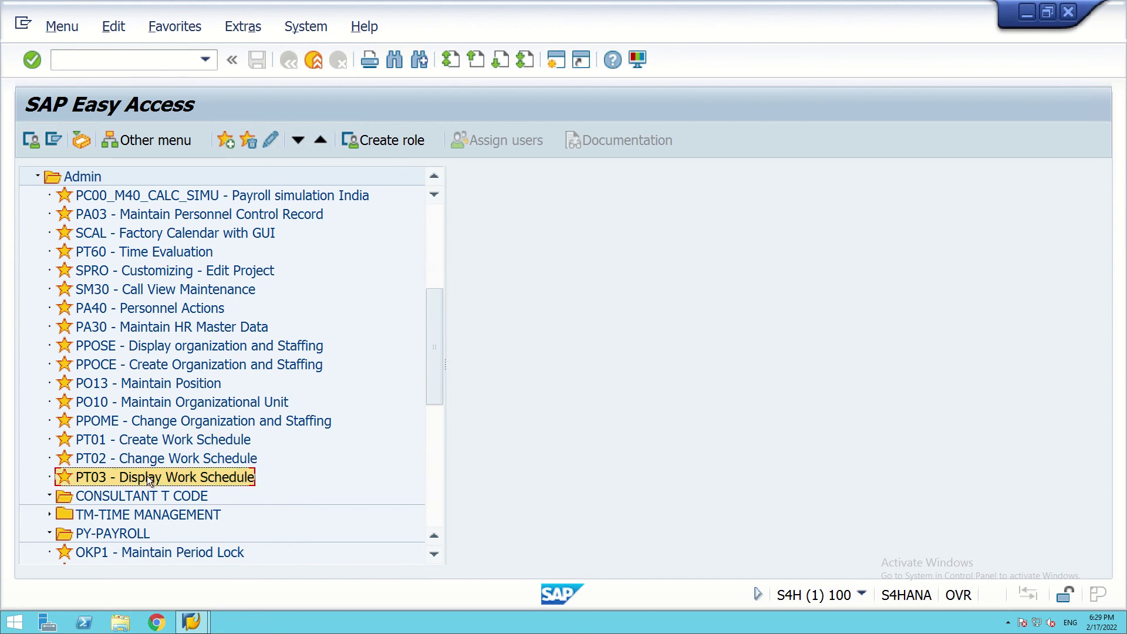
click(171, 31)
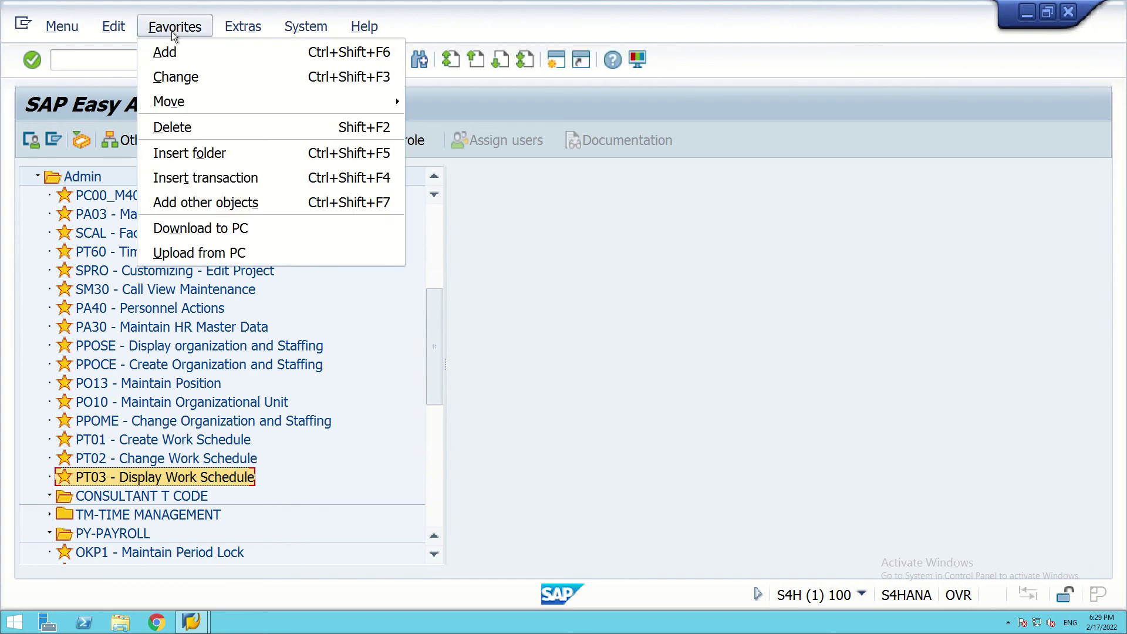
click(202, 152)
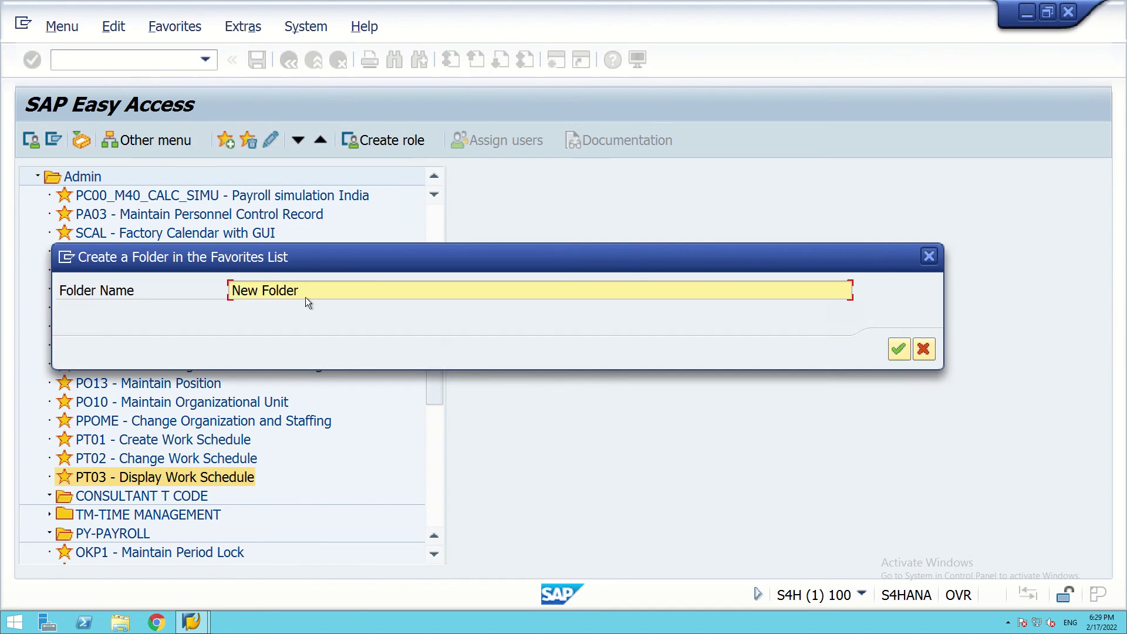
drag(305, 297, 229, 299)
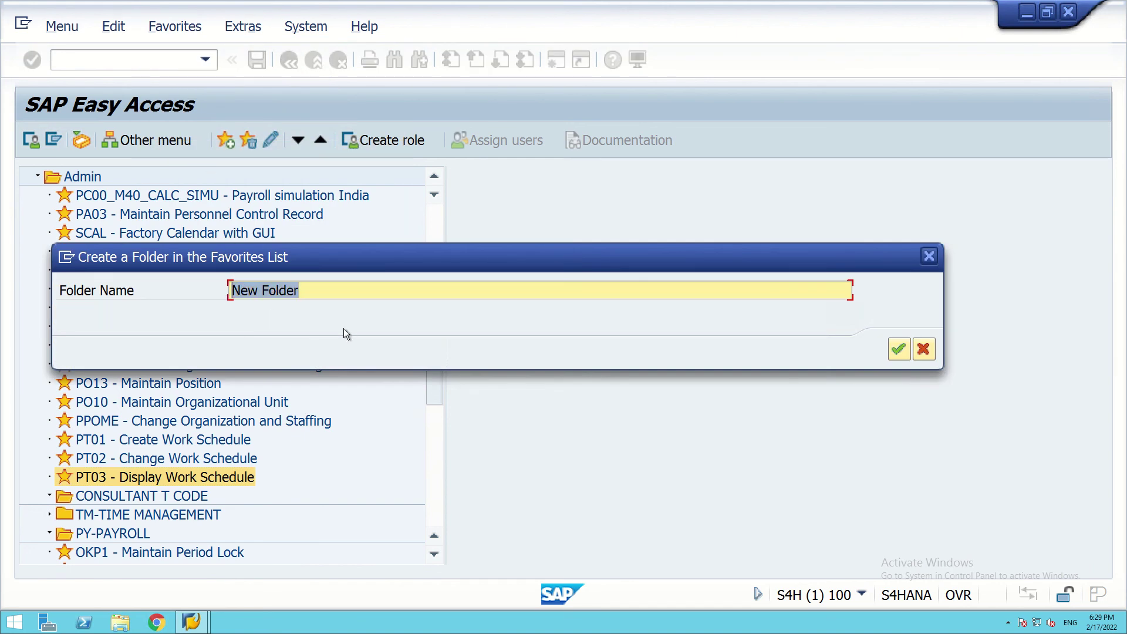
text(P)
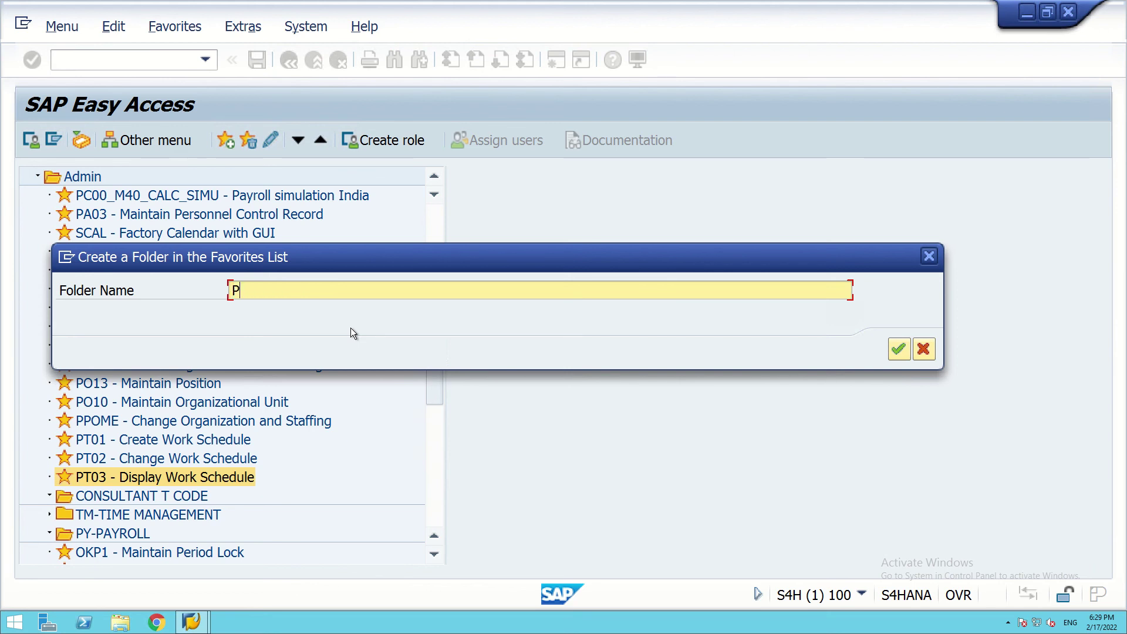
text(A- PERSONNEL ADMIN)
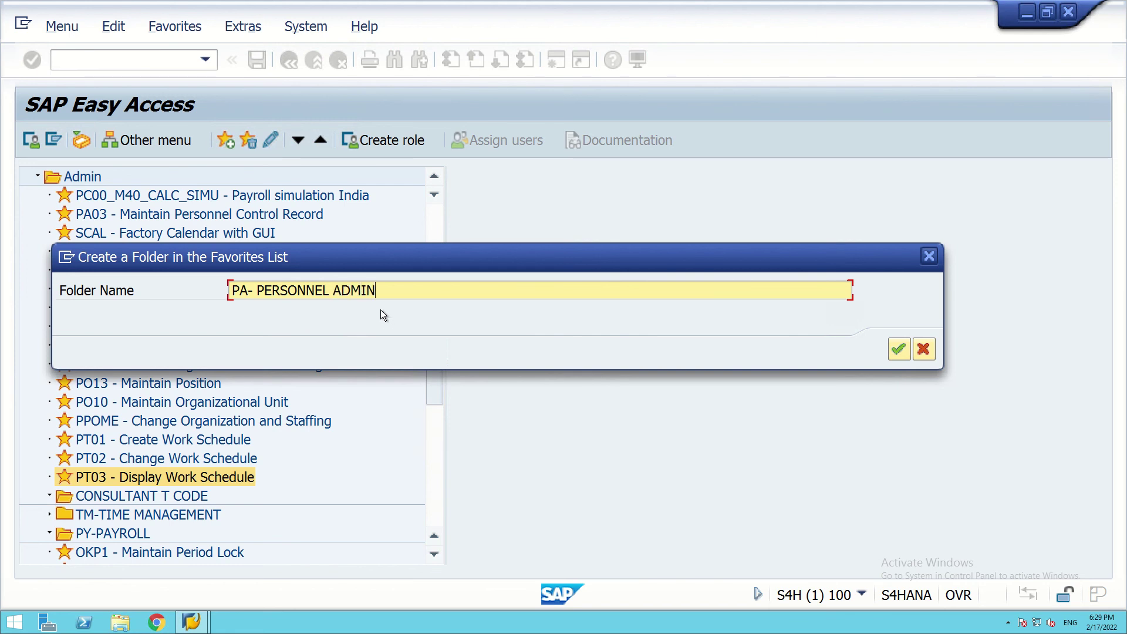
click(898, 349)
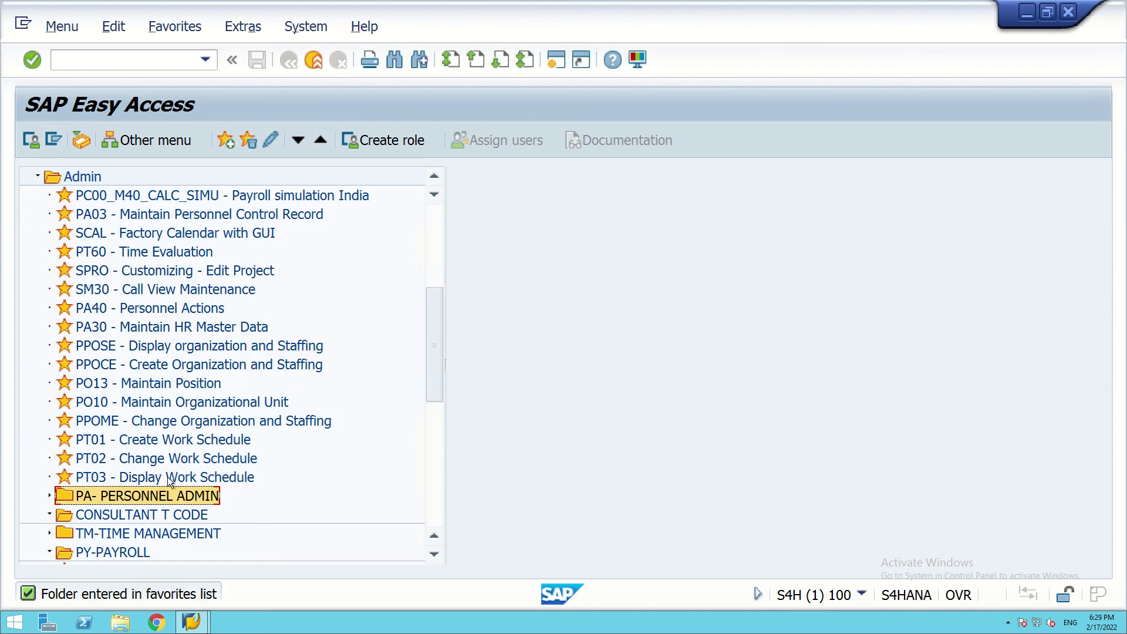
click(165, 477)
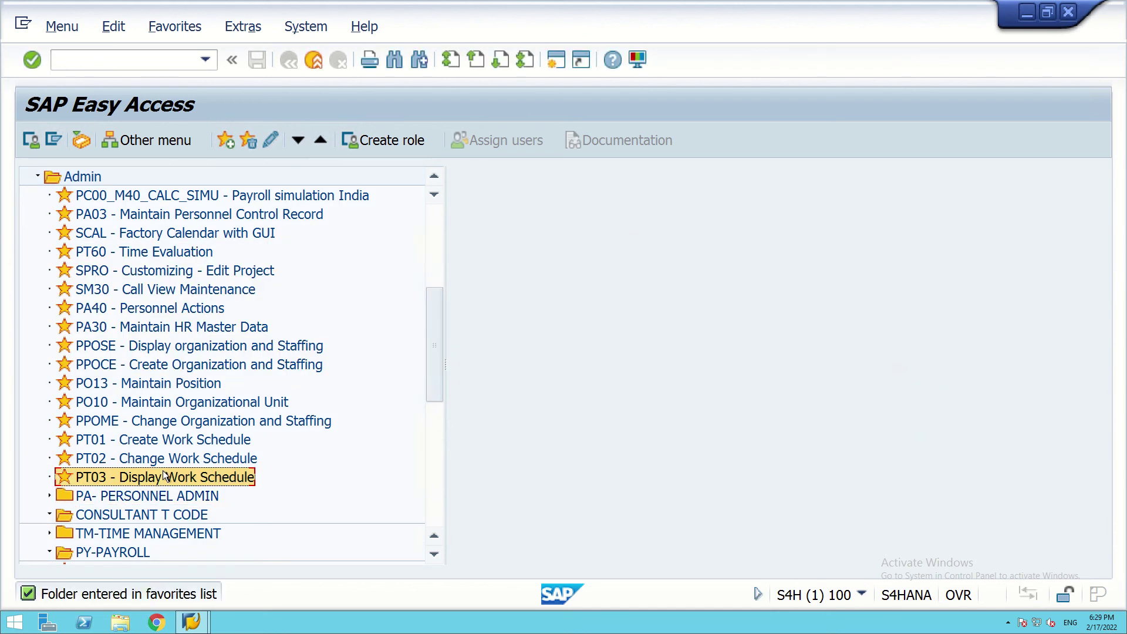
- Insert a folder named OM-ORGANISATIONAL MANAGEMENT above PA- PERSONNEL ADMIN
click(162, 29)
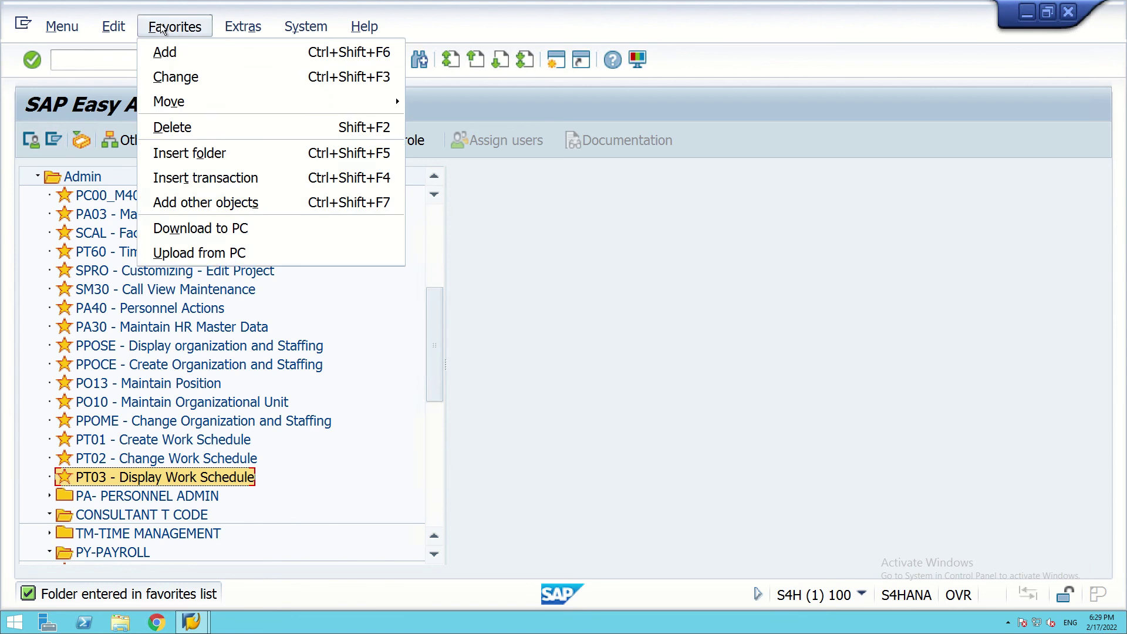
click(205, 153)
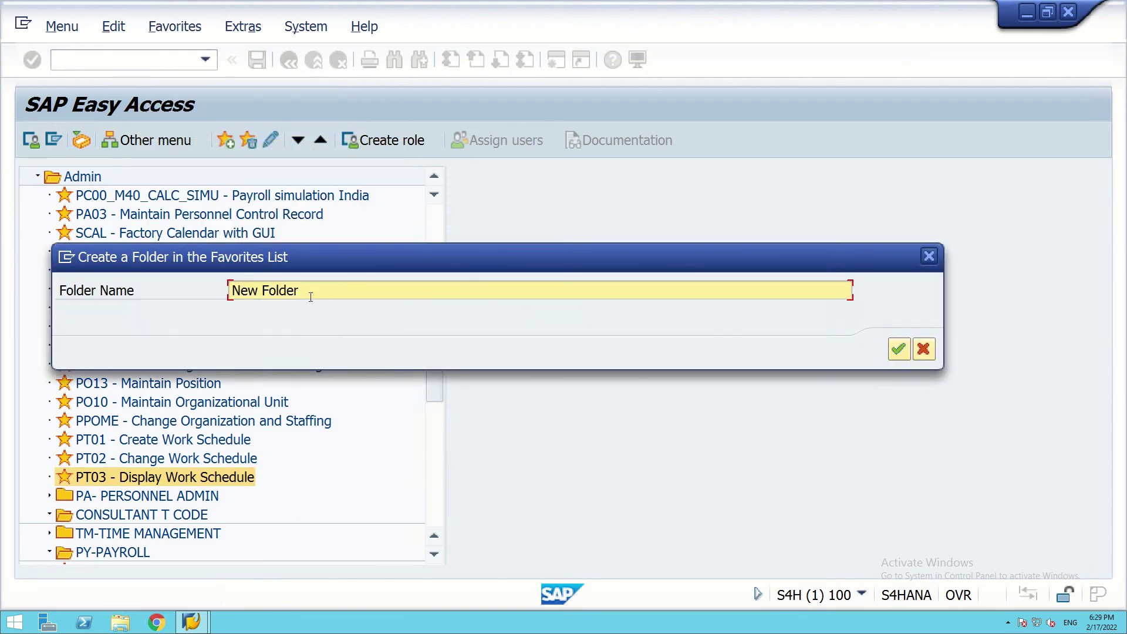
drag(311, 297, 223, 294)
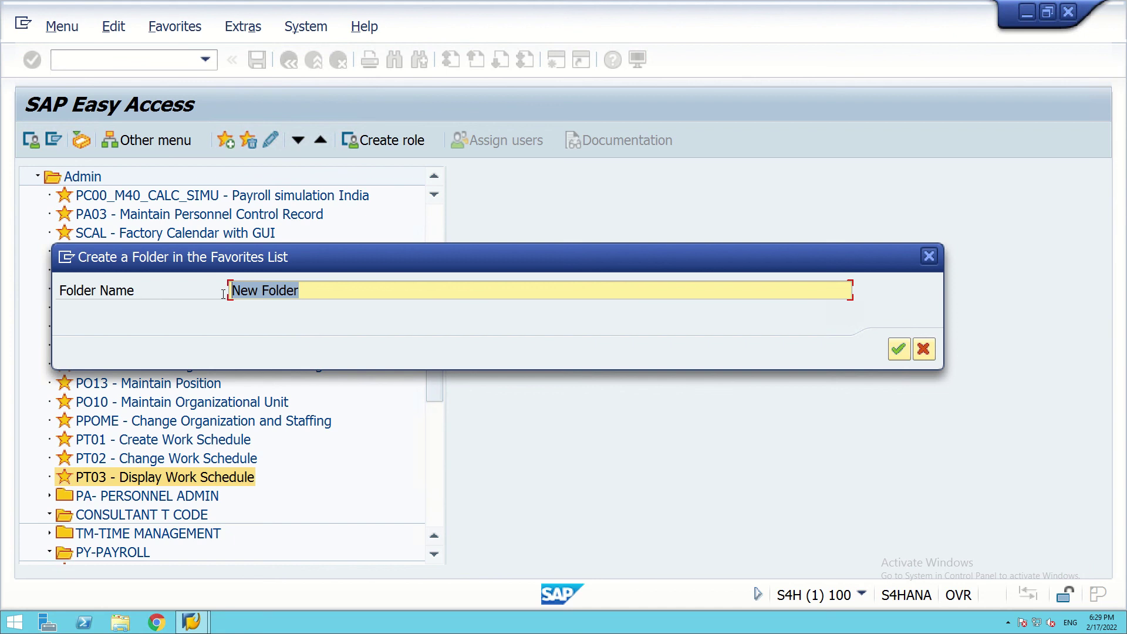
text(OM-)
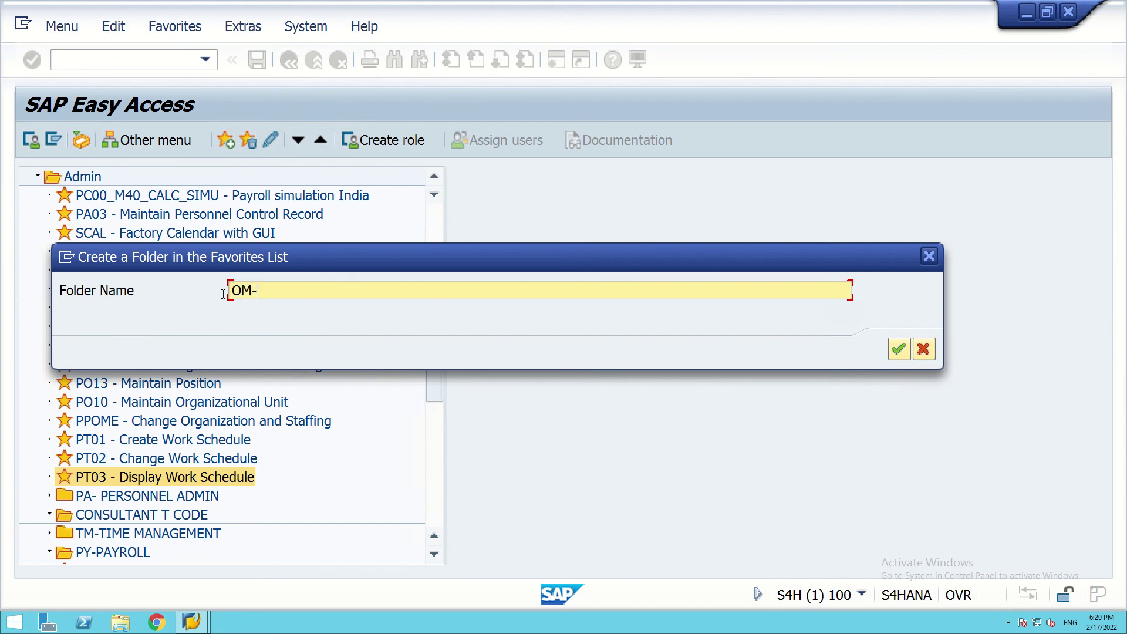
text(ORGAM)
key(BackSpace)
text(NISATIONAL)
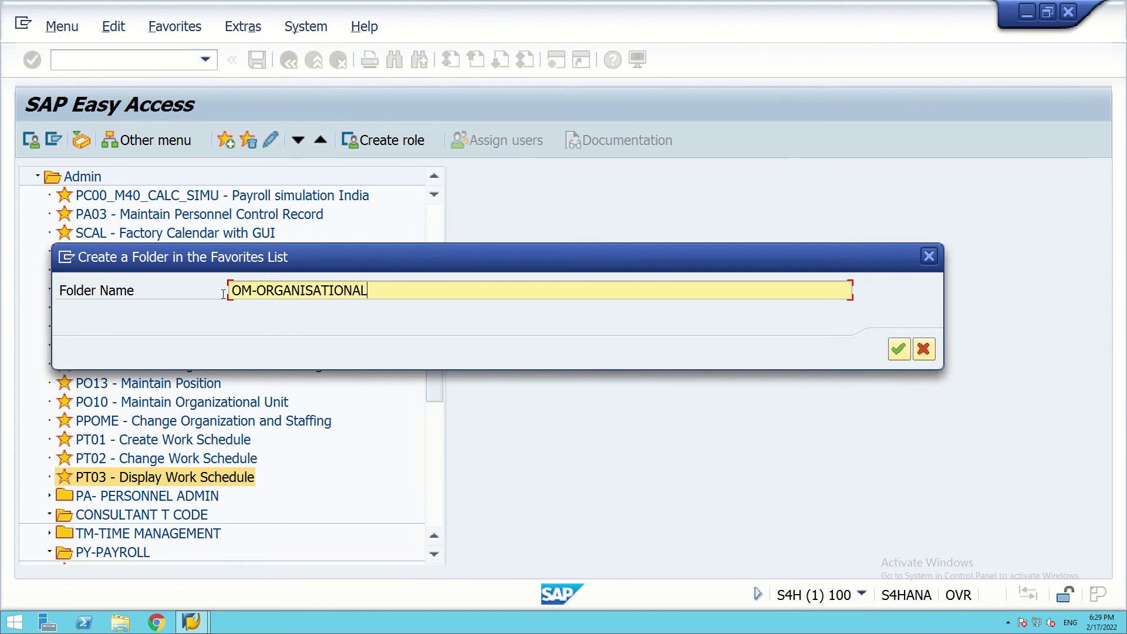
text( MNA)
text(GE)
text(MENT)
text(A)
text(NAGE)
text(MENT)
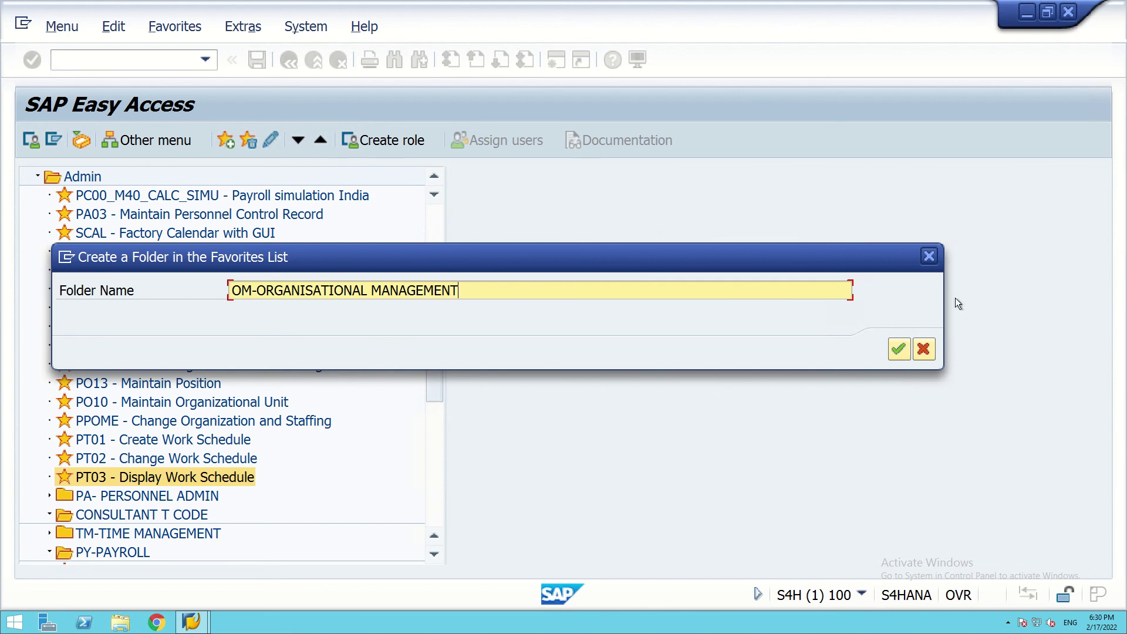
click(897, 350)
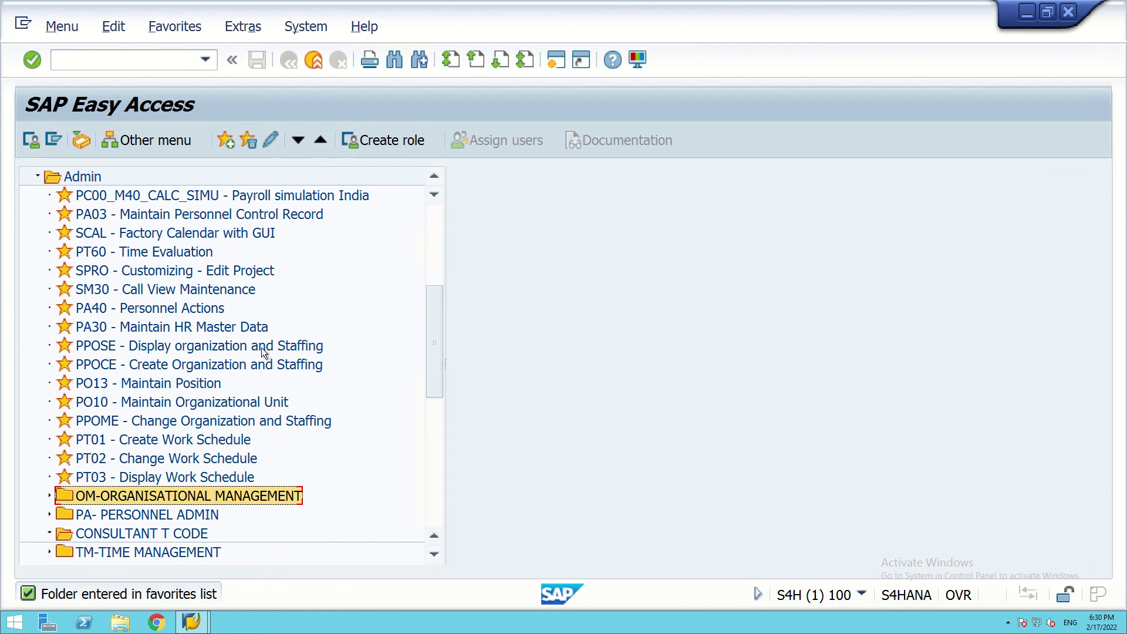
- Drag PPOSE, PPOCE, PO13, PO10 and PPOME into the OM-ORGANISATIONAL MANAGEMENT folder
scroll(193, 286, up, 1)
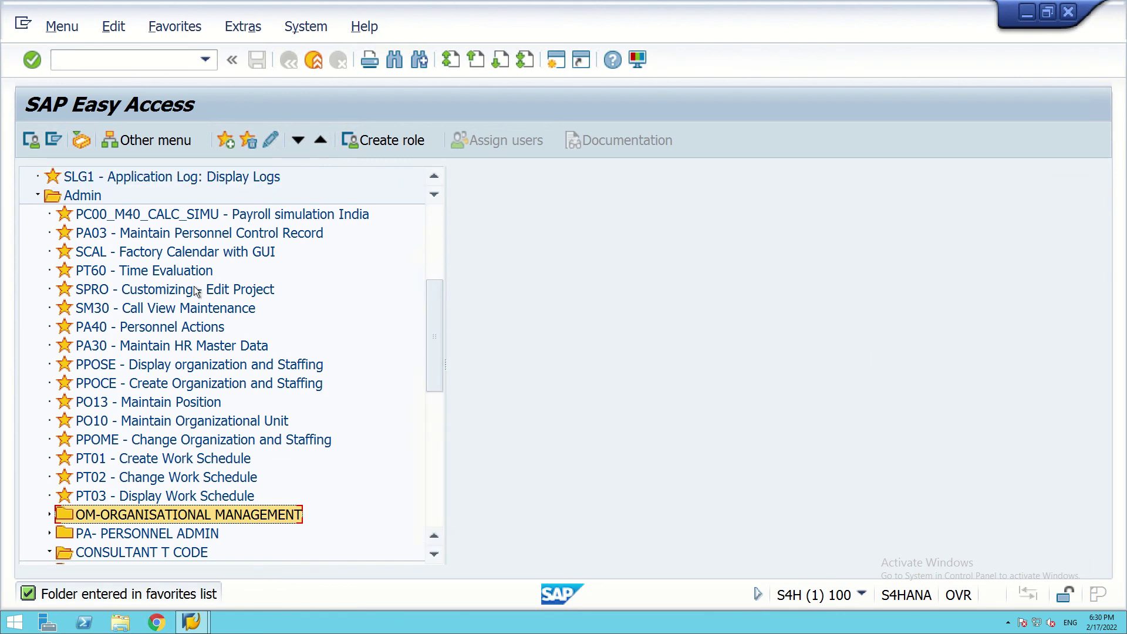
scroll(194, 292, down, 1)
scroll(193, 291, up, 1)
click(113, 364)
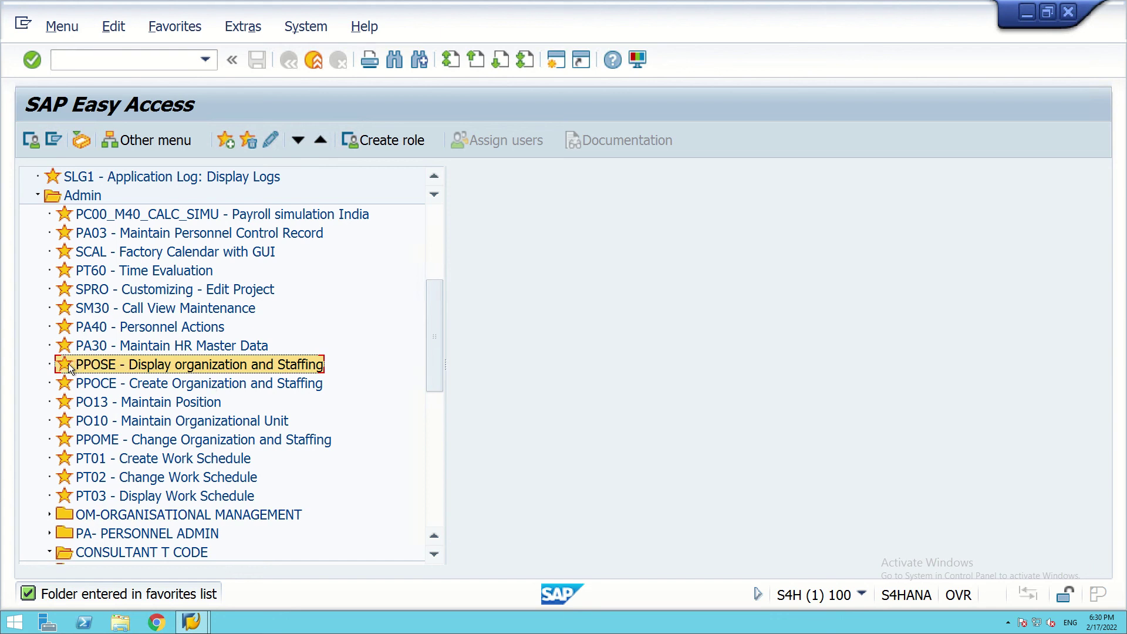
drag(67, 364, 99, 516)
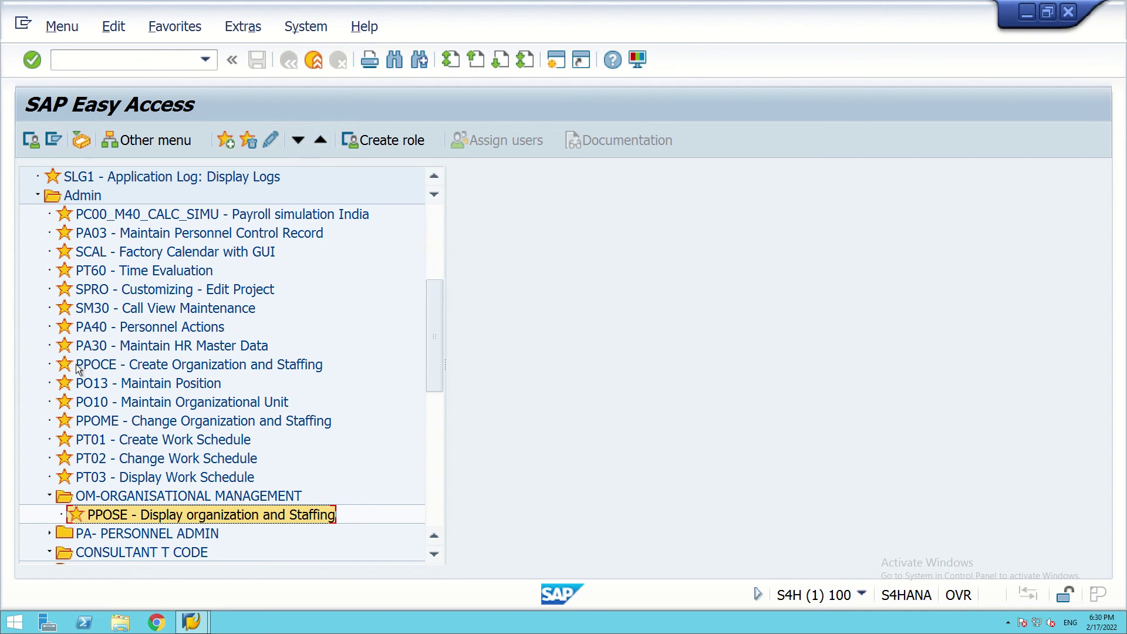
click(72, 363)
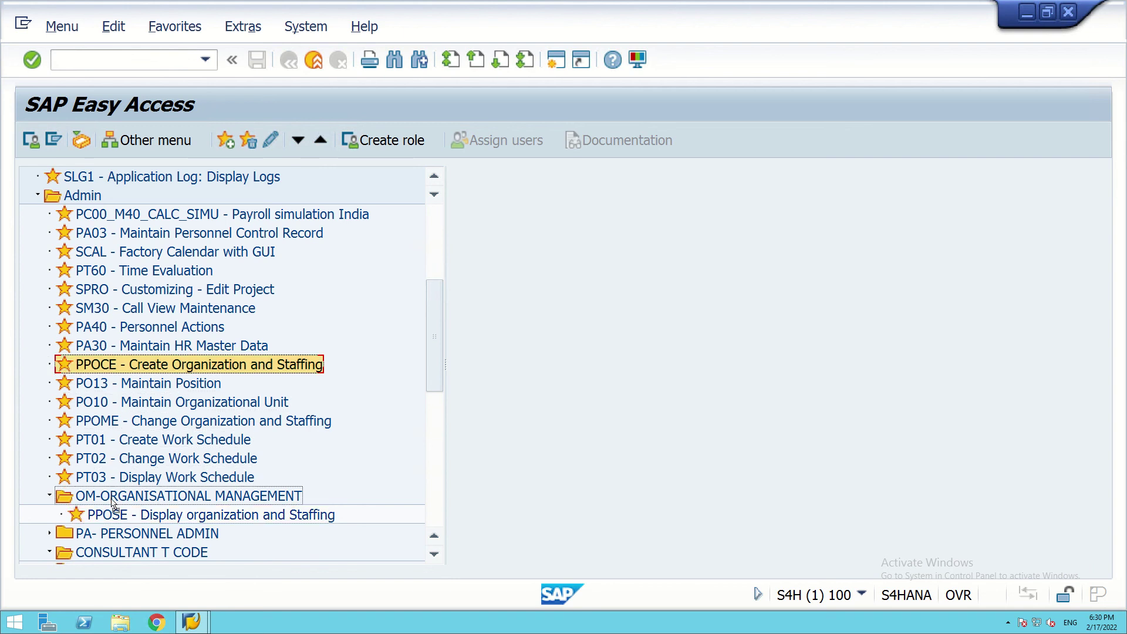
drag(111, 504, 112, 500)
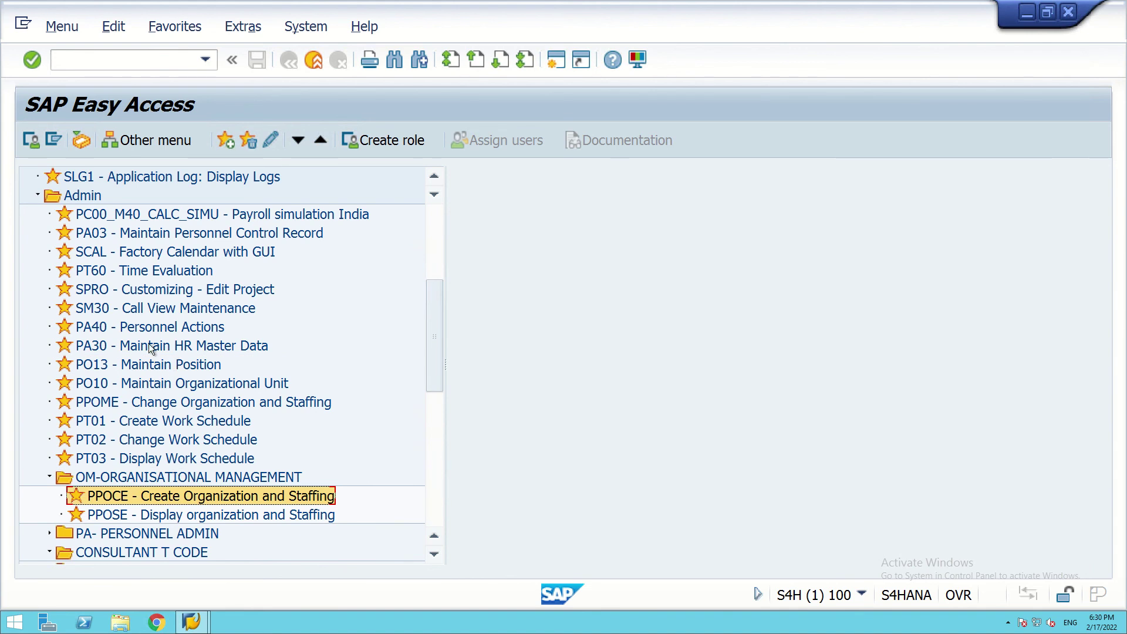
drag(95, 364, 126, 508)
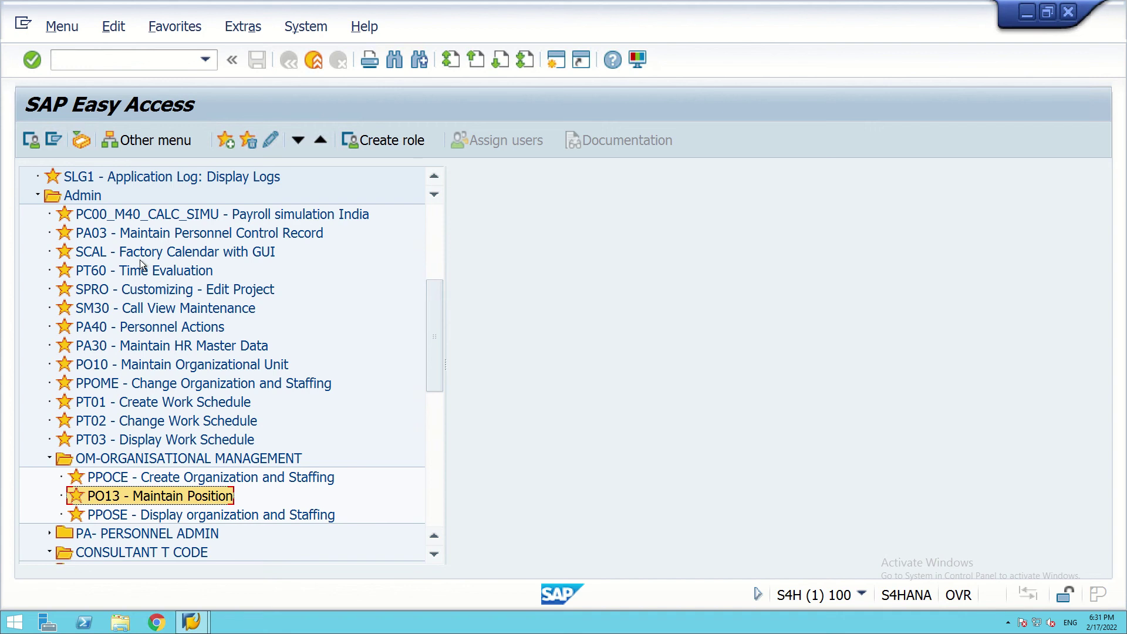
drag(108, 363, 136, 495)
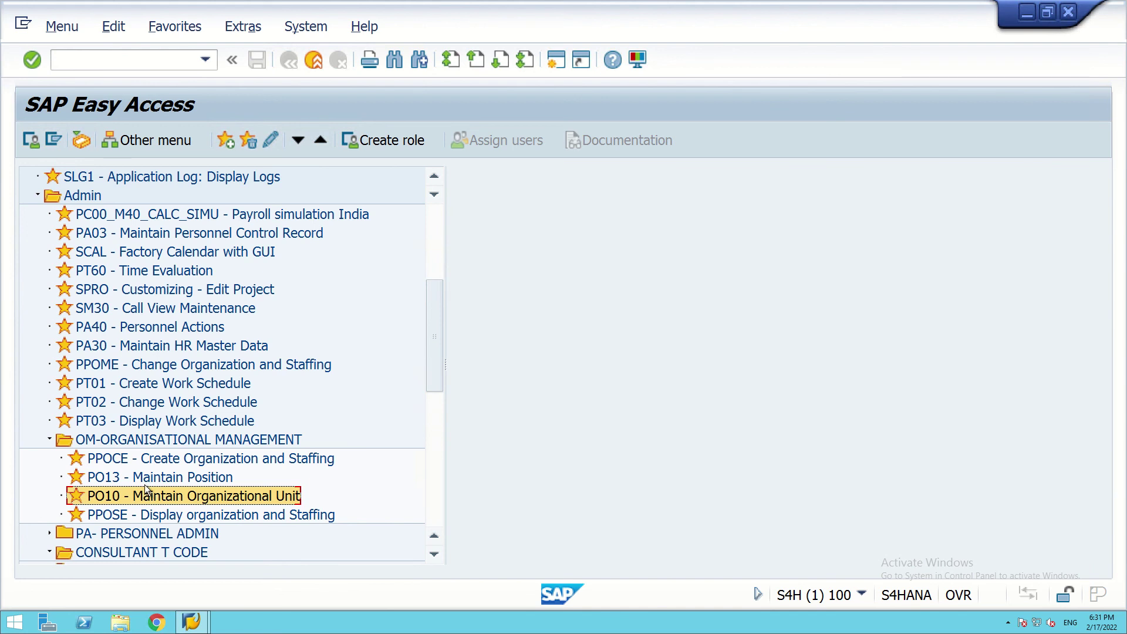
drag(112, 370, 133, 496)
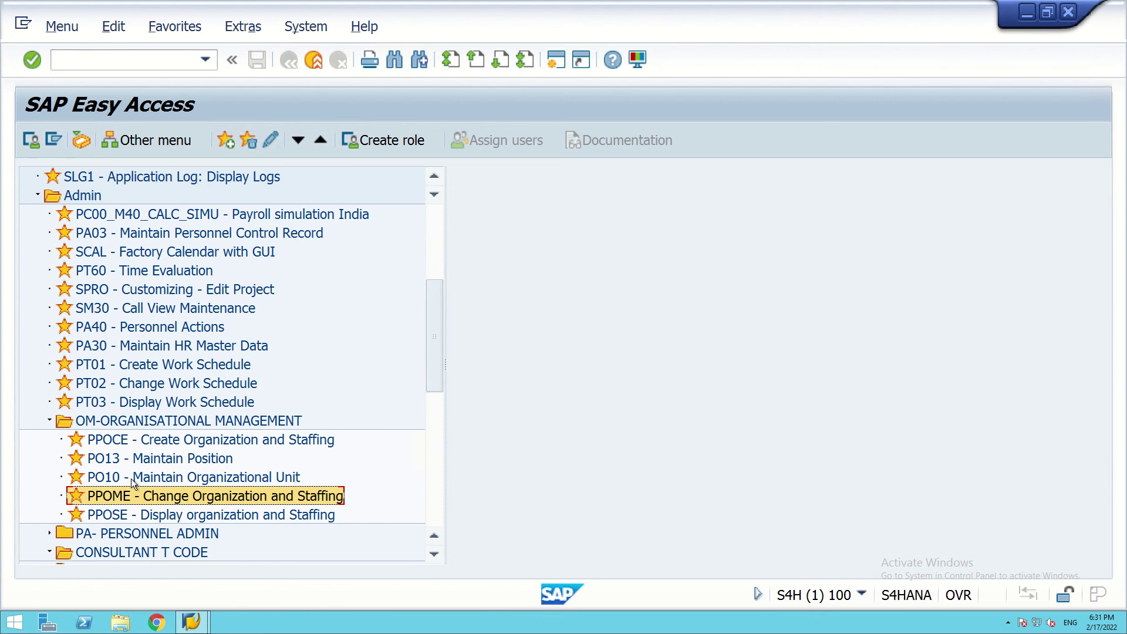
- Reposition PPOCE below PPOME and collapse the OM-ORGANISATIONAL MANAGEMENT folder
click(119, 442)
drag(119, 441, 136, 501)
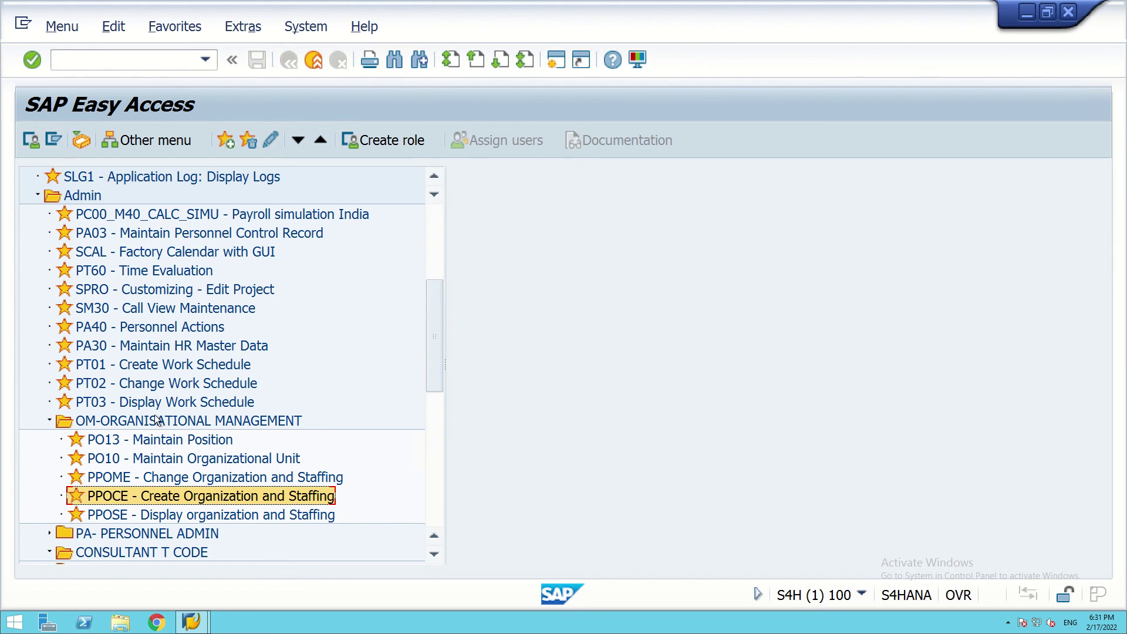
double_click(118, 421)
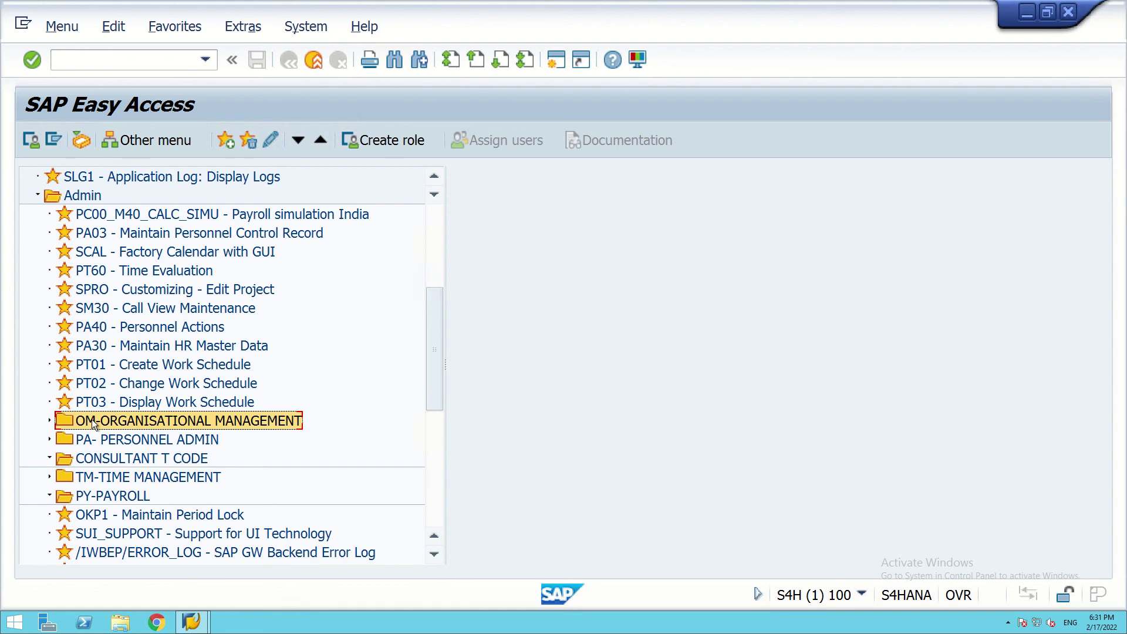
- Move PA40 Personnel Actions and PA30 Maintain HR Master Data into PA- PERSONNEL ADMIN
double_click(92, 419)
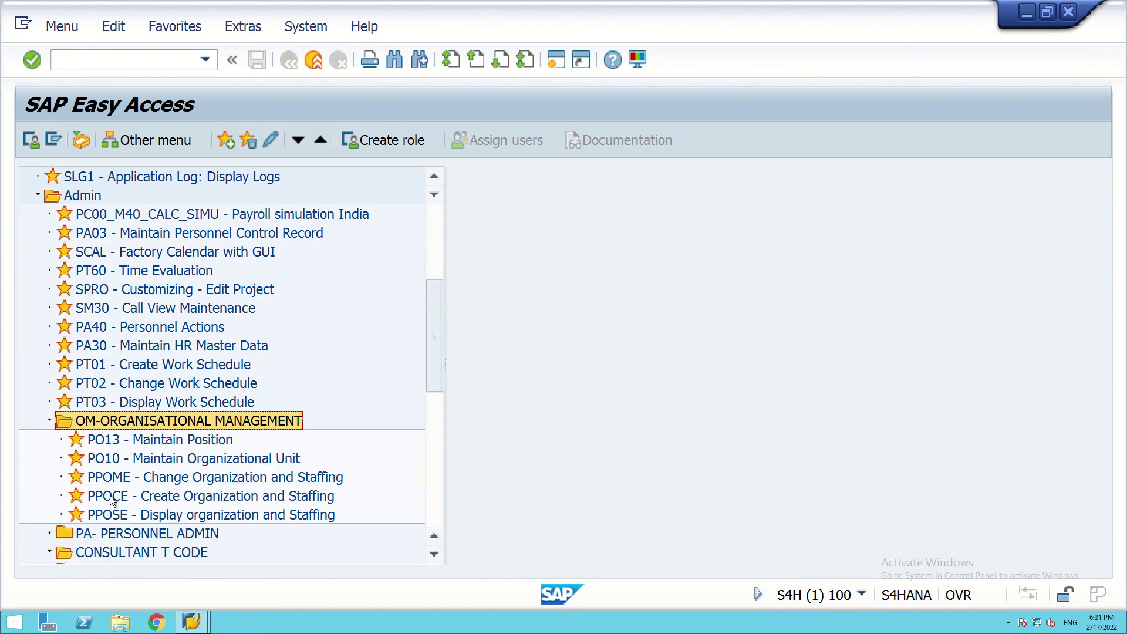
double_click(91, 420)
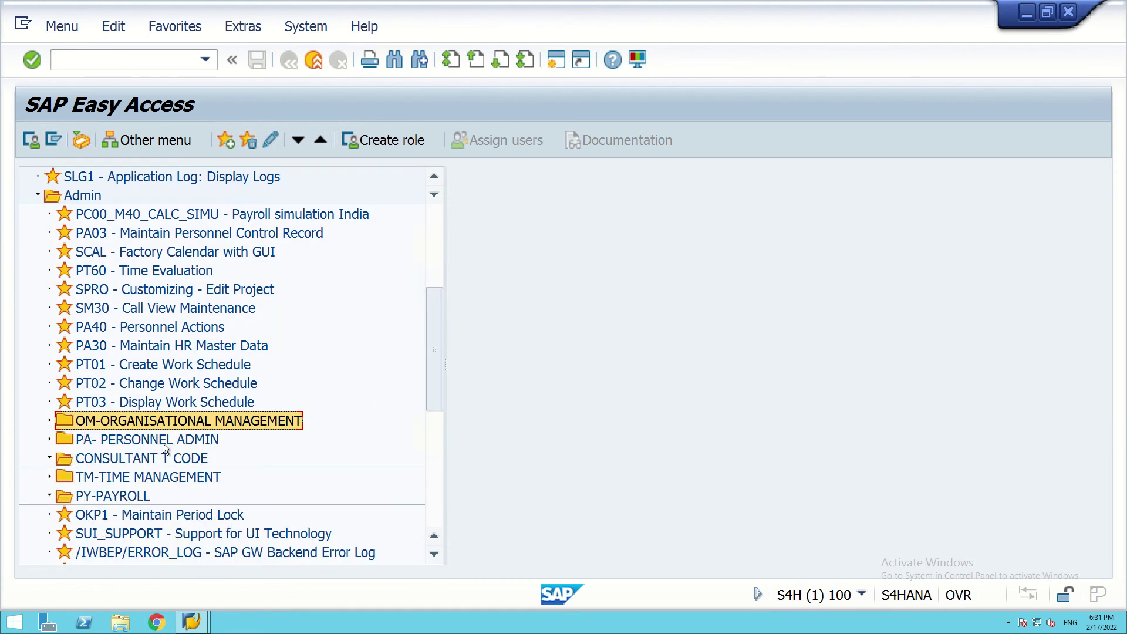
scroll(225, 466, down, 1)
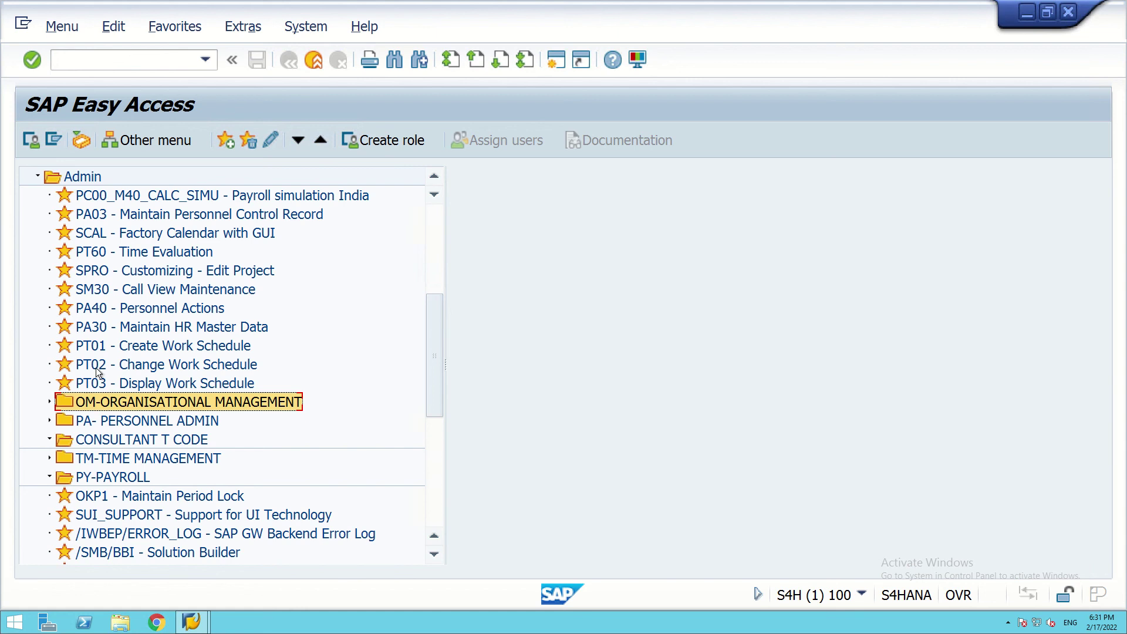
click(103, 309)
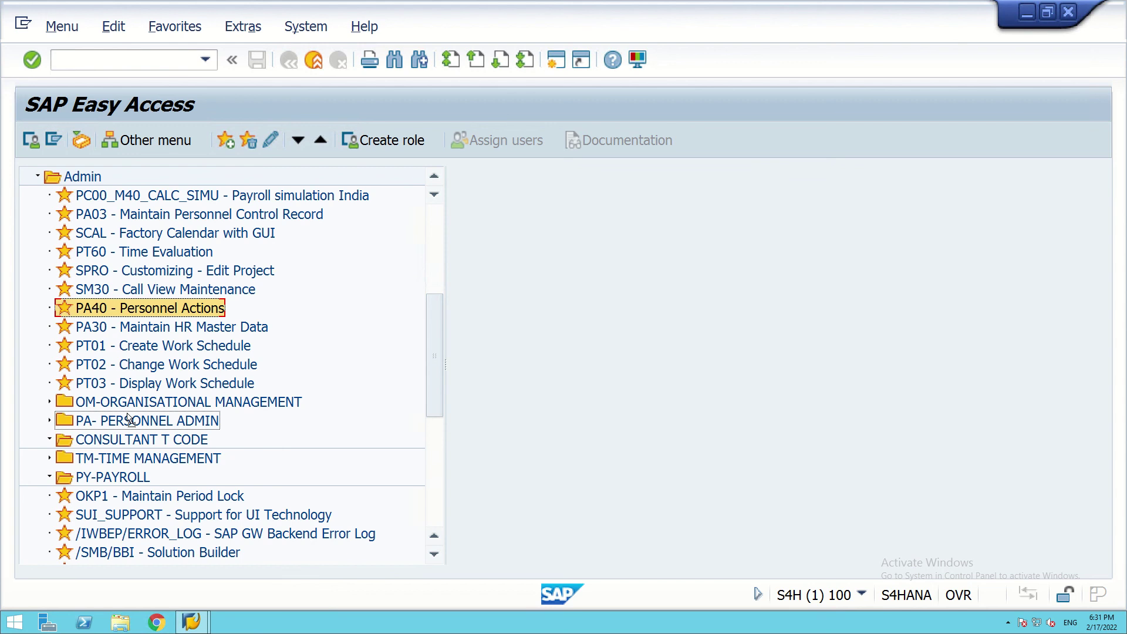
drag(129, 420, 127, 412)
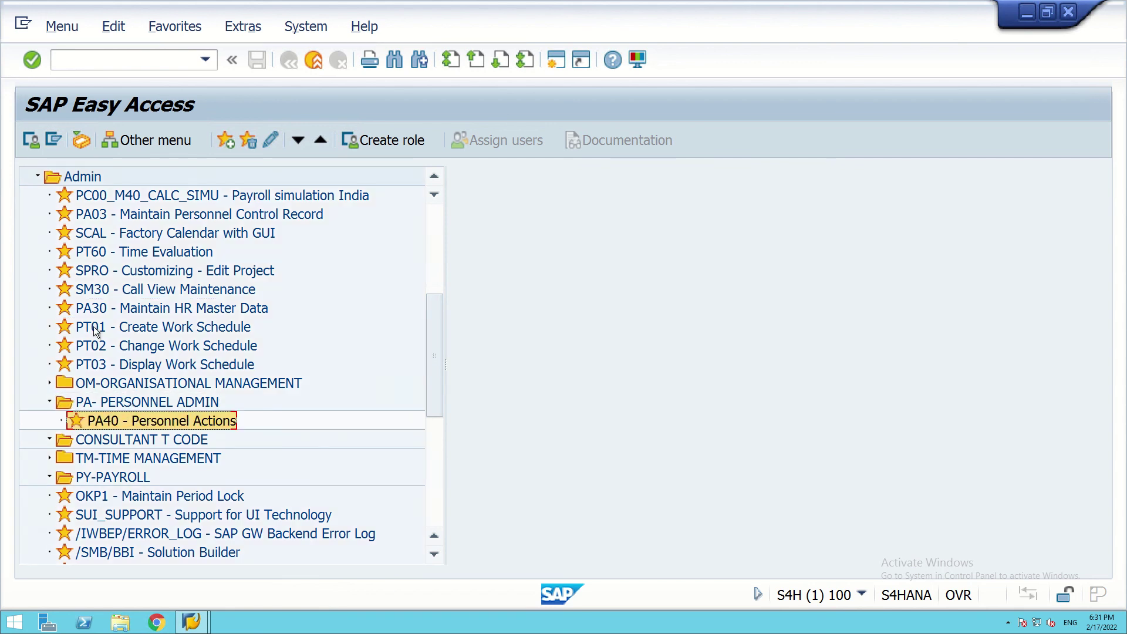
click(84, 307)
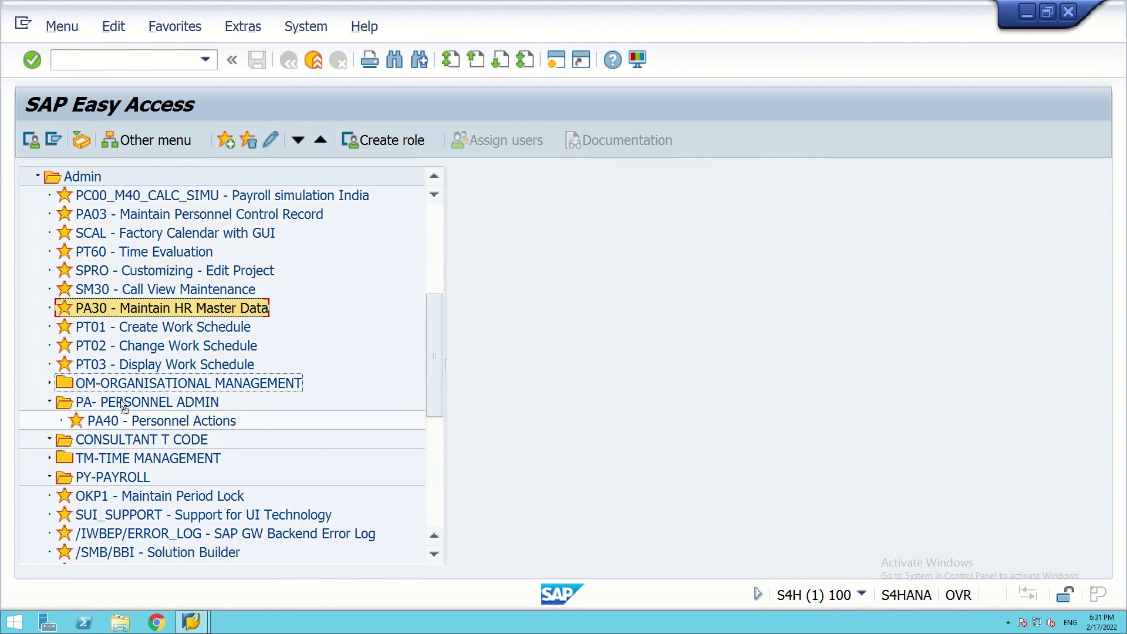
drag(123, 417, 123, 418)
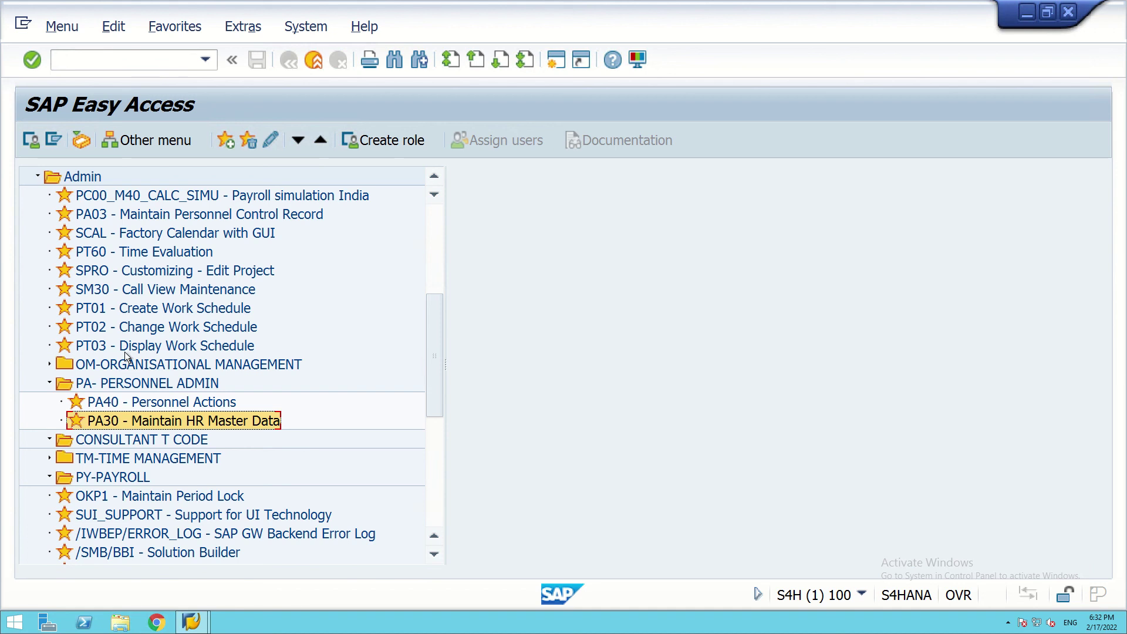
click(89, 272)
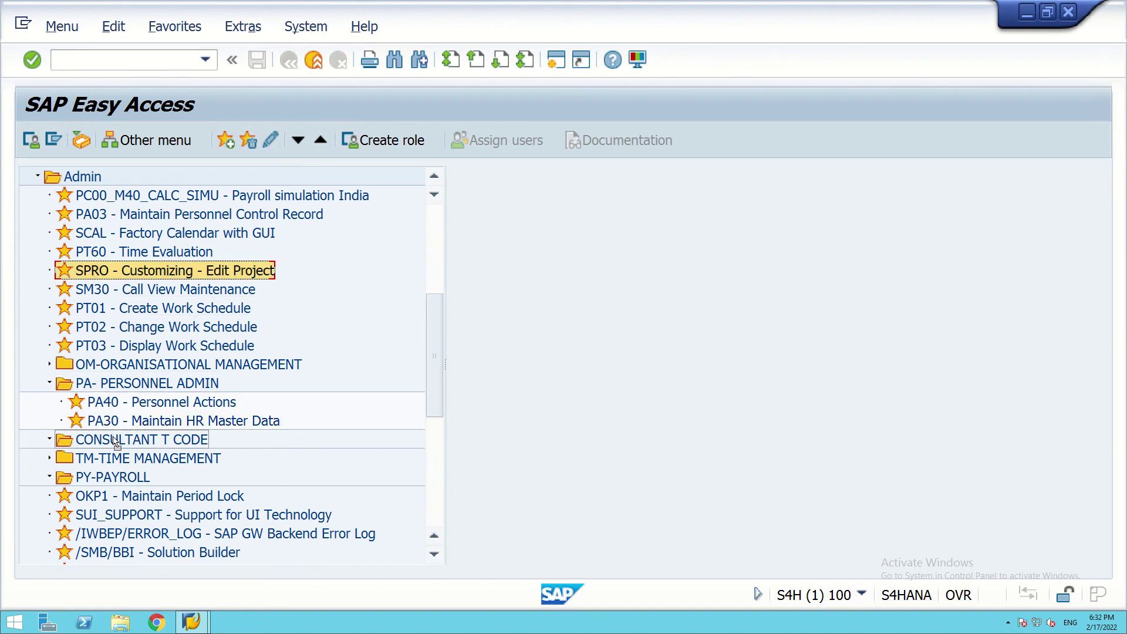
- Move SPRO and SM30 into CONSULTANT T CODE, then collapse it and PA- PERSONNEL ADMIN
drag(114, 441, 114, 441)
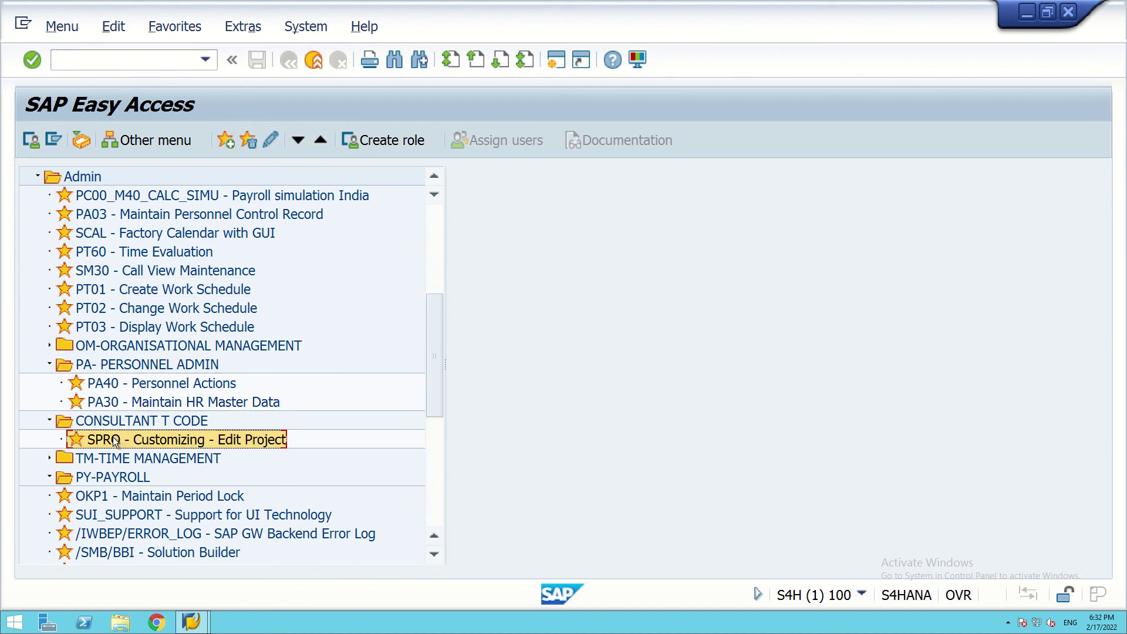
click(97, 267)
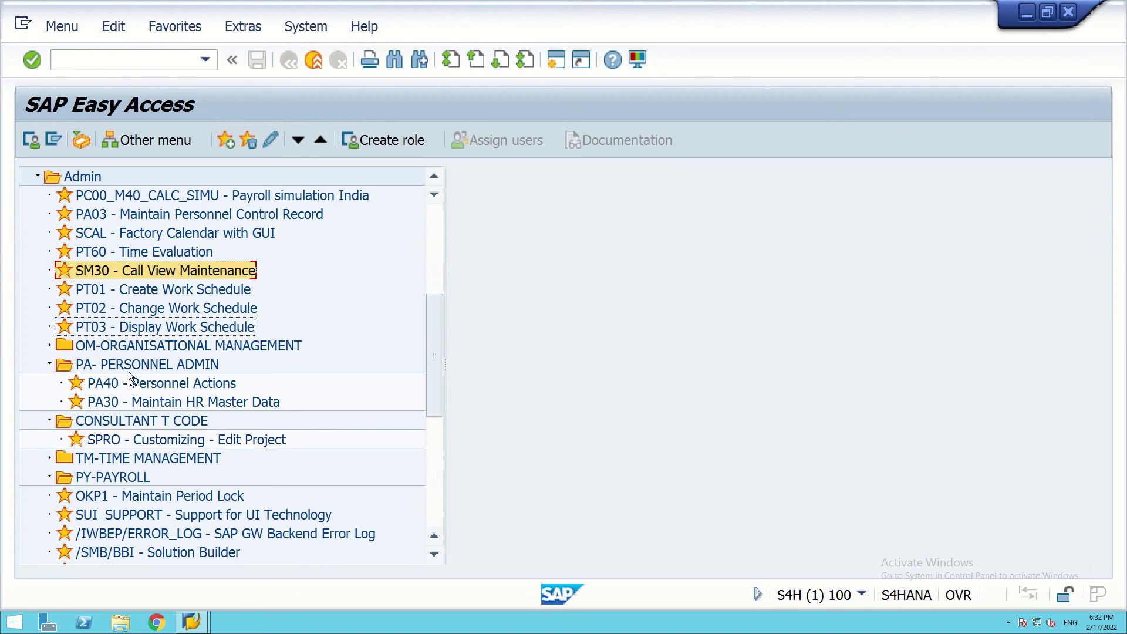
drag(140, 440, 150, 427)
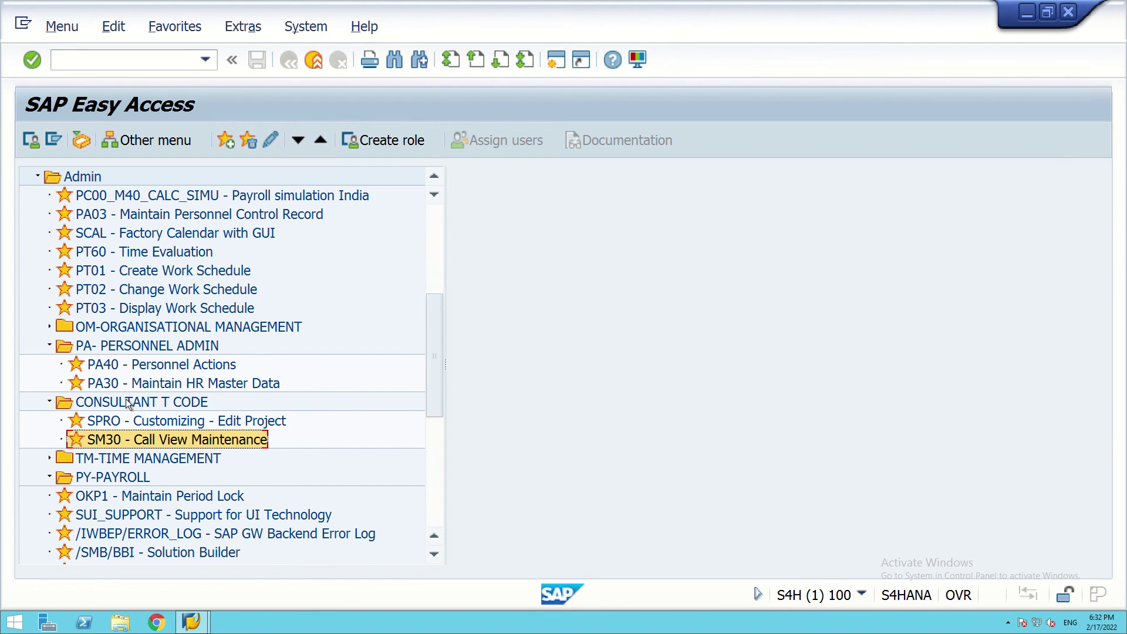
double_click(112, 347)
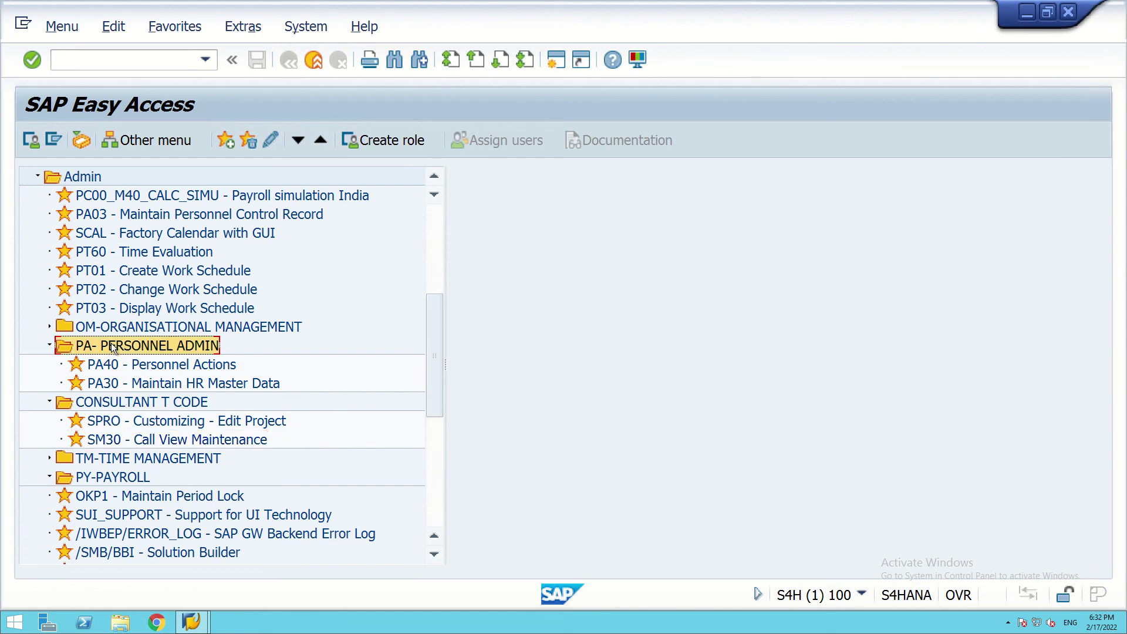
double_click(112, 366)
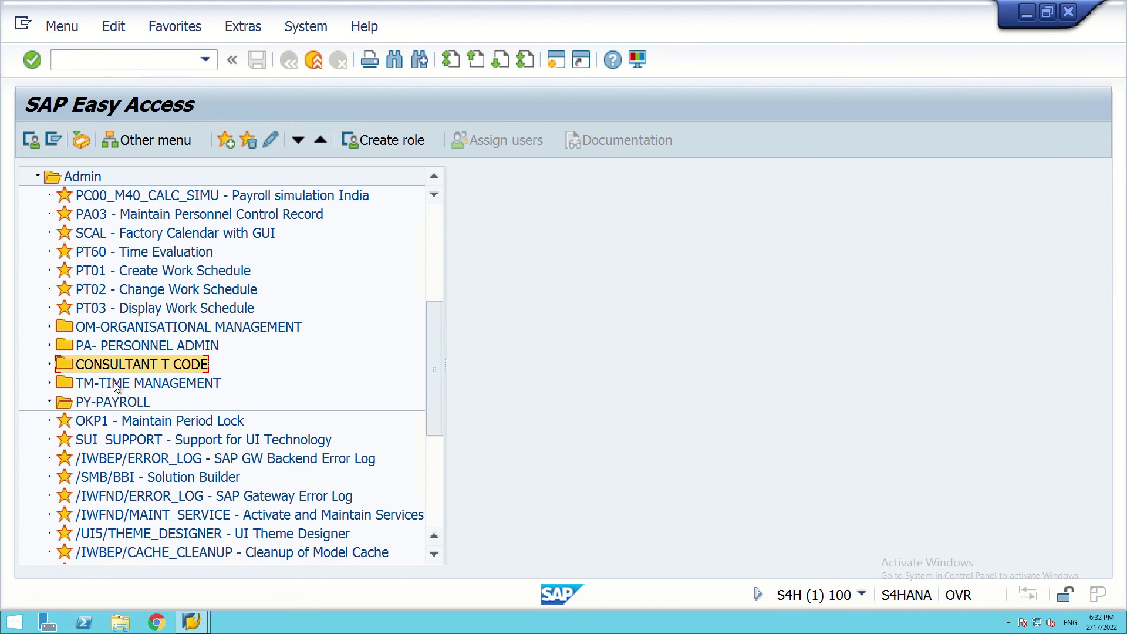
- Drag PT01, PT02, PT03, SCAL and PT60 into TM-TIME MANAGEMENT and collapse the folder
click(95, 268)
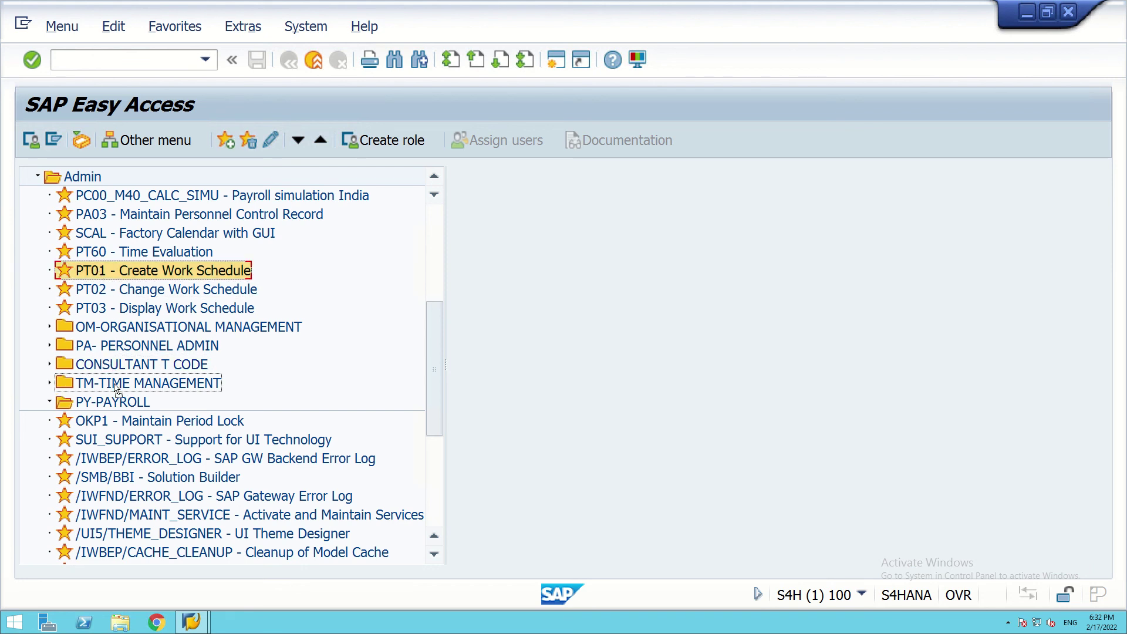
drag(114, 383, 114, 382)
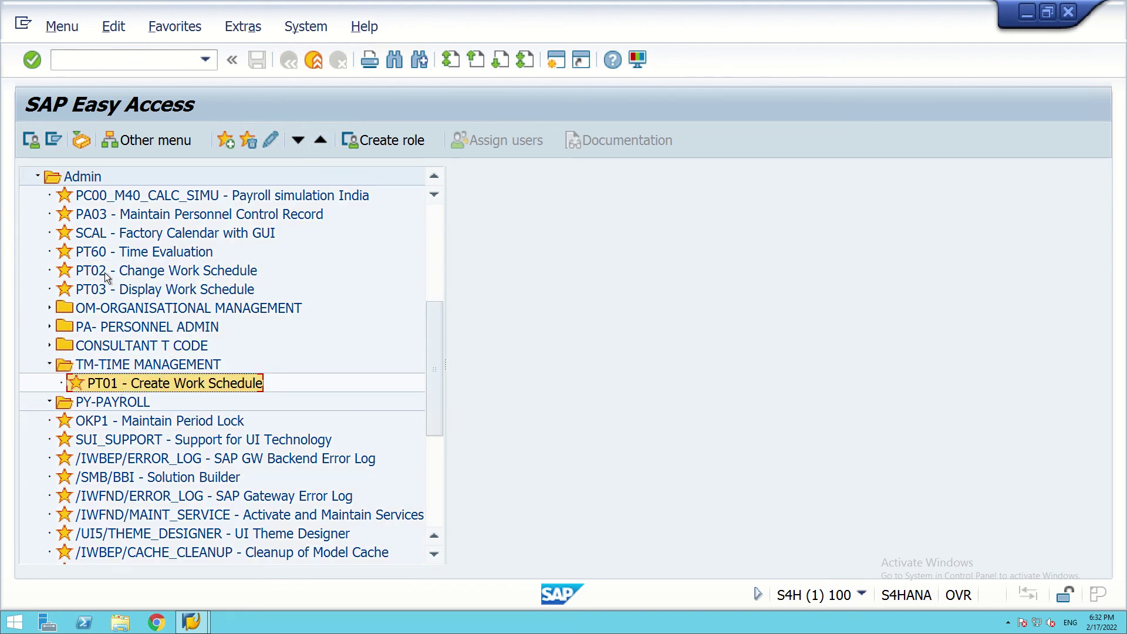
drag(104, 272, 125, 390)
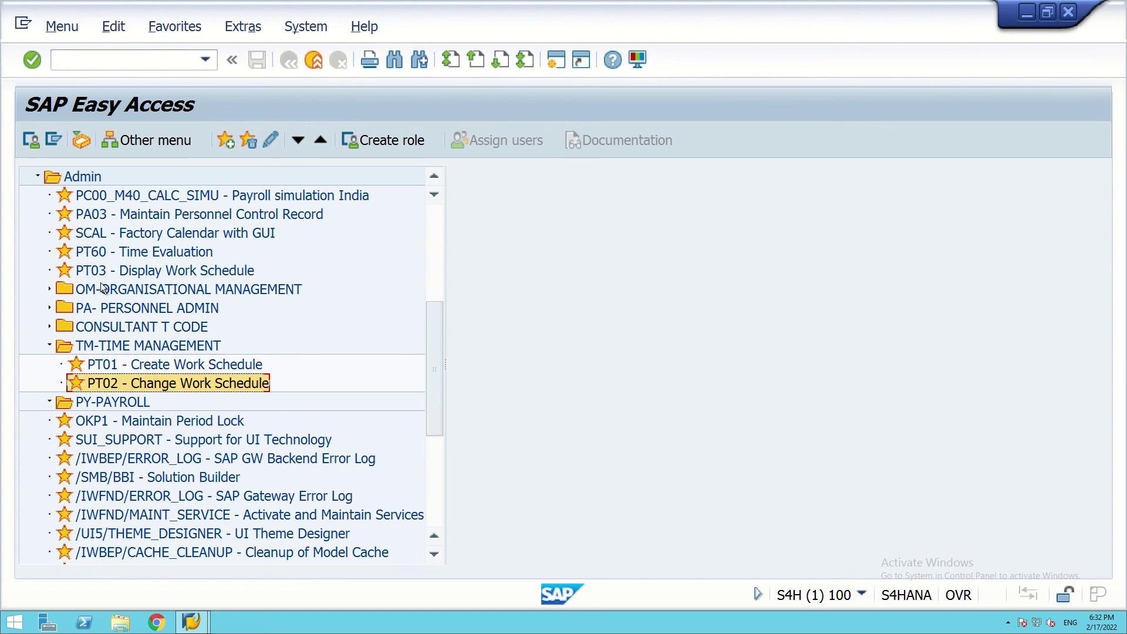
drag(104, 268, 136, 387)
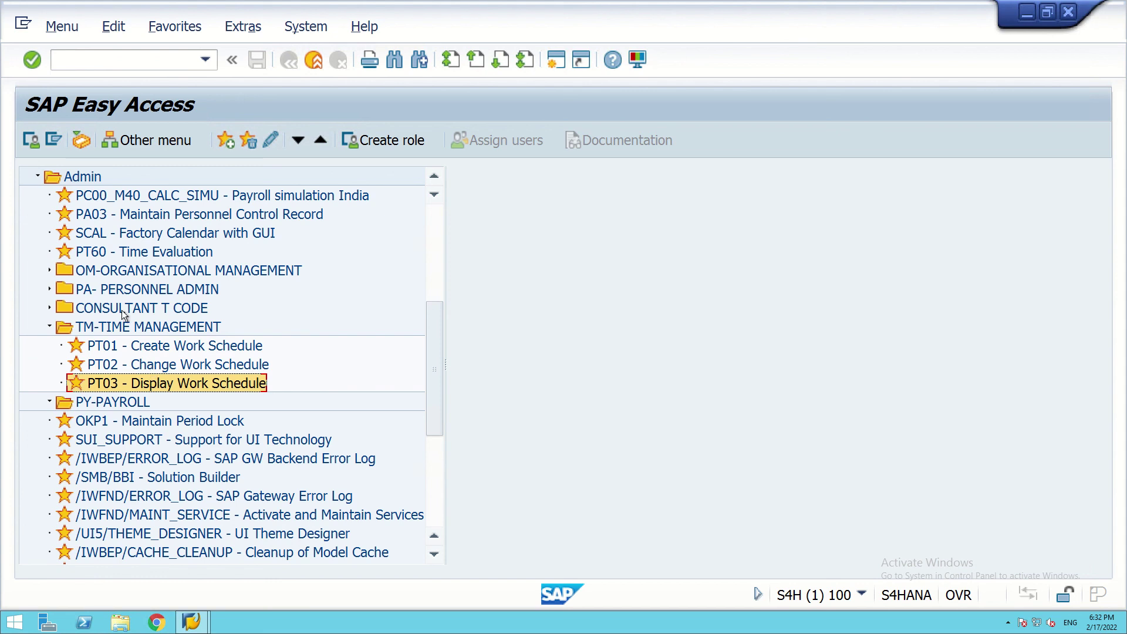
click(86, 235)
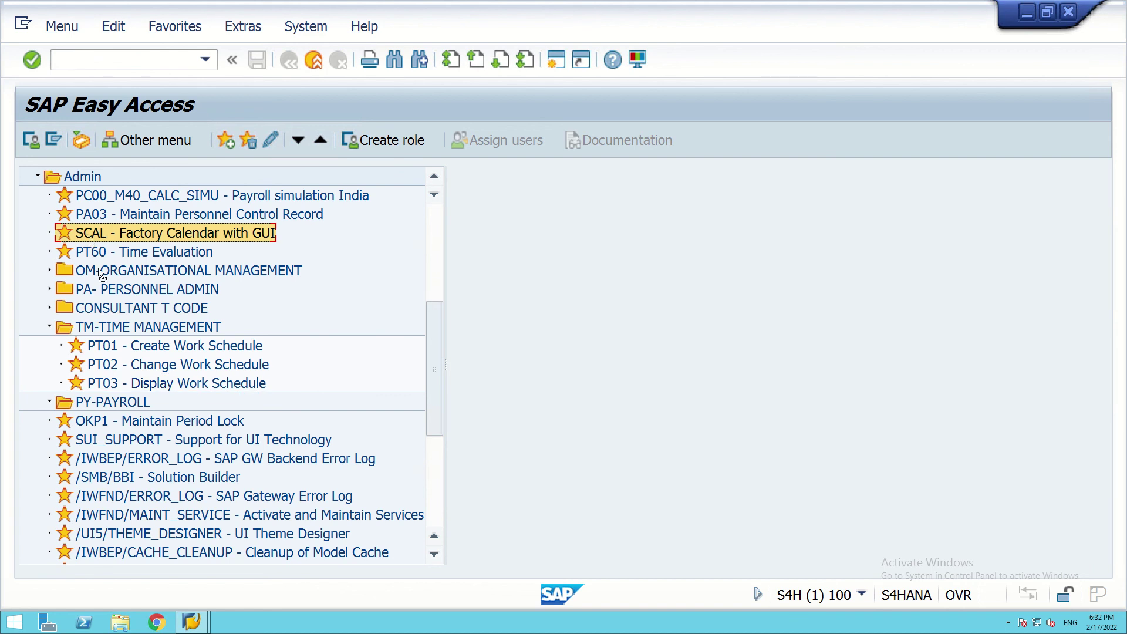
drag(114, 329, 115, 327)
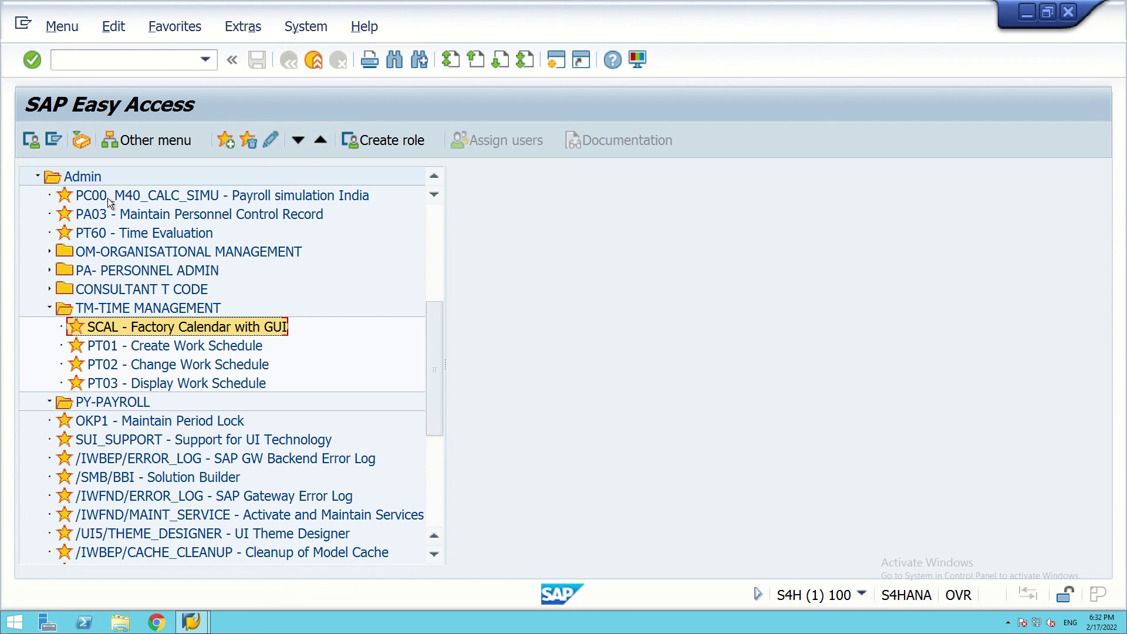
click(93, 235)
drag(87, 234, 121, 330)
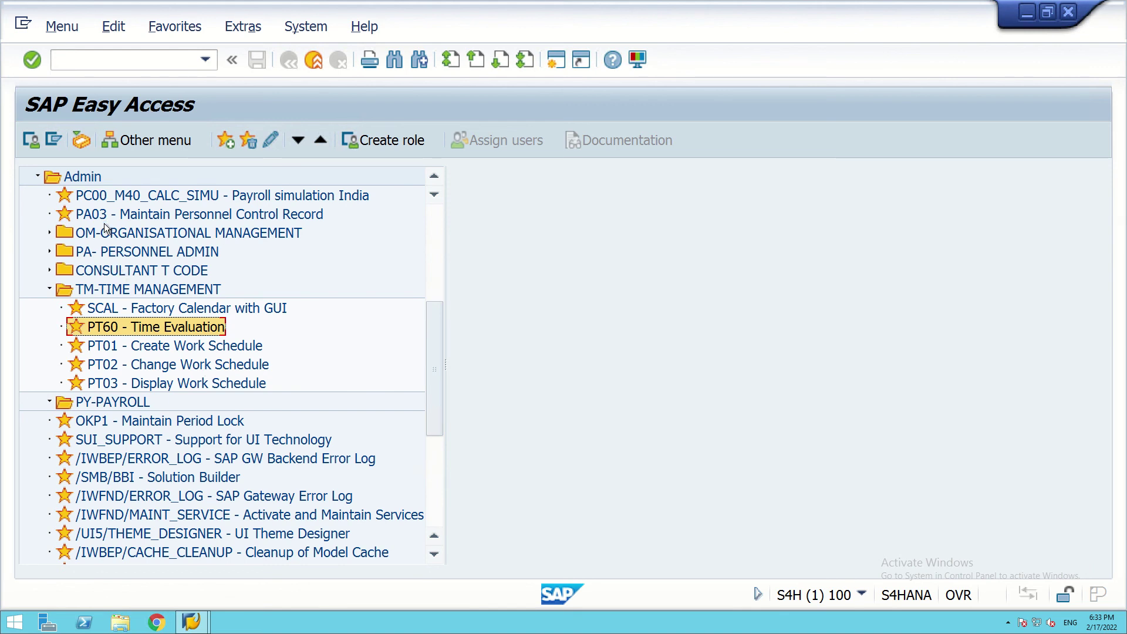
scroll(104, 223, up, 1)
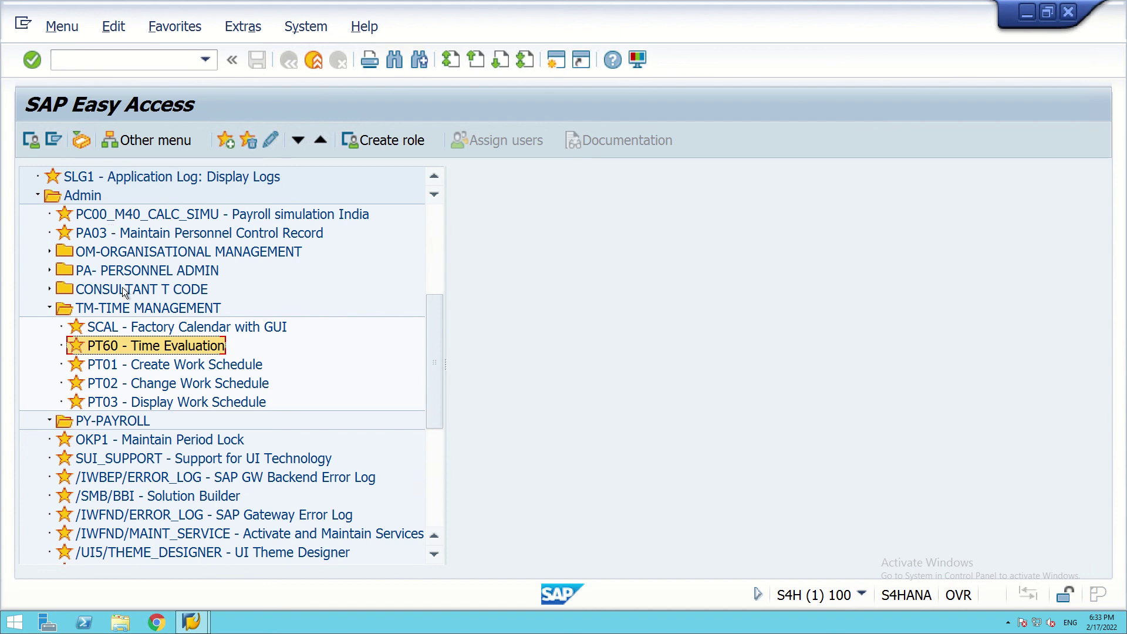
double_click(99, 307)
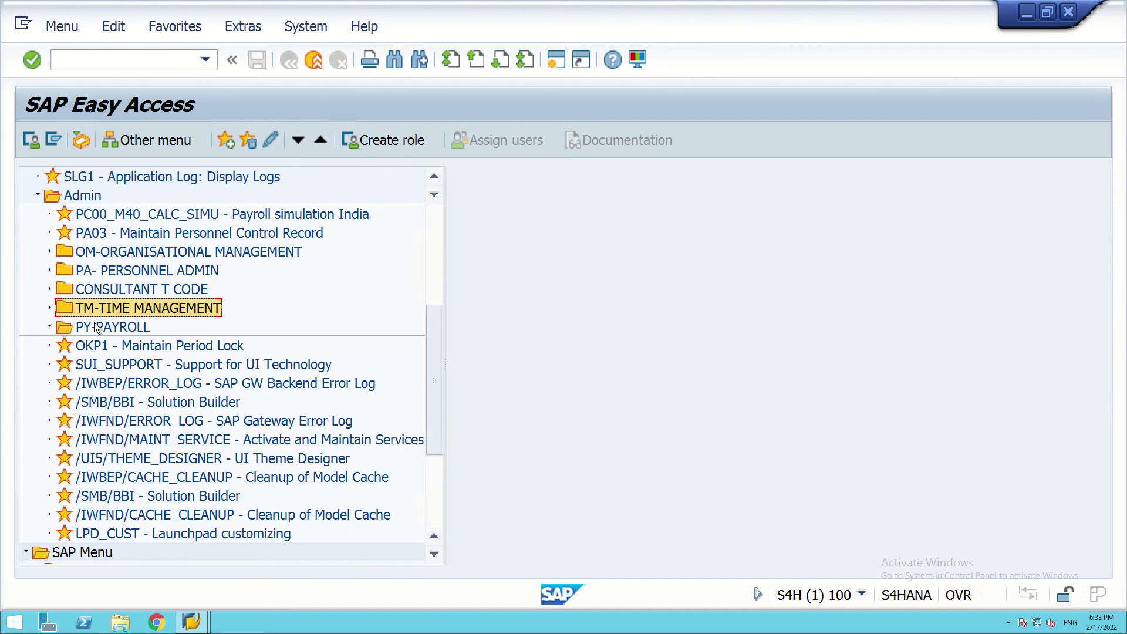
- Move PC00_M40_CALC_SIMU (Payroll simulation India) into the PY-PAYROLL favorites folder
click(98, 217)
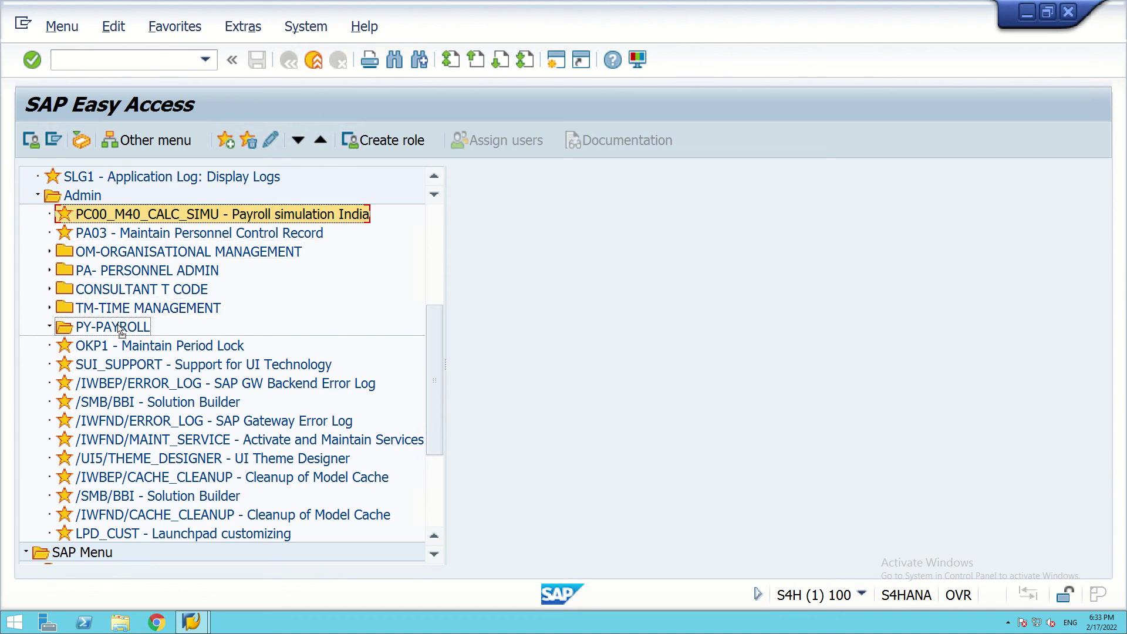
drag(120, 331, 120, 330)
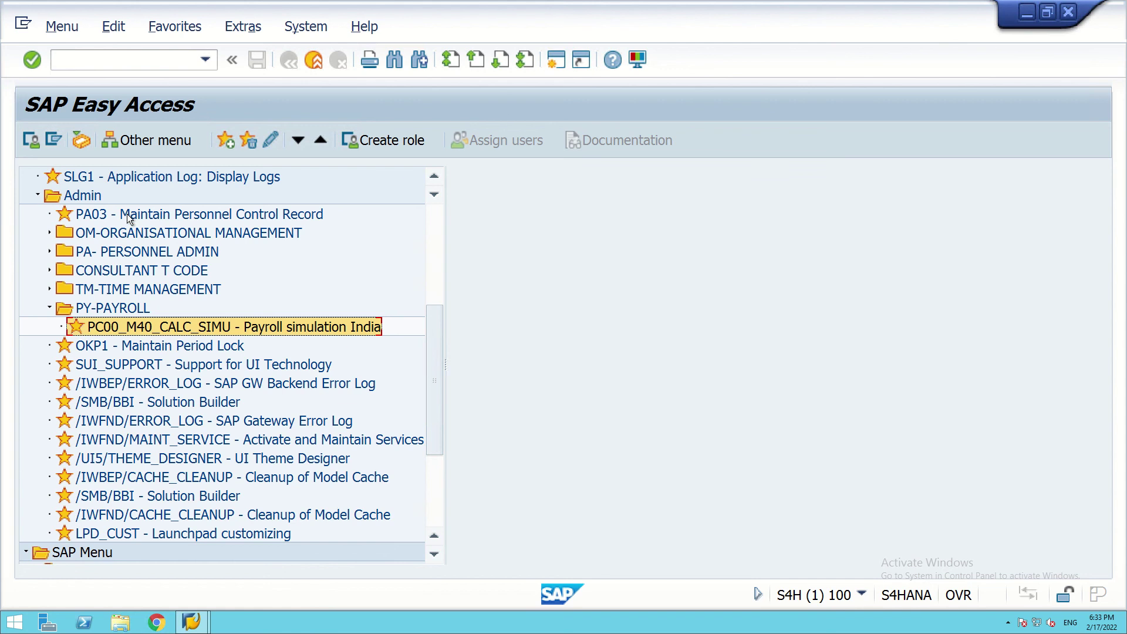
scroll(126, 225, up, 1)
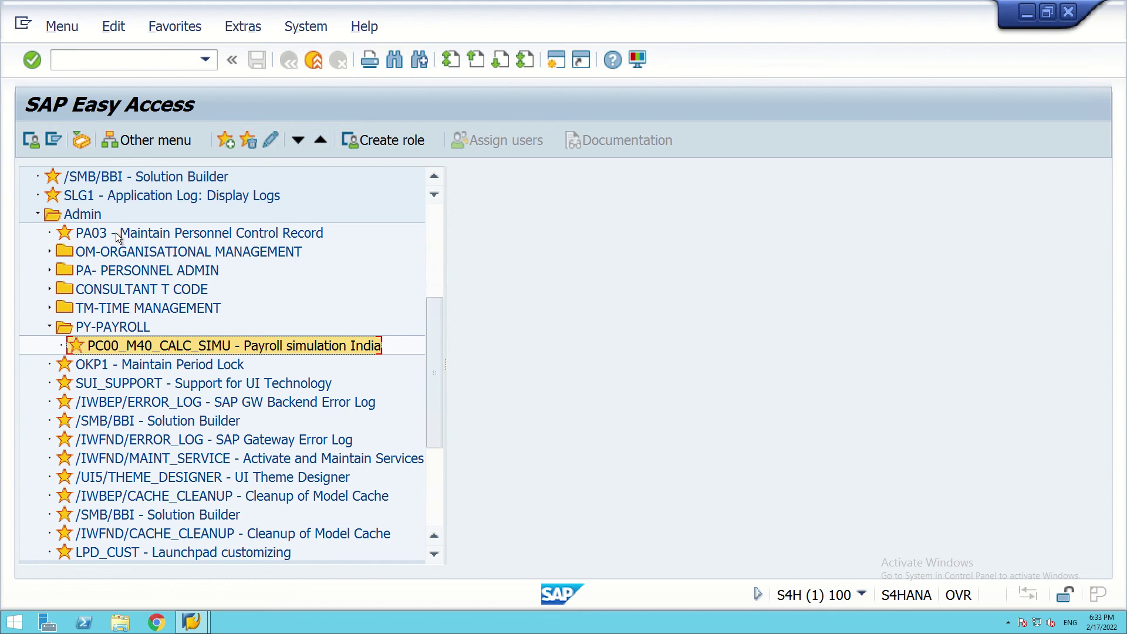
- Add PA03 Maintain Personnel Control Record to PY-PAYROLL, then collapse the folder
drag(115, 232, 157, 350)
click(80, 307)
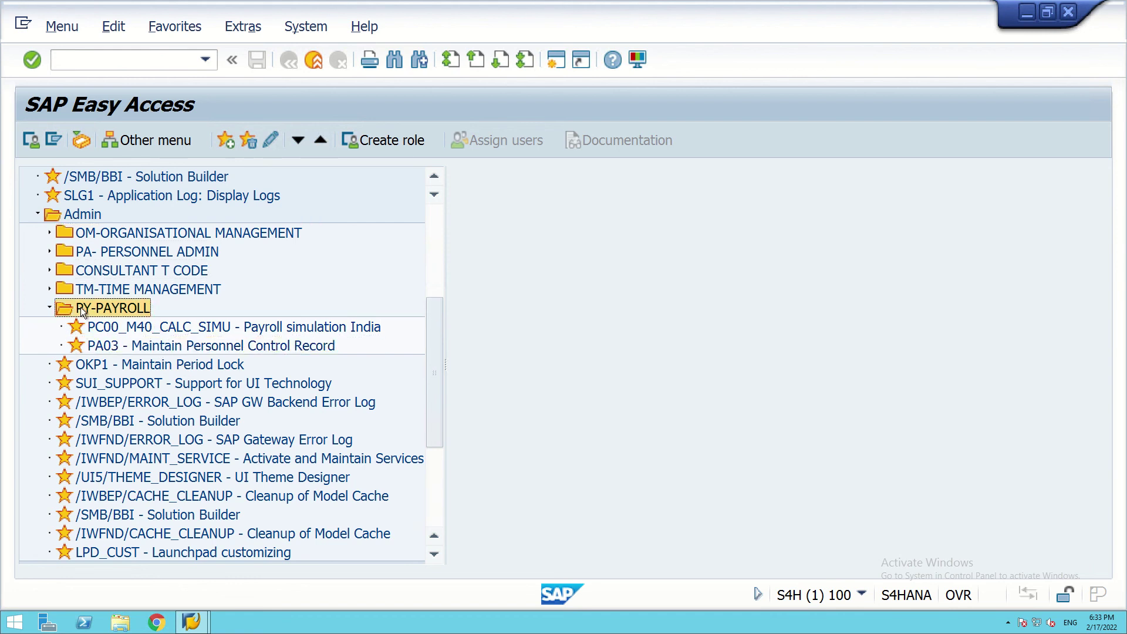
double_click(80, 307)
drag(431, 329, 419, 286)
scroll(420, 287, down, 1)
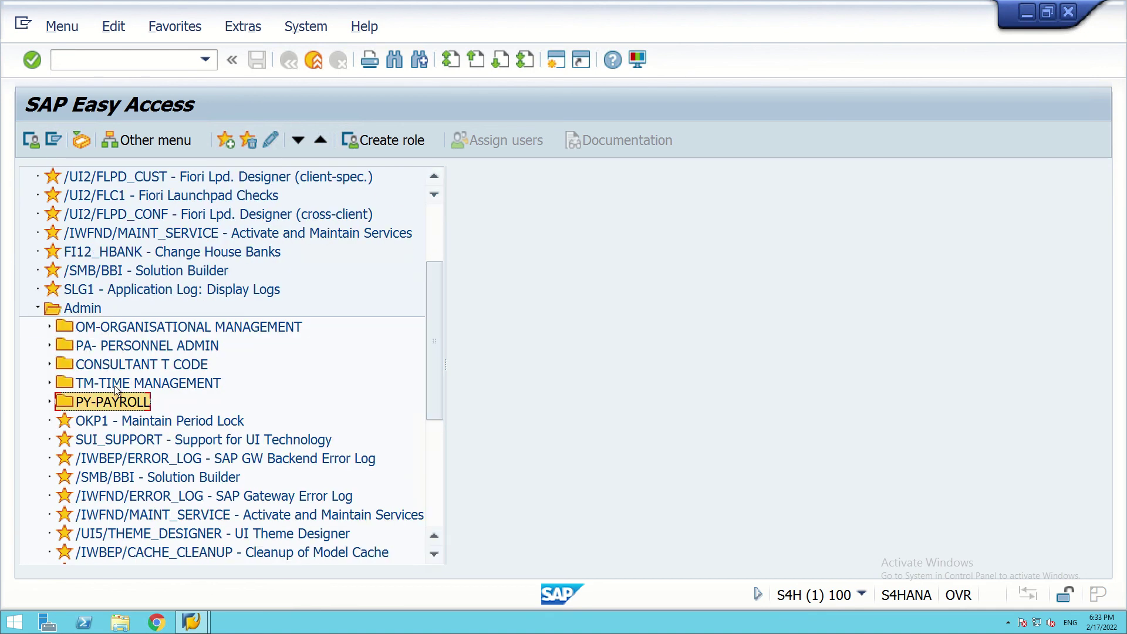
- Check OM, then expand PA, CONSULTANT T CODE, TM and PY-PAYROLL to review their transactions
double_click(76, 330)
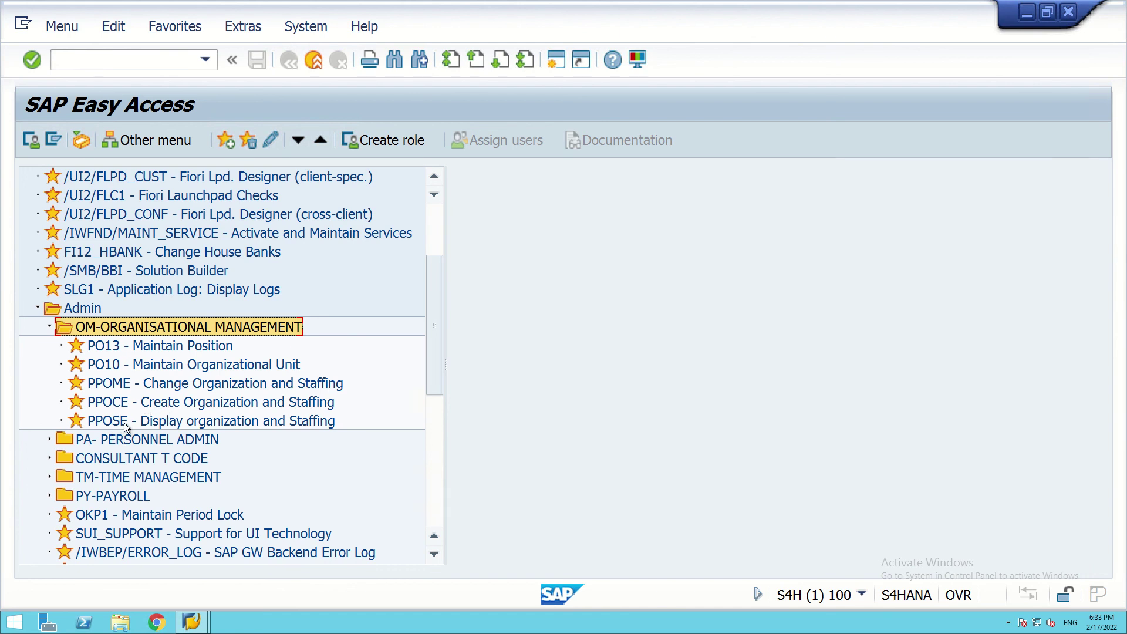
double_click(62, 323)
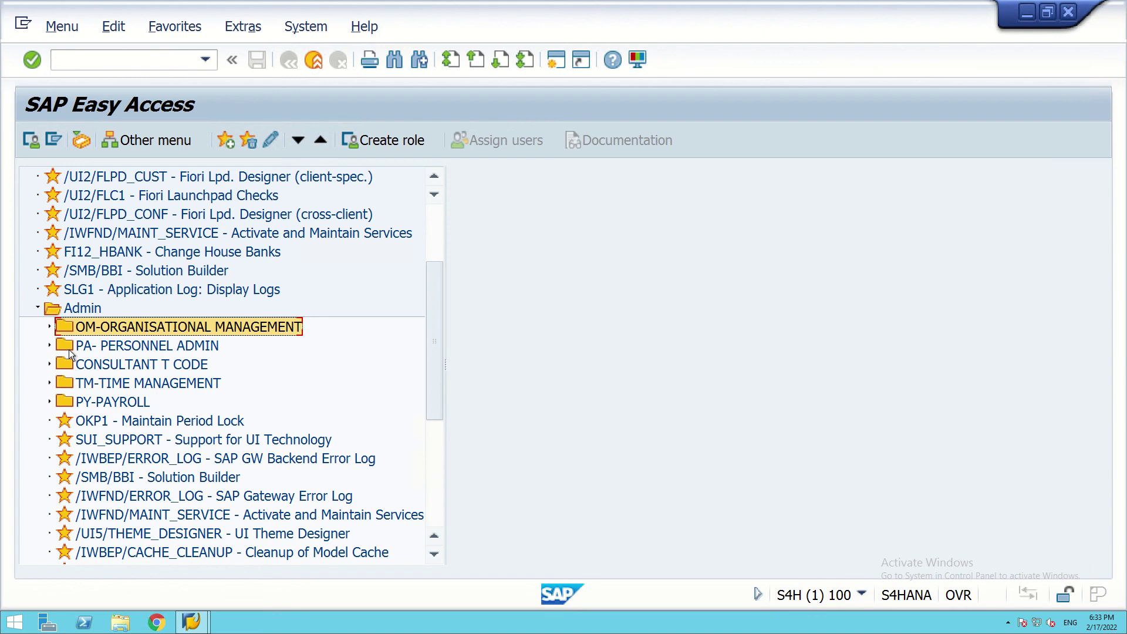
double_click(68, 348)
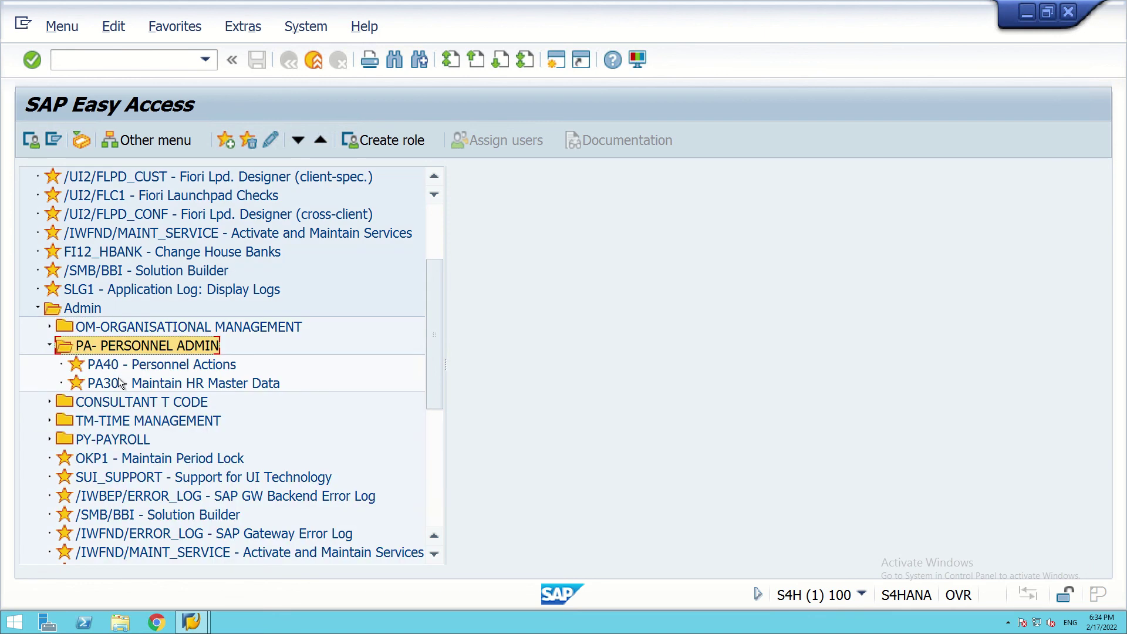
double_click(64, 400)
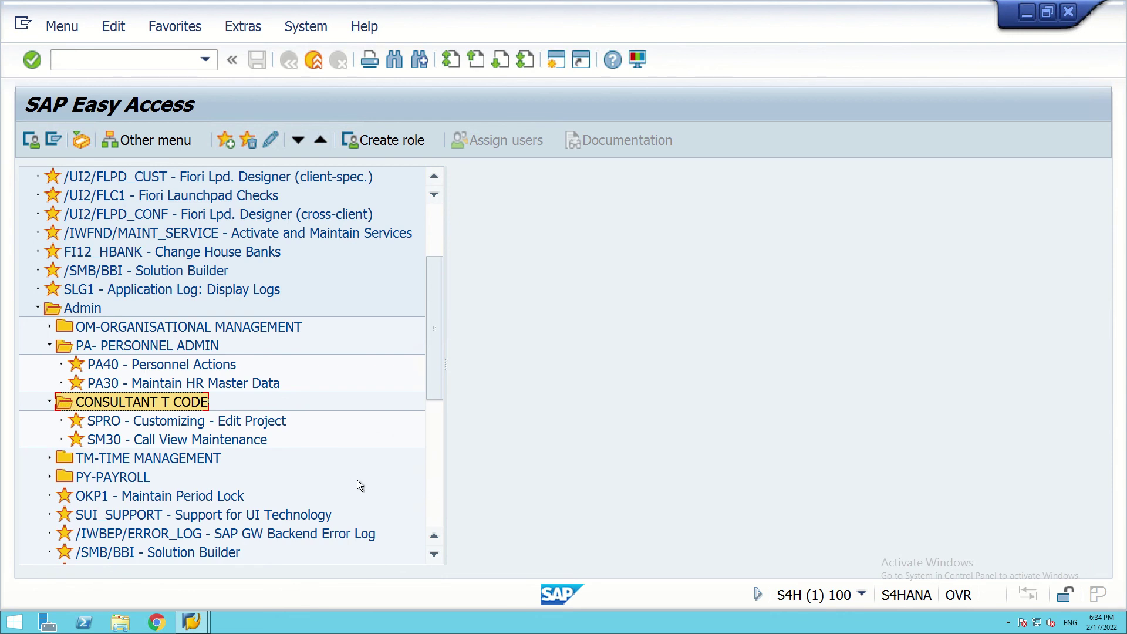
double_click(69, 457)
scroll(127, 514, down, 1)
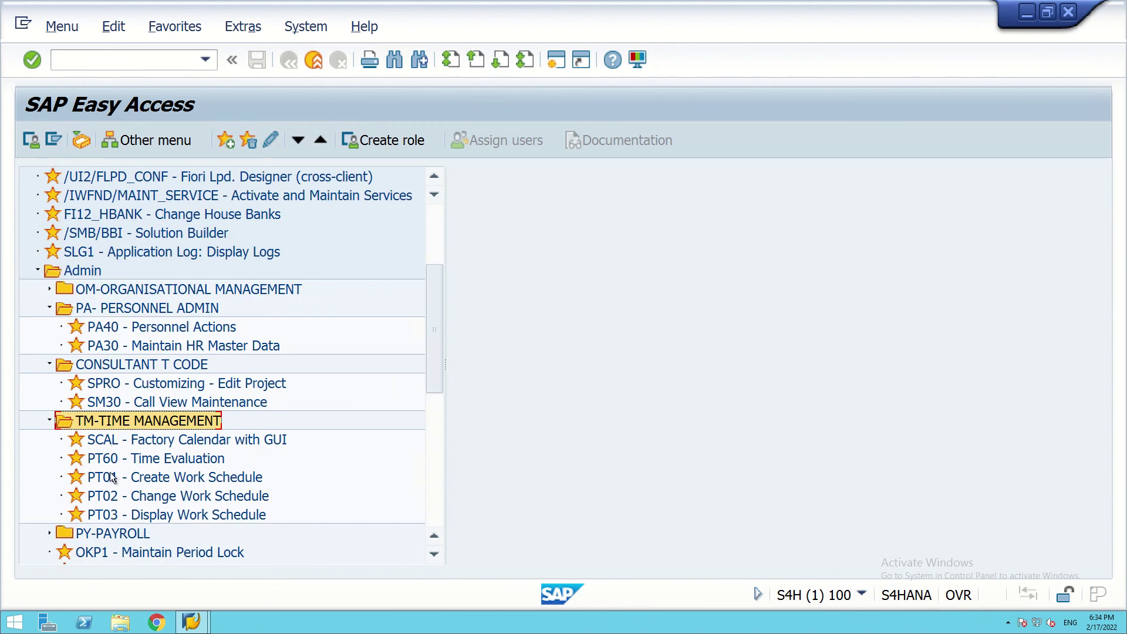
double_click(104, 532)
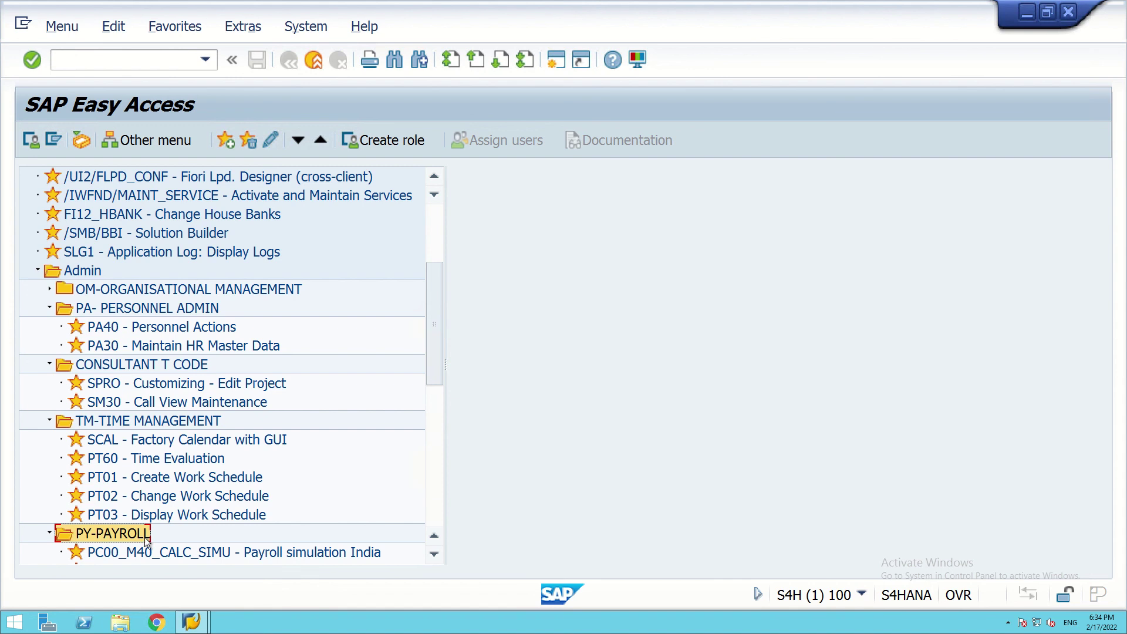
scroll(147, 536, down, 1)
scroll(149, 515, up, 1)
scroll(173, 375, up, 1)
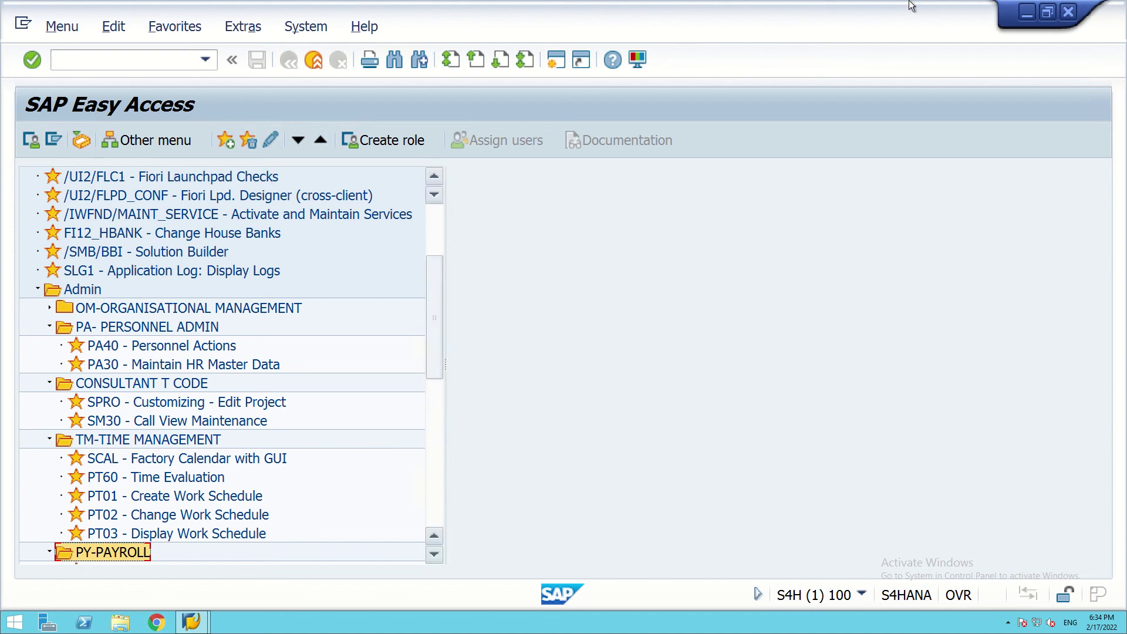
- Minimize SAP and the remote session to show the Lecture 3 Creating Favourites slide
click(1027, 13)
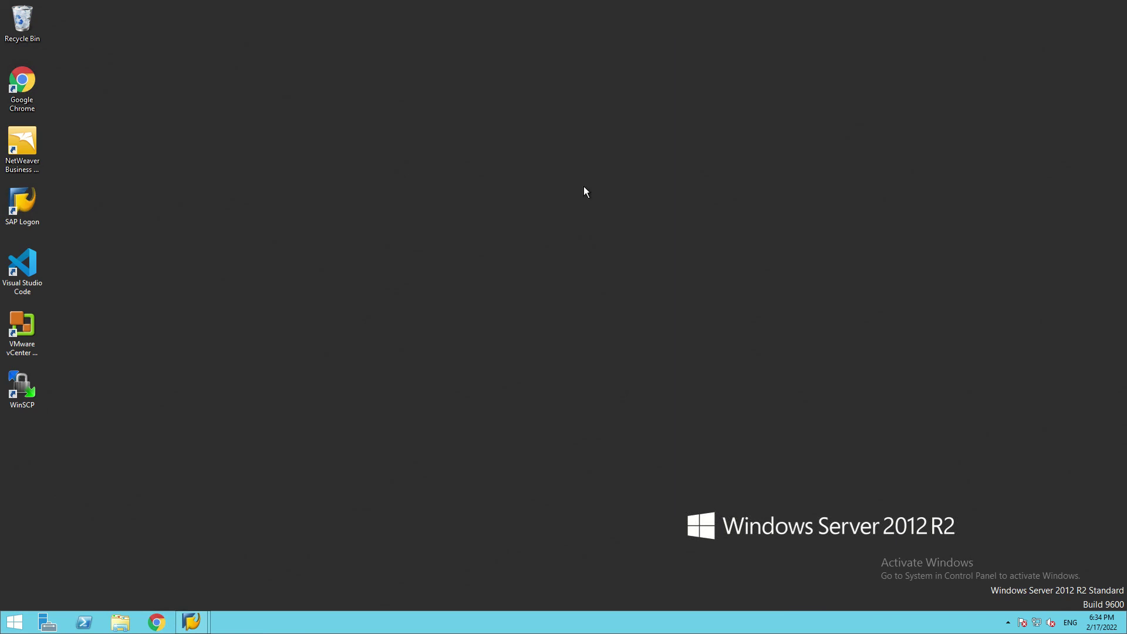
mouse_move(620, 11)
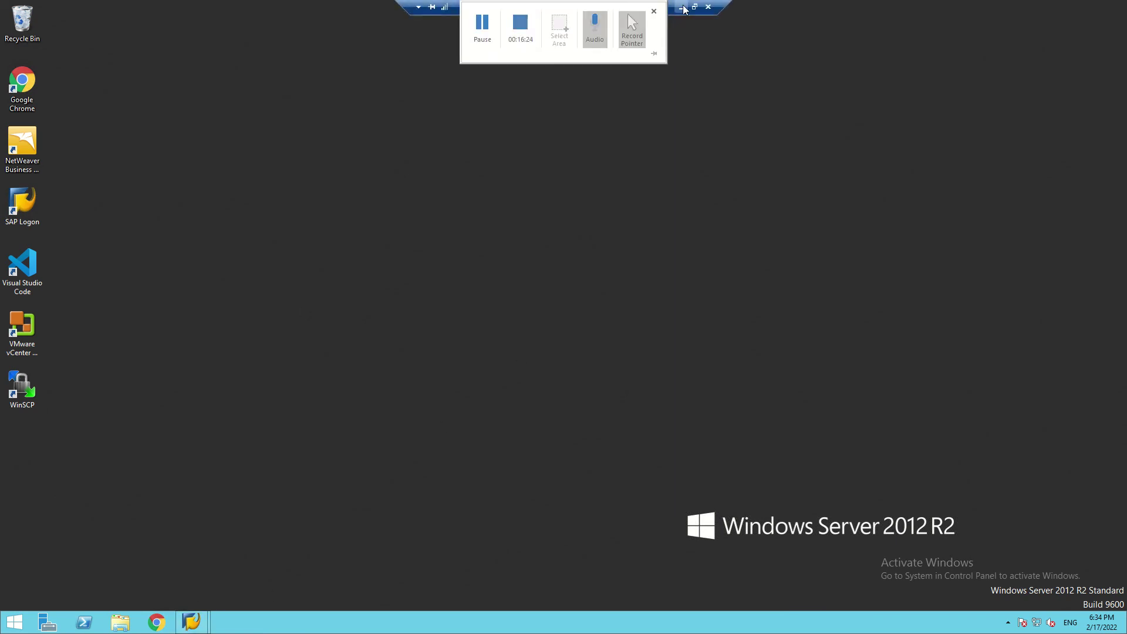
click(682, 12)
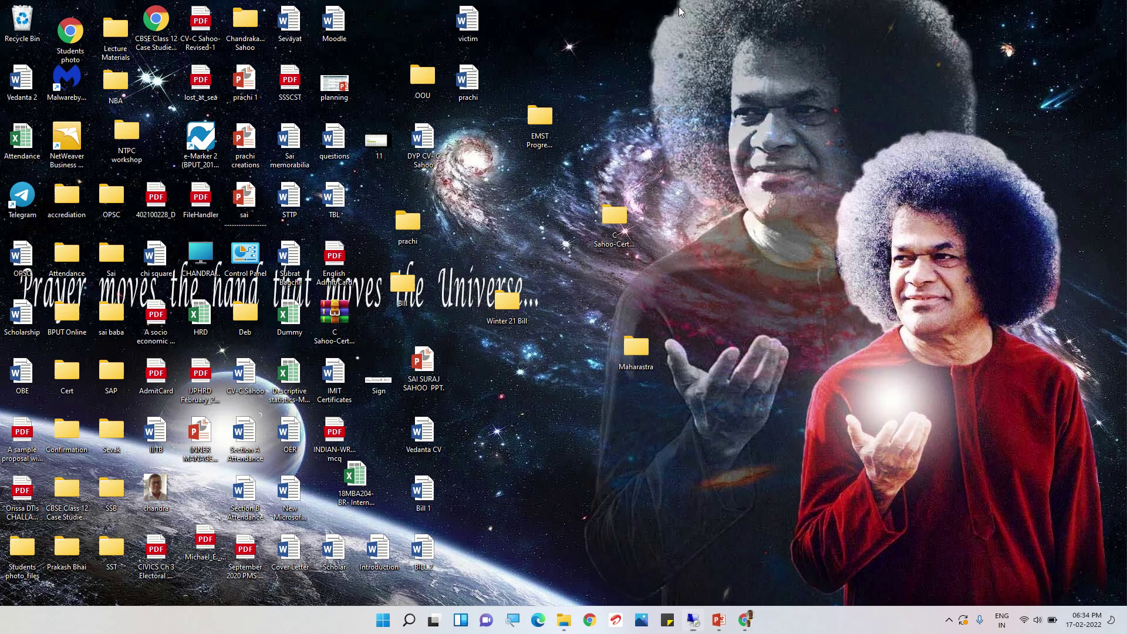
click(717, 621)
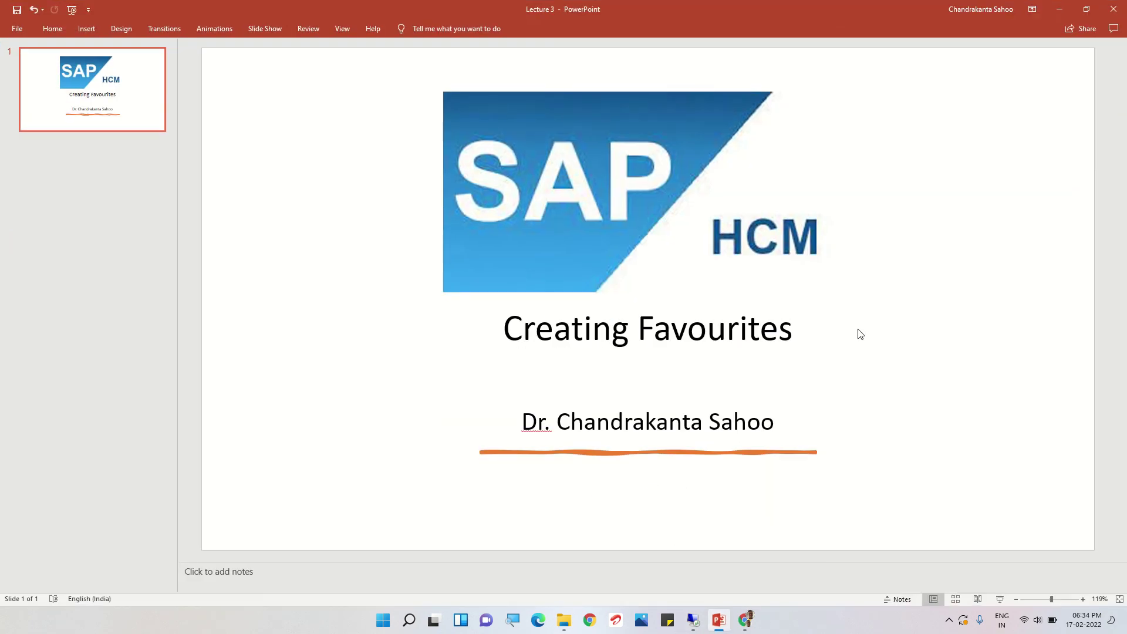